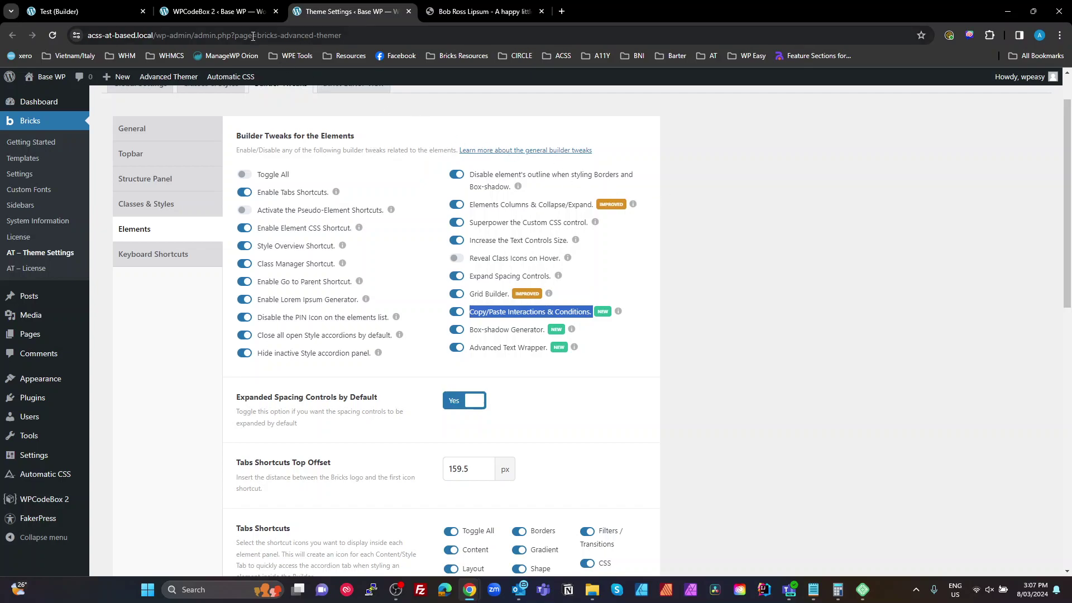
Examine the wpe_fadeInDown keyframe definitions and their wpe_ name prefix in the _bricks_animation_overrides snippet.
{"action": "left_click", "coordinate": [230, 16]}
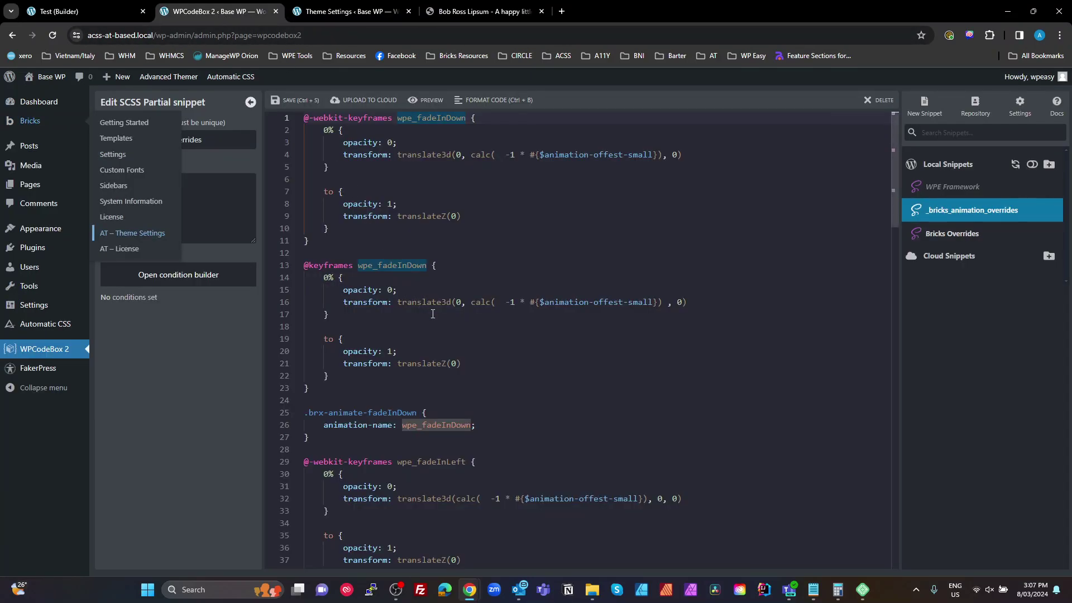
{"action": "scroll", "coordinate": [467, 210], "scroll_direction": "down", "scroll_amount": 3}
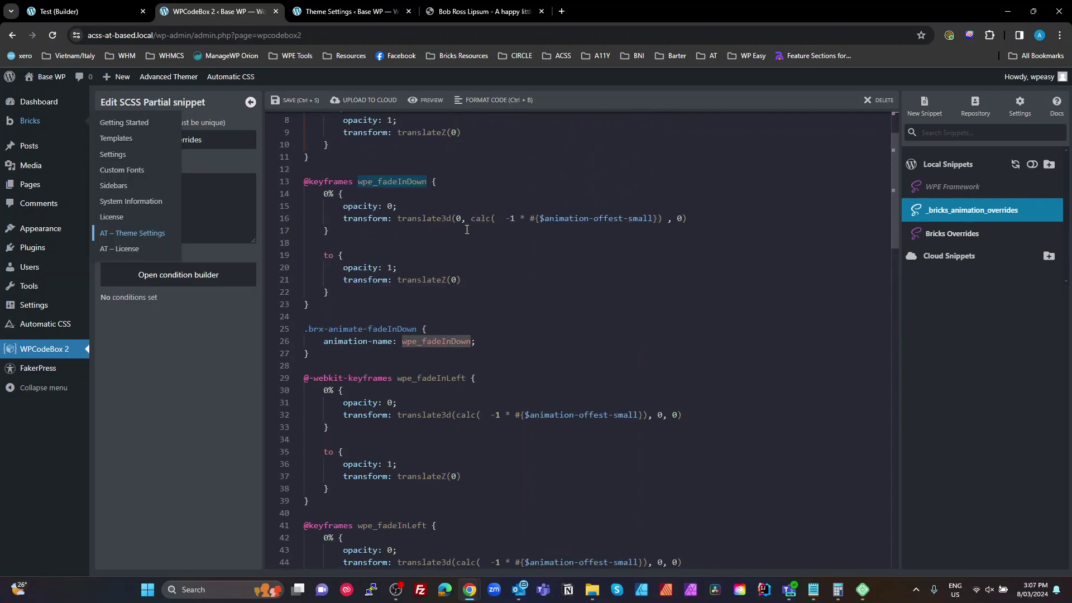
{"action": "scroll", "coordinate": [544, 311], "scroll_direction": "up", "scroll_amount": 3}
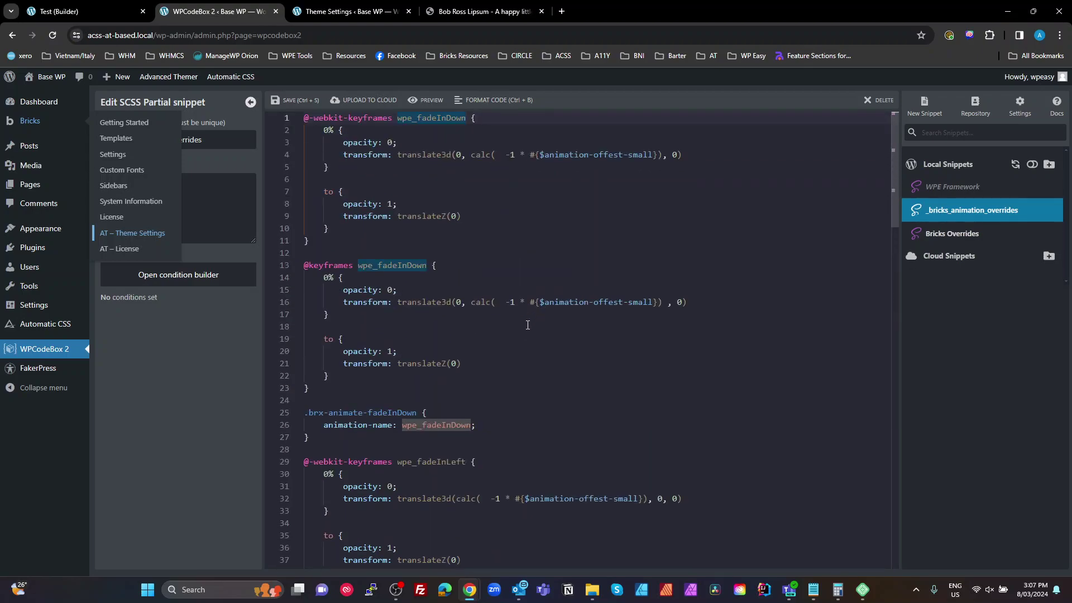
{"action": "left_click", "coordinate": [510, 290]}
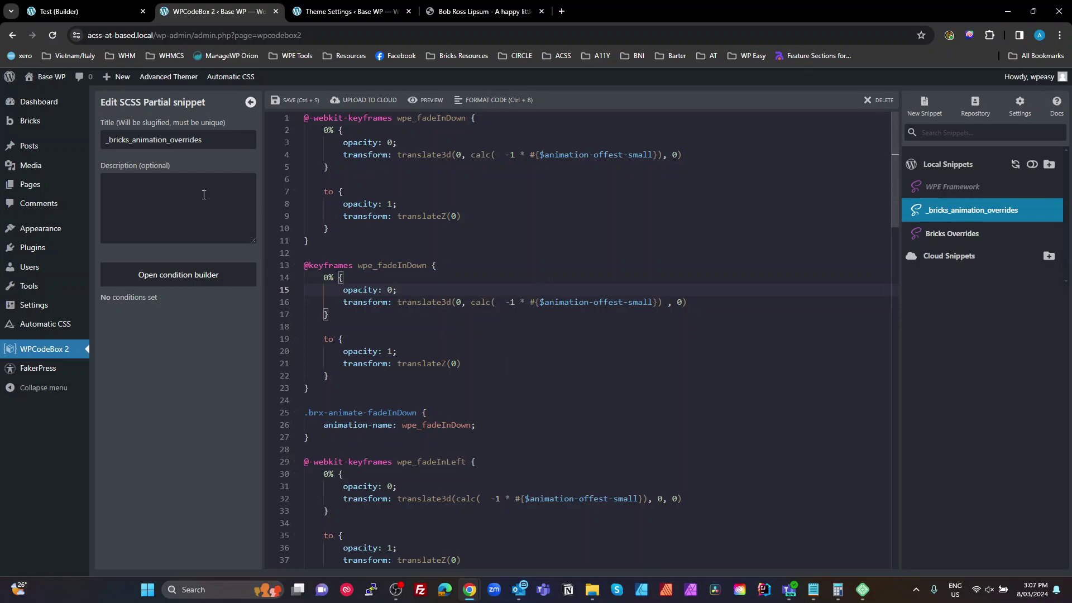
{"action": "left_click", "coordinate": [612, 251]}
{"action": "left_click_drag", "start_coordinate": [397, 118], "coordinate": [416, 118]}
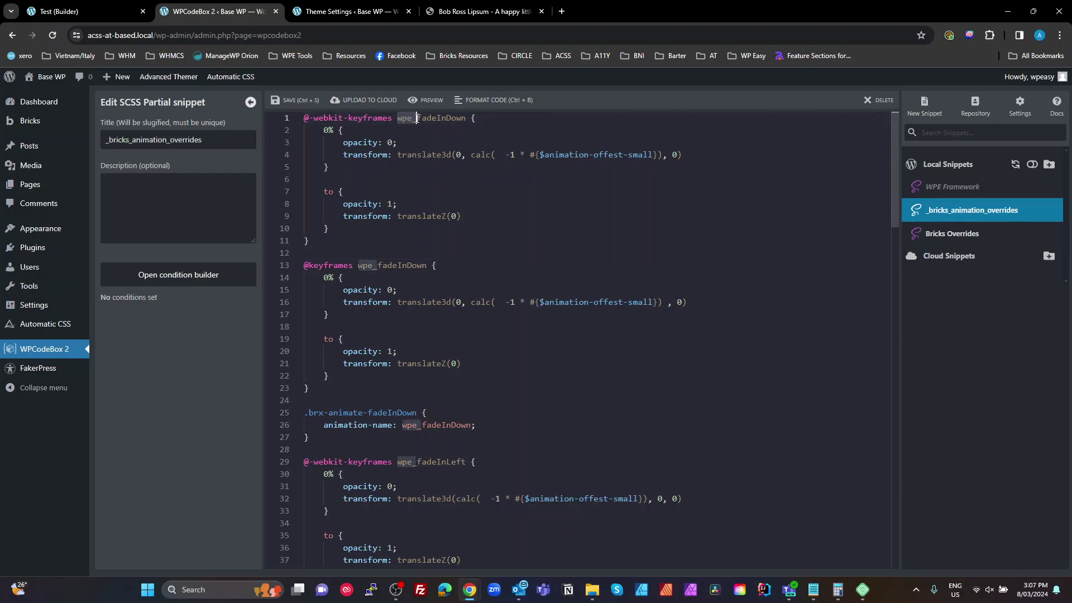
{"action": "left_click", "coordinate": [429, 128]}
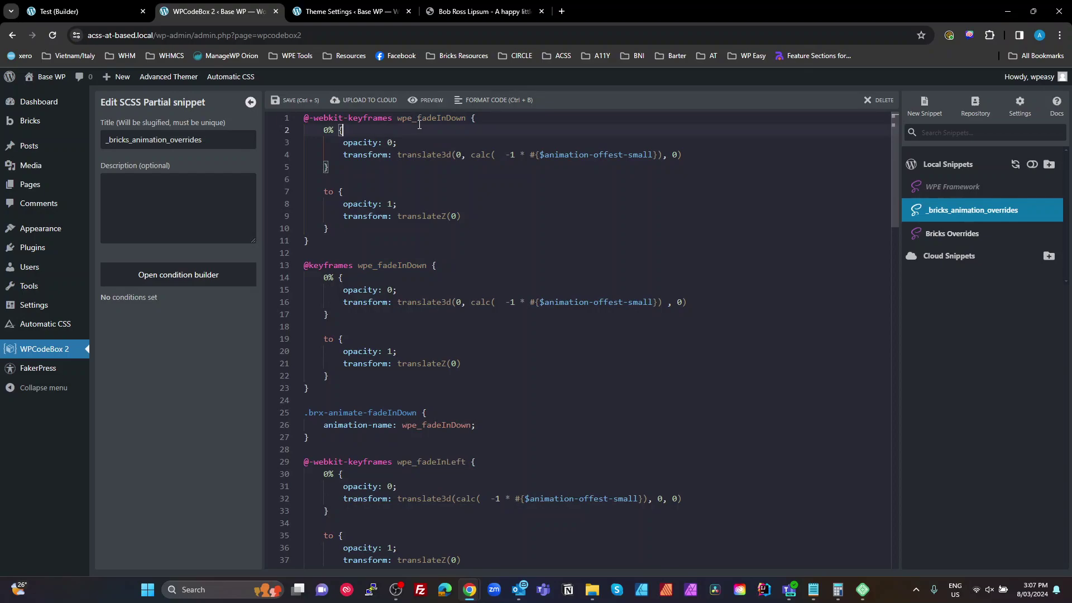
{"action": "left_click_drag", "start_coordinate": [397, 118], "coordinate": [466, 118]}
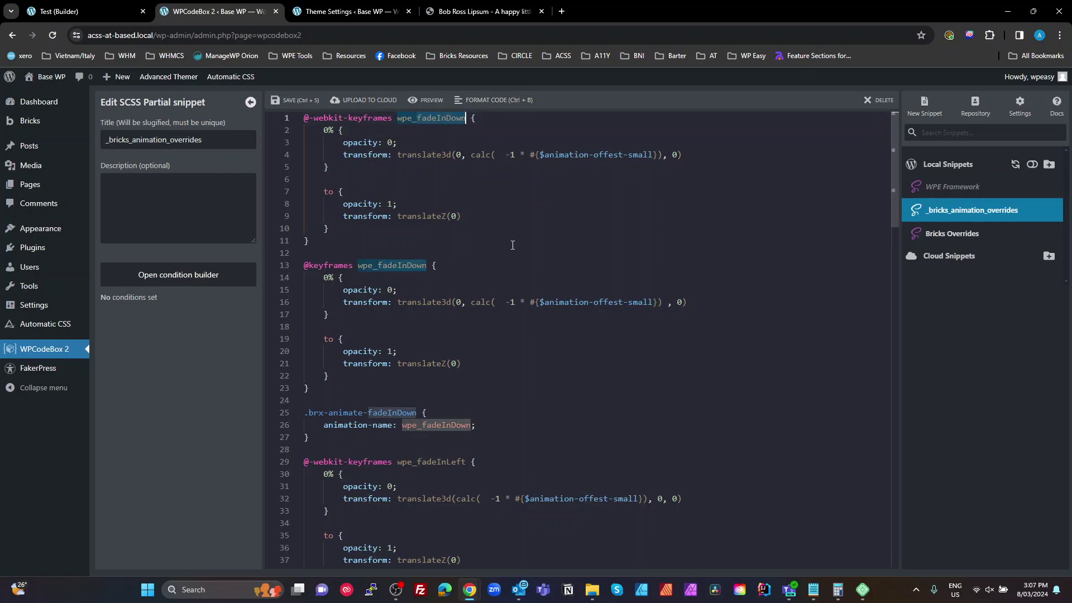
Inspect the .brx-animate-fadeInDown rule and the animation name assigned inside it.
{"action": "scroll", "coordinate": [502, 324], "scroll_direction": "down", "scroll_amount": 1}
{"action": "double_click", "coordinate": [399, 386]}
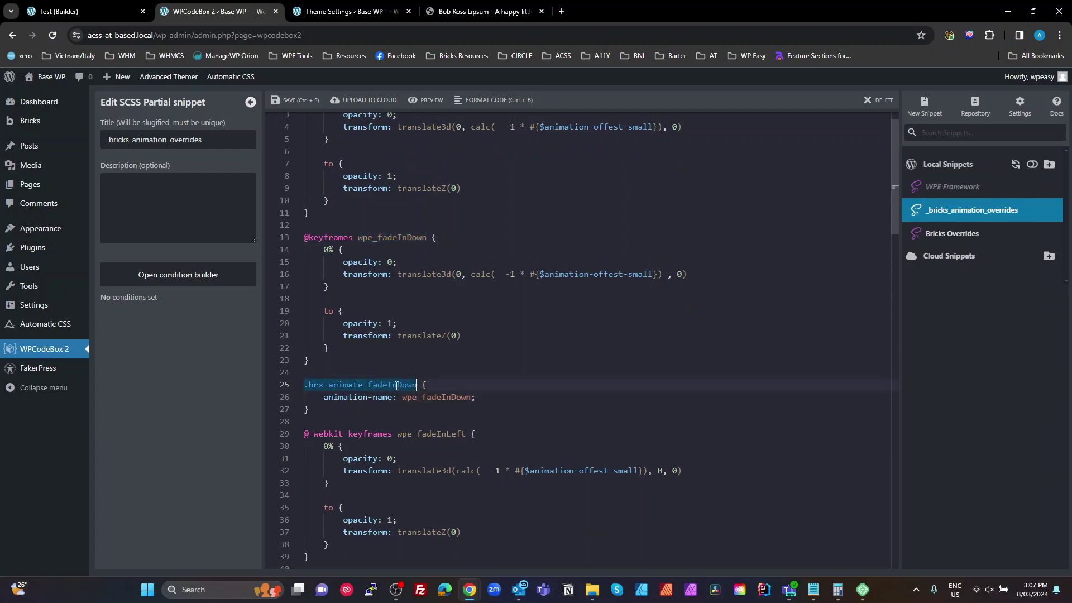
{"action": "left_click_drag", "start_coordinate": [423, 384], "coordinate": [298, 386]}
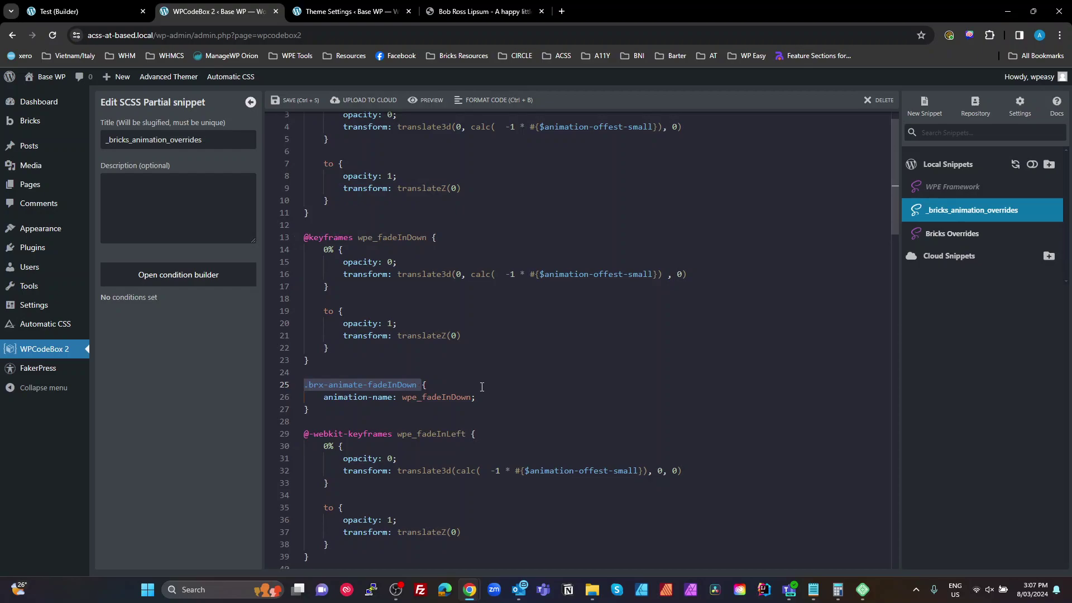
{"action": "left_click_drag", "start_coordinate": [404, 398], "coordinate": [473, 398]}
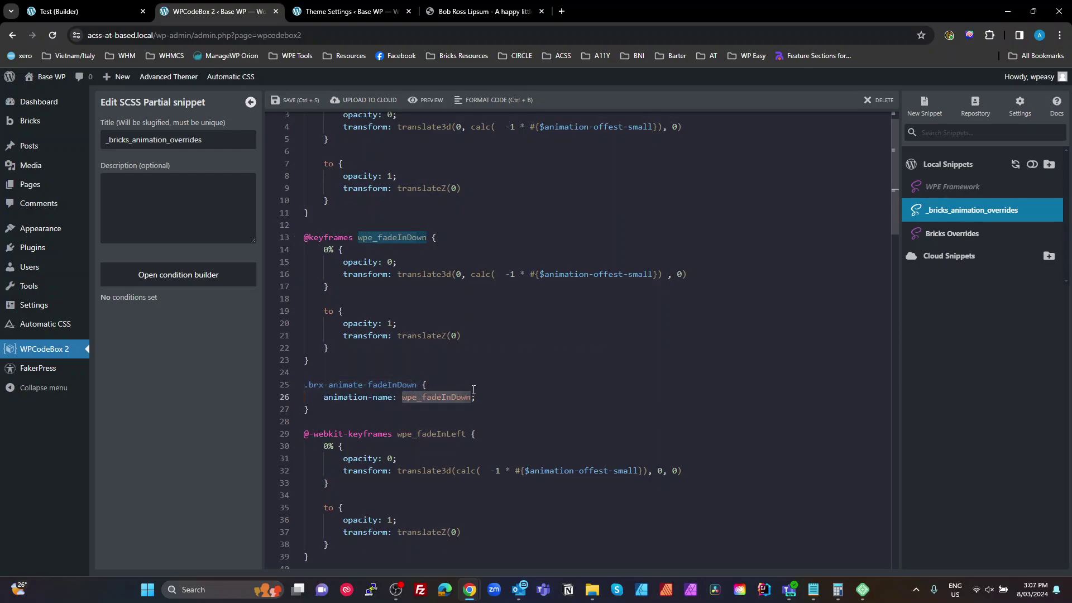
{"action": "left_click", "coordinate": [477, 377]}
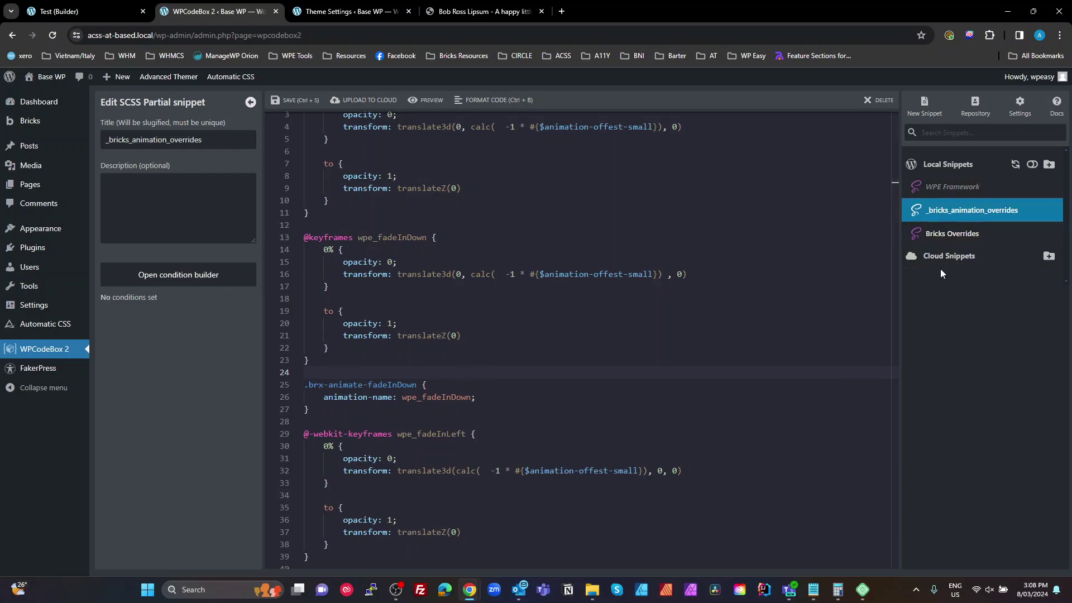
Open the Bricks Overrides snippet and inspect the $animation-offest-small variable and its value.
{"action": "left_click", "coordinate": [935, 234]}
{"action": "left_click", "coordinate": [556, 215]}
{"action": "double_click", "coordinate": [368, 130]}
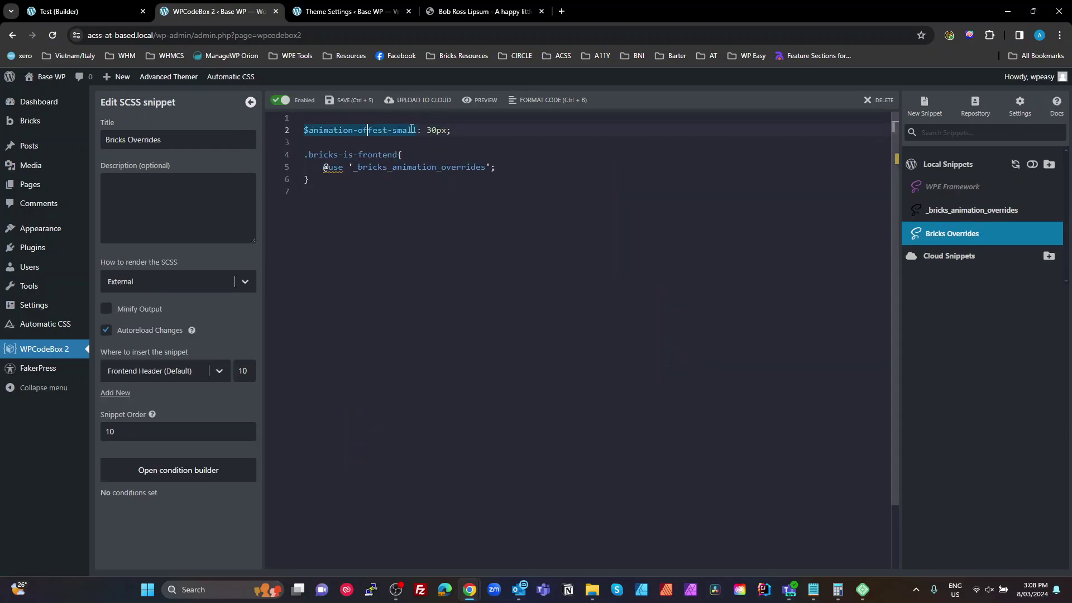
{"action": "double_click", "coordinate": [436, 130]}
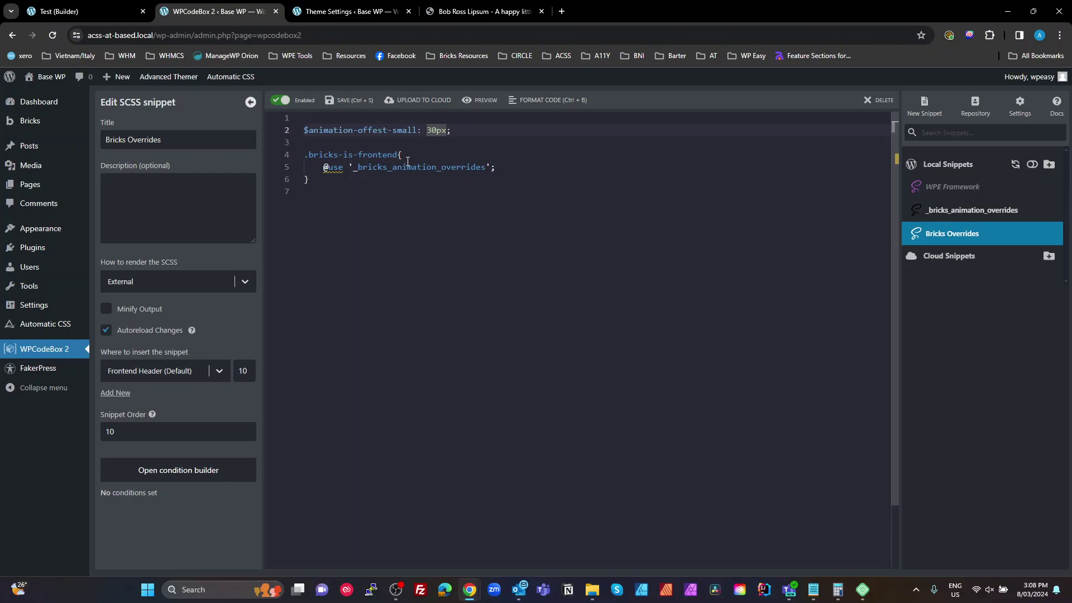
Return to the Test page in the Bricks builder and inspect the animation in the up-arrow icon's Enter viewport interaction.
{"action": "left_click", "coordinate": [349, 11]}
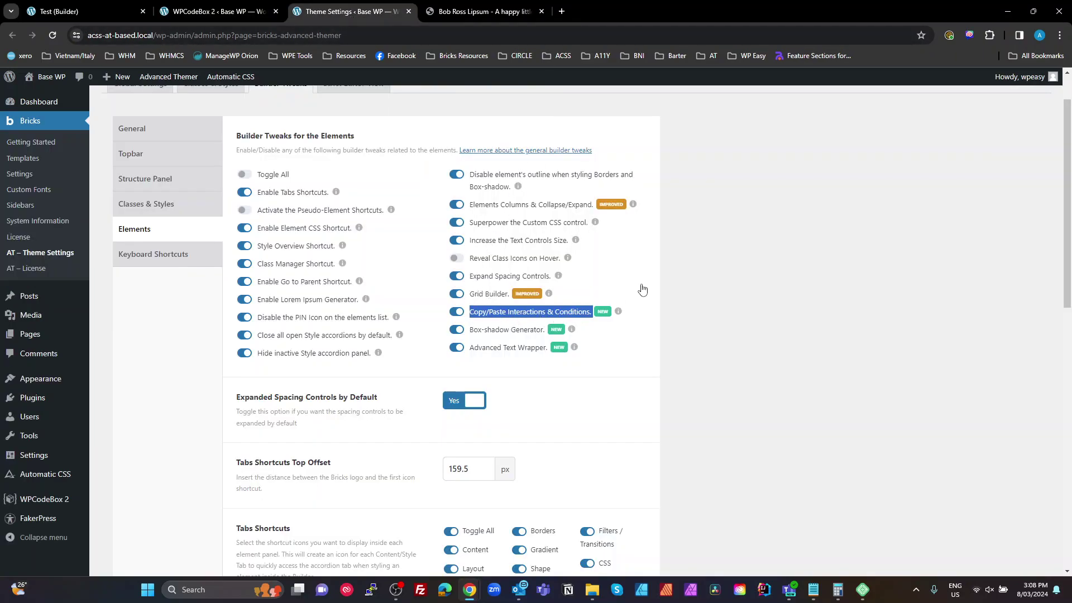
{"action": "left_click", "coordinate": [764, 264]}
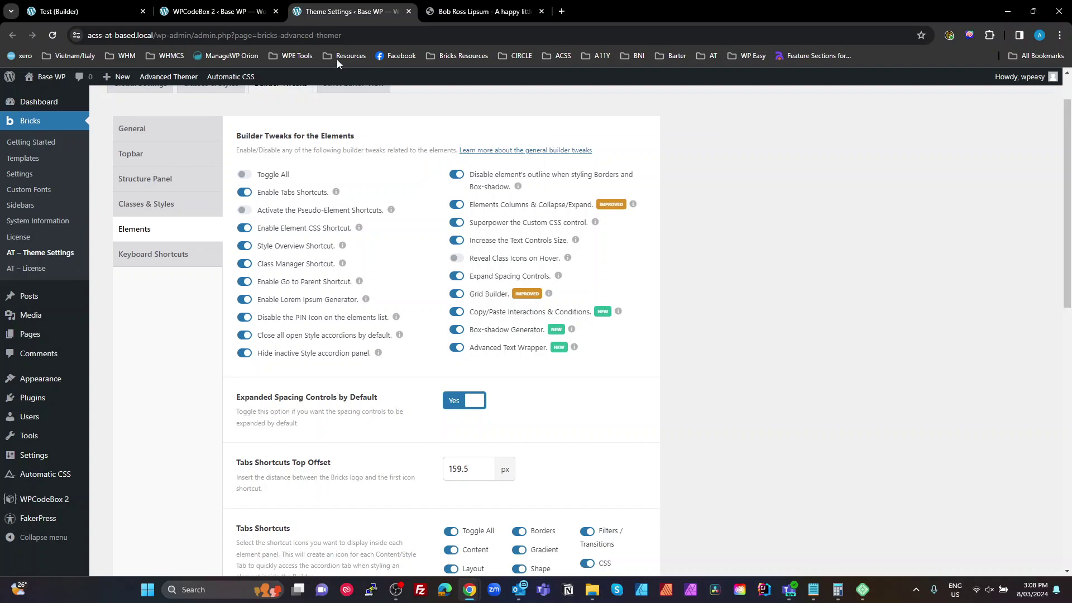
{"action": "left_click", "coordinate": [99, 7]}
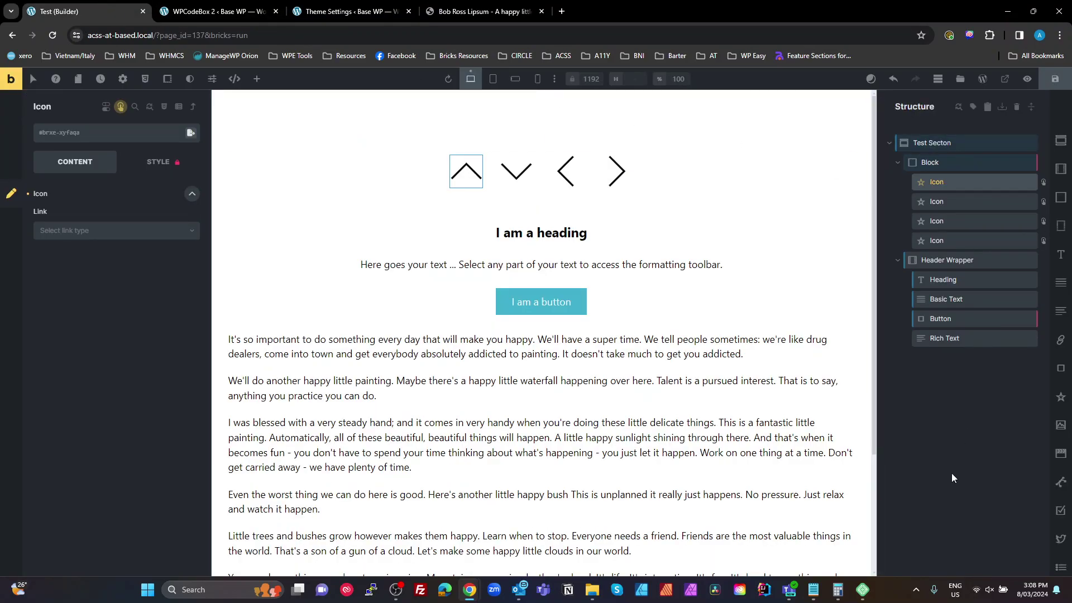
{"action": "left_click", "coordinate": [957, 454]}
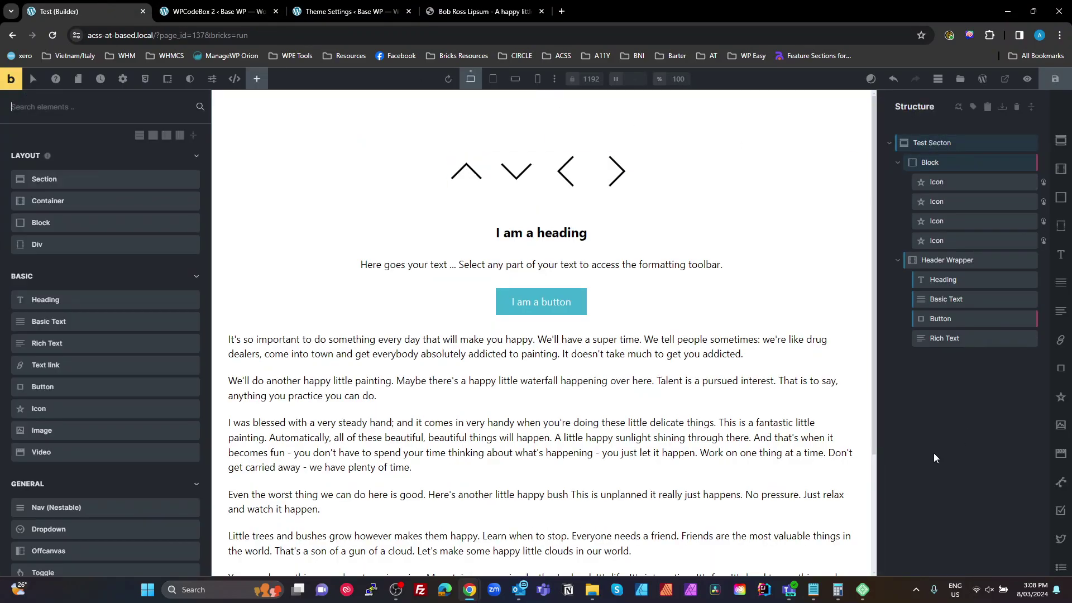
{"action": "left_click", "coordinate": [938, 162]}
{"action": "left_click", "coordinate": [927, 183]}
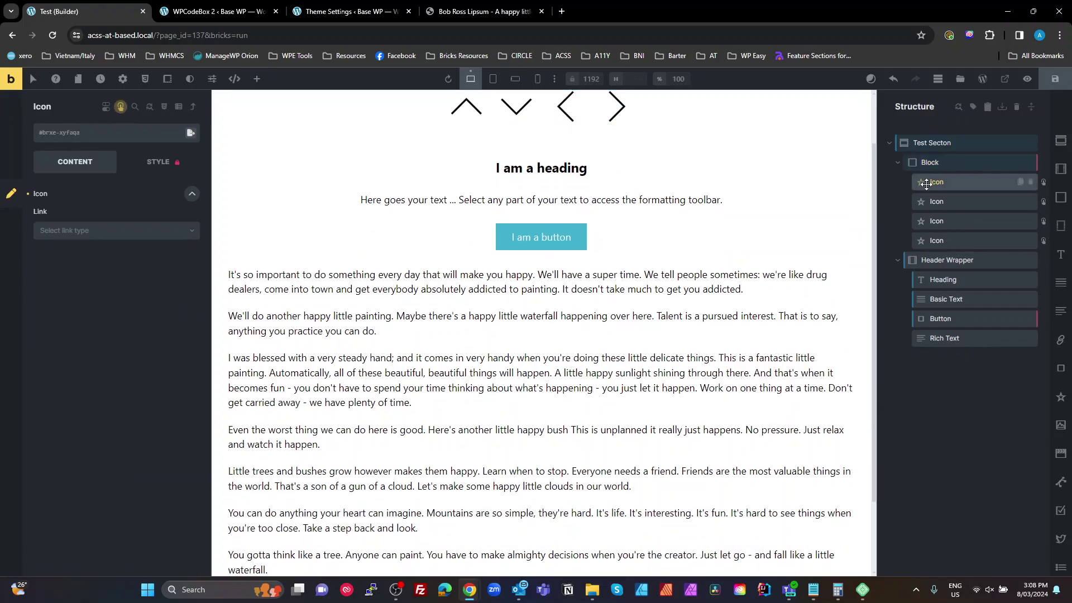
{"action": "scroll", "coordinate": [539, 196], "scroll_direction": "up", "scroll_amount": 2}
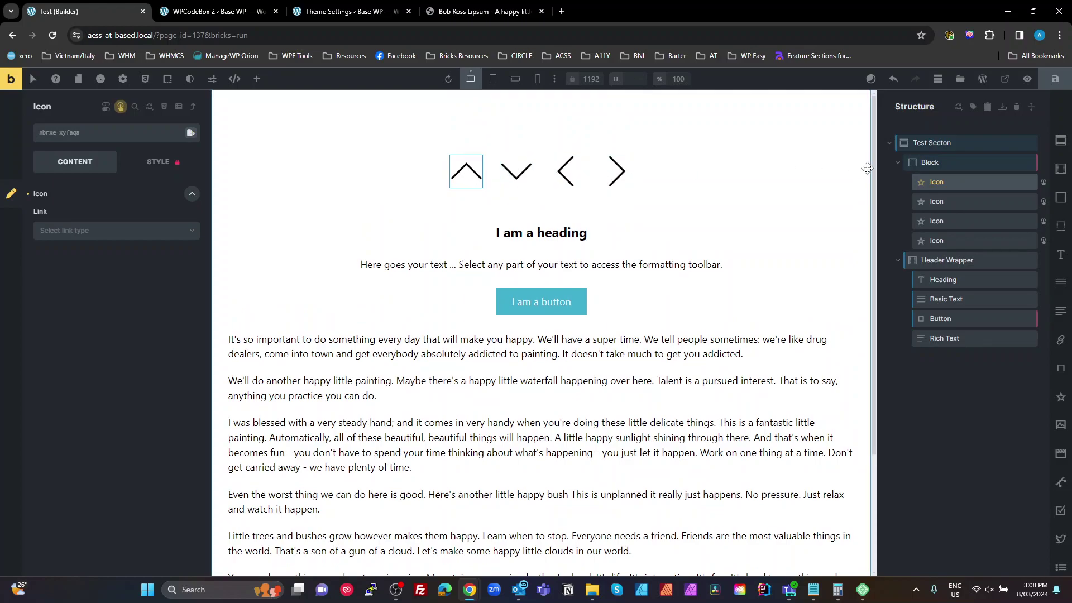
{"action": "left_click", "coordinate": [1044, 184]}
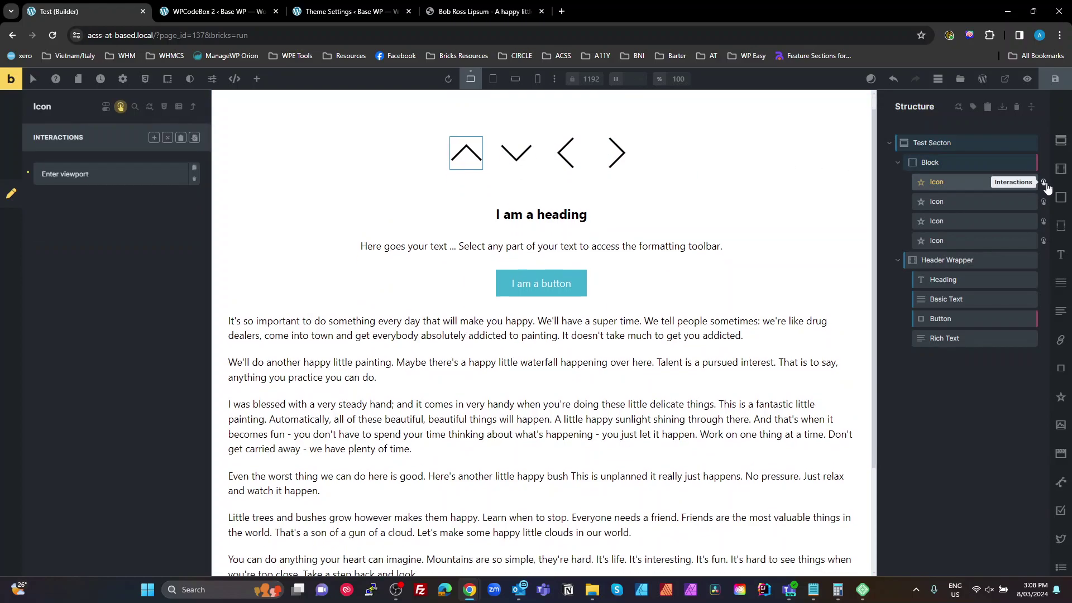
{"action": "left_click", "coordinate": [114, 172]}
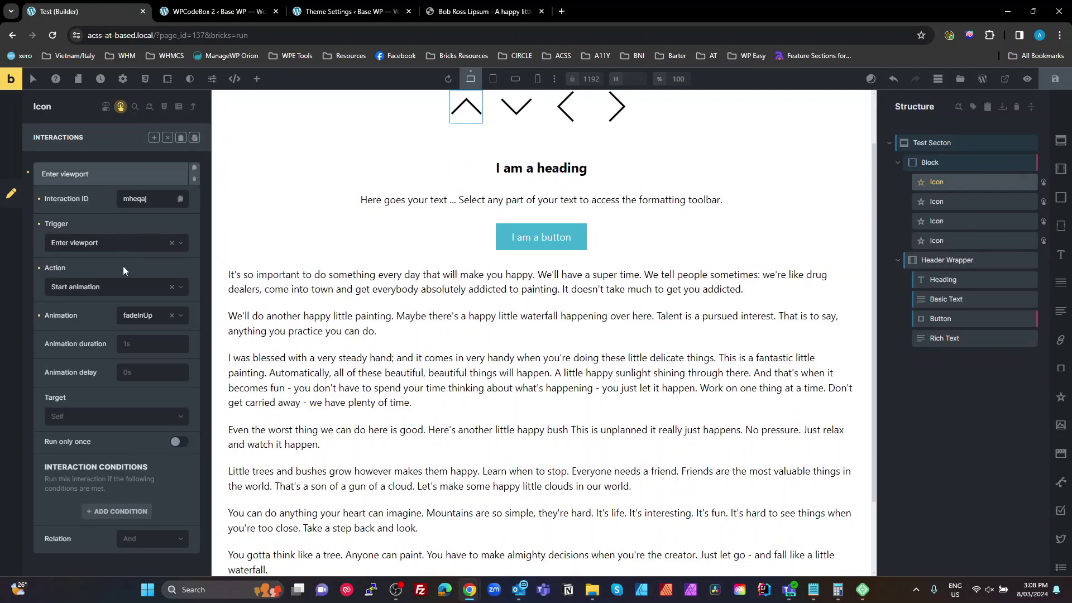
{"action": "left_click", "coordinate": [139, 316]}
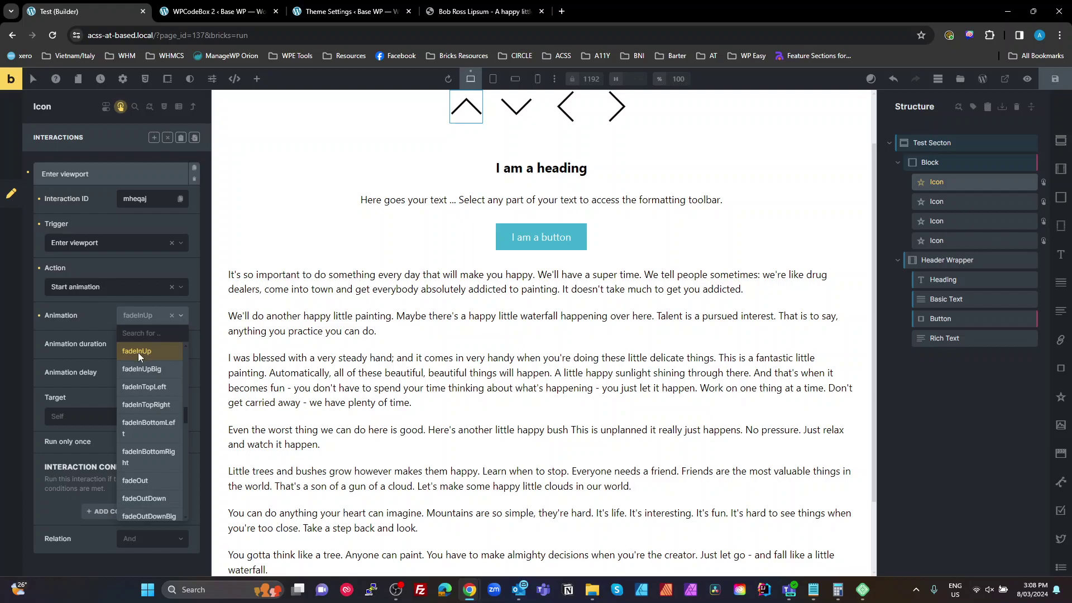
Inspect the Enter viewport interactions of the down, left and right arrow icons for their animation types.
{"action": "left_click", "coordinate": [517, 107]}
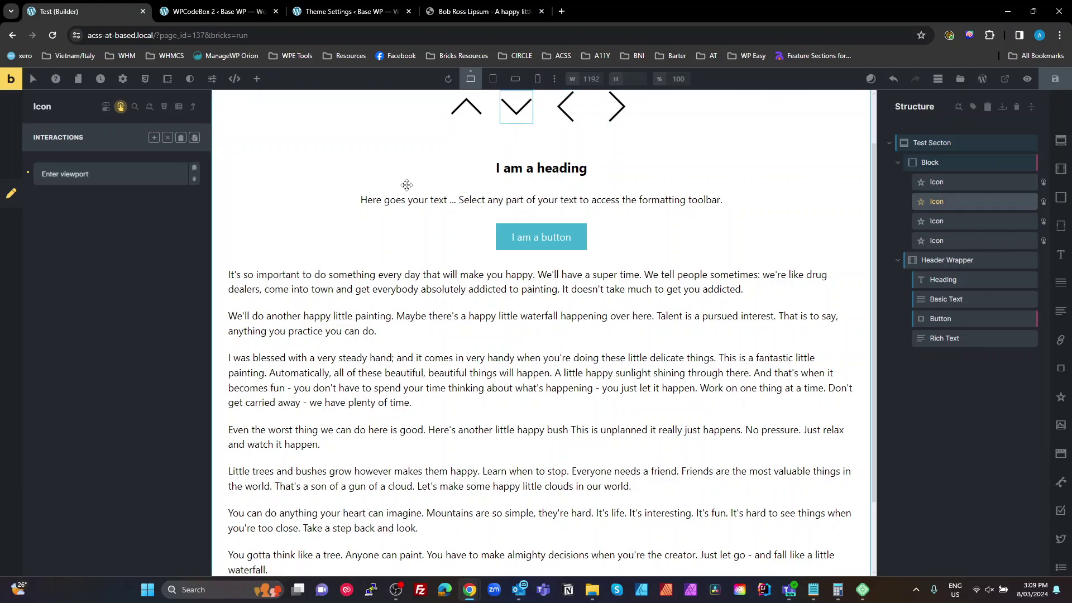
{"action": "left_click", "coordinate": [143, 180]}
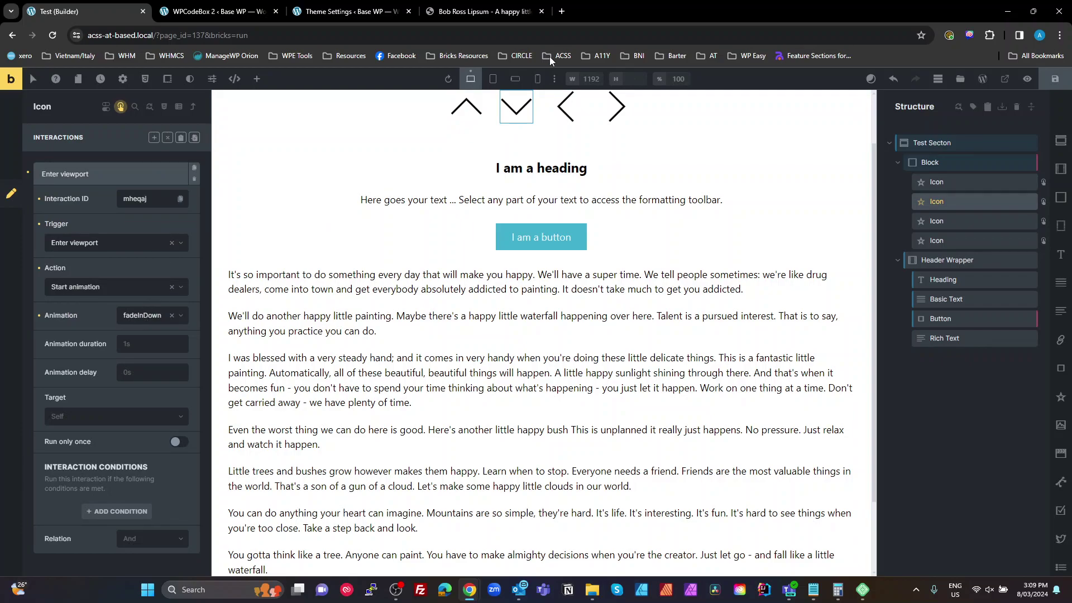
{"action": "left_click", "coordinate": [565, 108]}
{"action": "left_click", "coordinate": [128, 180]}
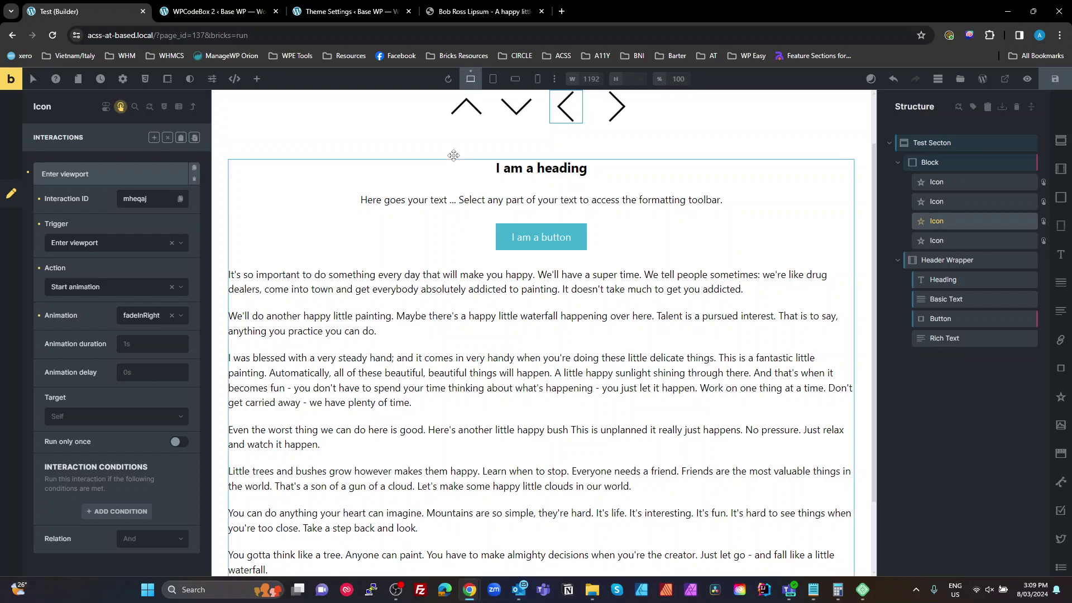
{"action": "left_click", "coordinate": [616, 107]}
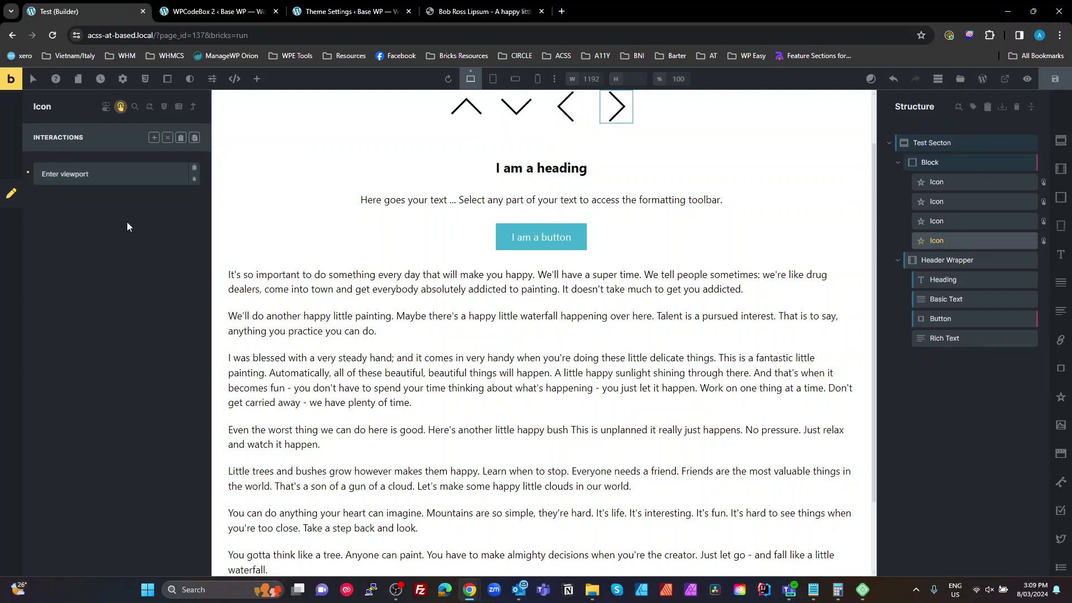
{"action": "left_click", "coordinate": [112, 175]}
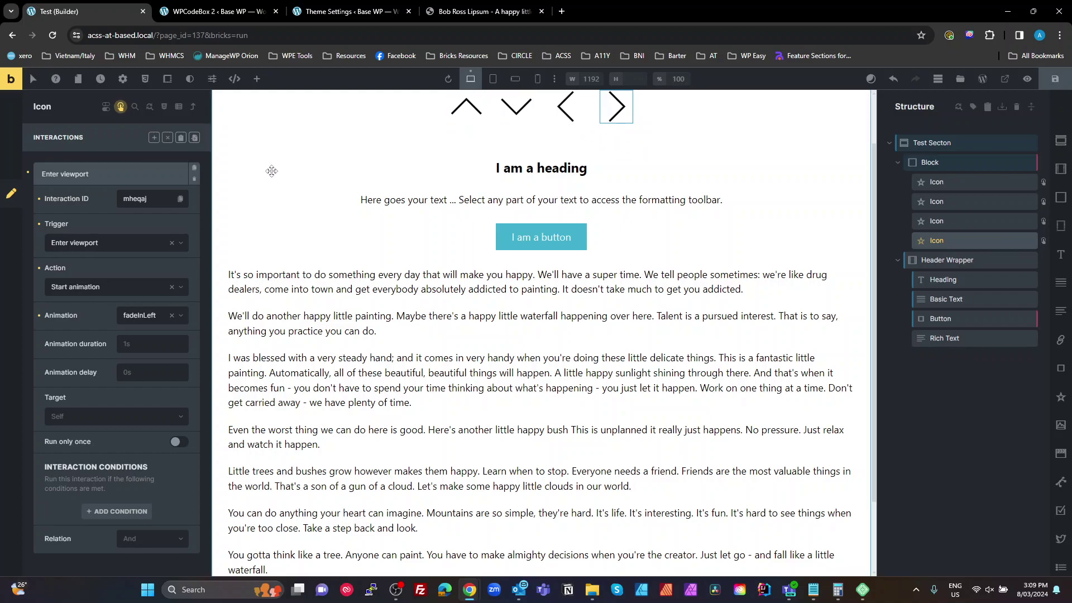
Preview the Test page on the front end and check how the arrow icons animate on entering the viewport.
{"action": "left_click", "coordinate": [1006, 79]}
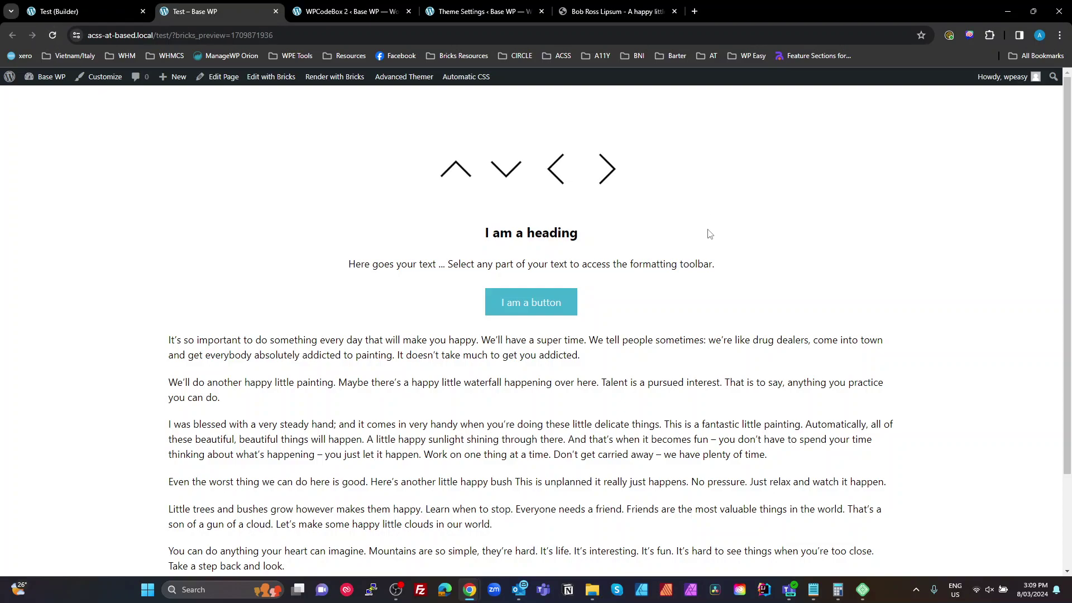
{"action": "scroll", "coordinate": [710, 241], "scroll_direction": "down", "scroll_amount": 2}
{"action": "scroll", "coordinate": [712, 246], "scroll_direction": "up", "scroll_amount": 2}
{"action": "scroll", "coordinate": [713, 248], "scroll_direction": "down", "scroll_amount": 2}
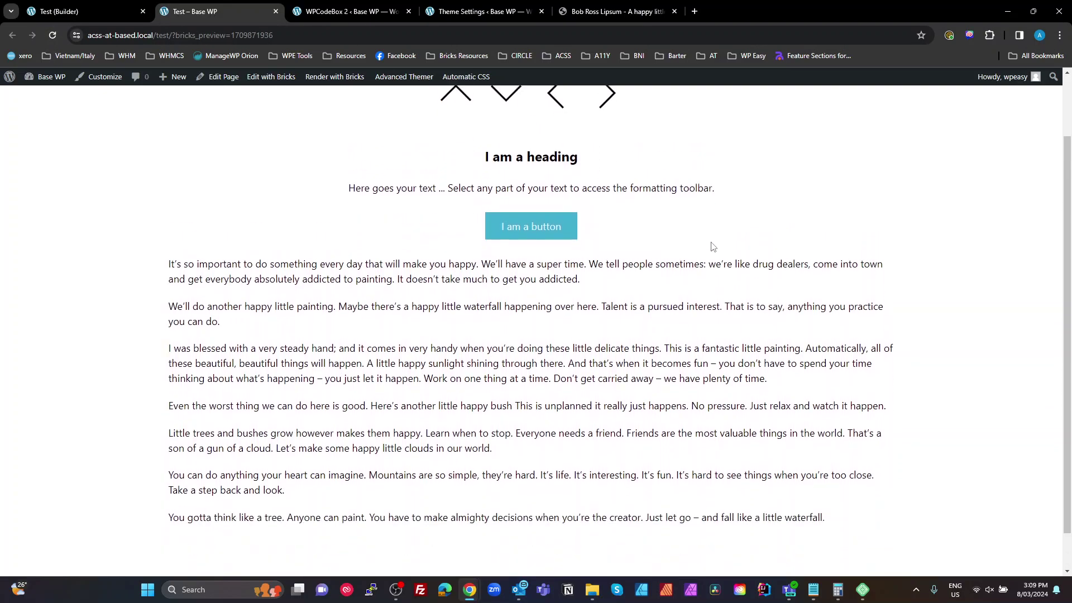
{"action": "scroll", "coordinate": [712, 250], "scroll_direction": "up", "scroll_amount": 2}
{"action": "scroll", "coordinate": [713, 249], "scroll_direction": "down", "scroll_amount": 2}
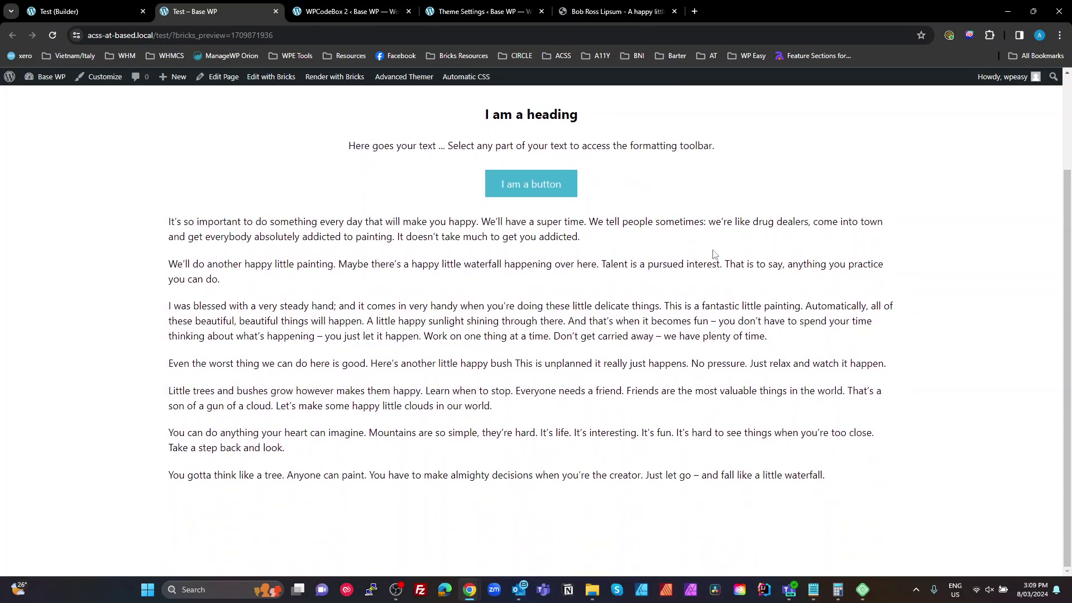
{"action": "scroll", "coordinate": [691, 351], "scroll_direction": "up", "scroll_amount": 2}
{"action": "scroll", "coordinate": [691, 351], "scroll_direction": "down", "scroll_amount": 1}
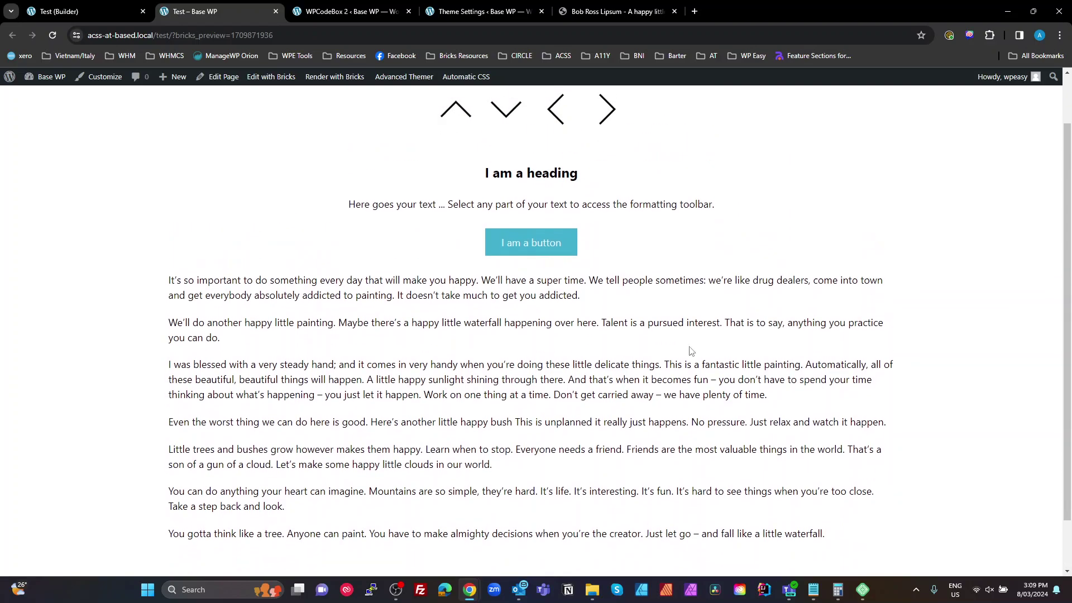
{"action": "scroll", "coordinate": [691, 351], "scroll_direction": "up", "scroll_amount": 2}
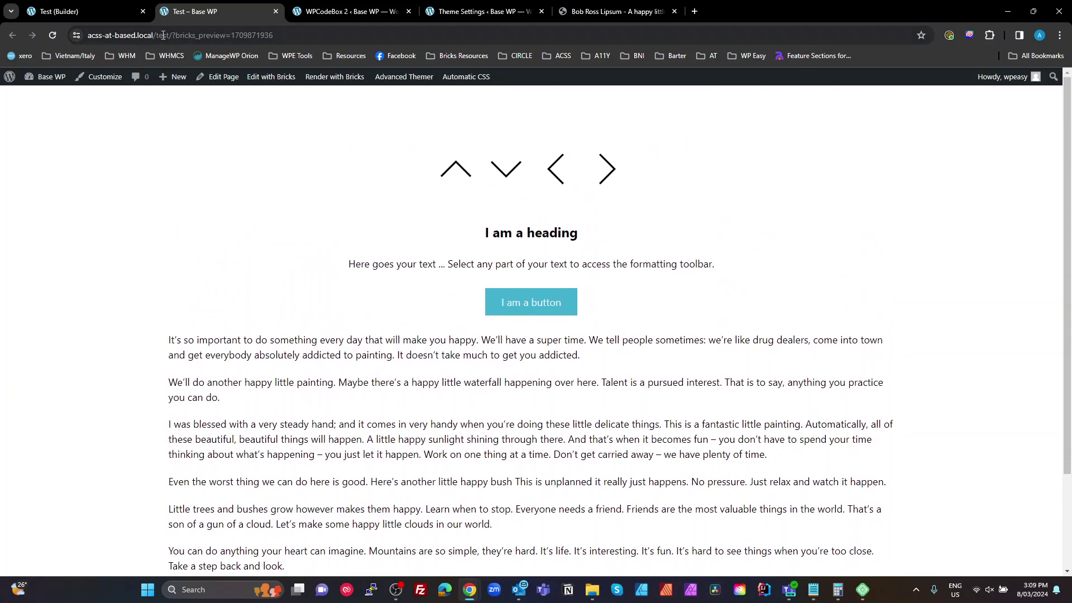
Lengthen the Rich Text on the Test page with two extra copies of its last paragraph, separated by blank lines, and save the page.
{"action": "left_click", "coordinate": [73, 11]}
{"action": "left_click", "coordinate": [949, 338]}
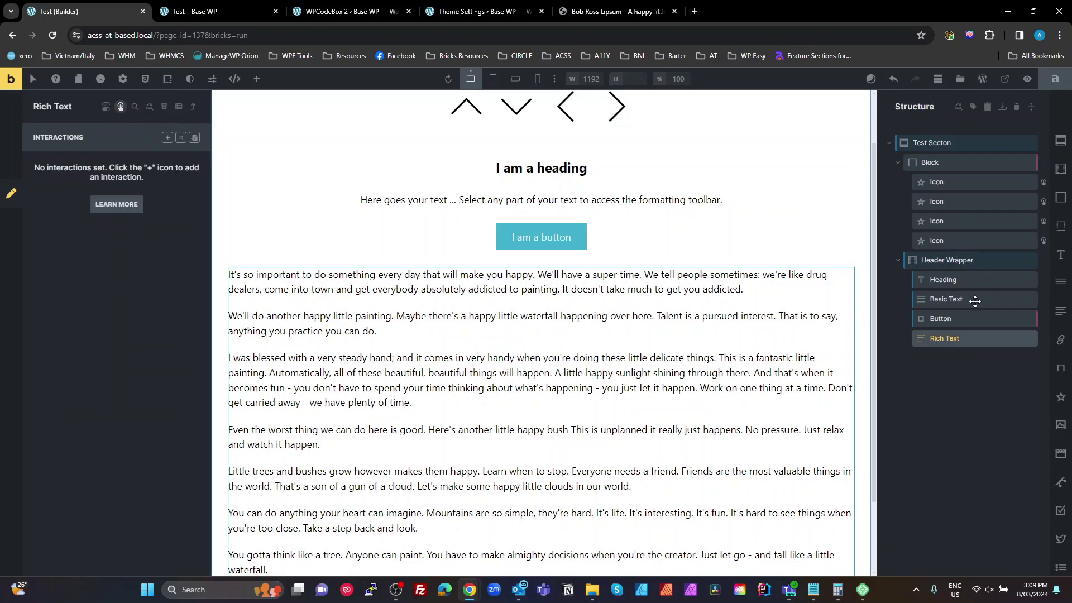
{"action": "left_click", "coordinate": [120, 106]}
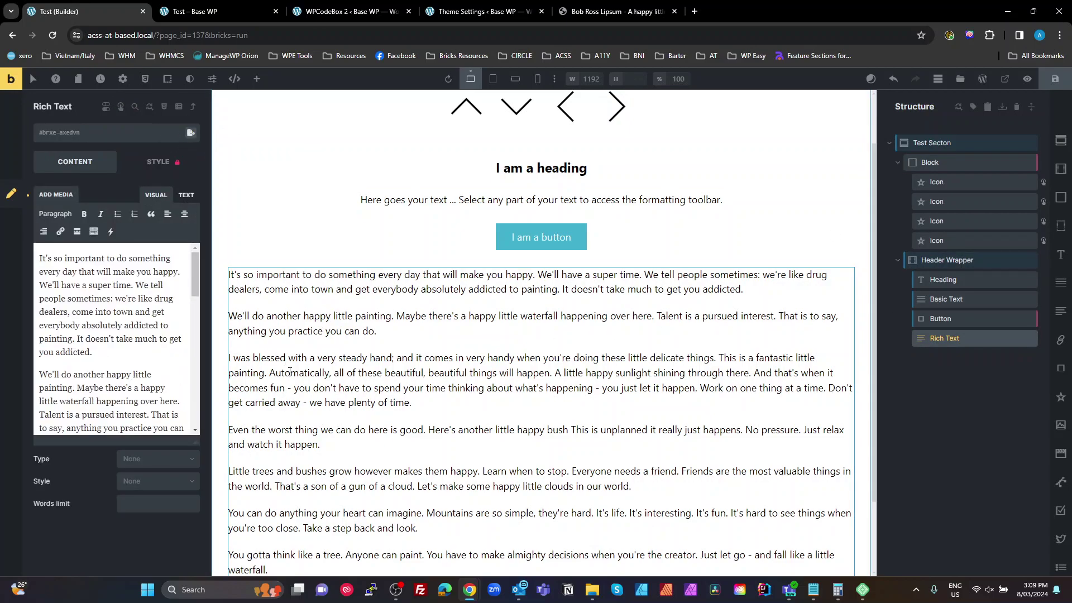
{"action": "scroll", "coordinate": [79, 379], "scroll_direction": "down", "scroll_amount": 10}
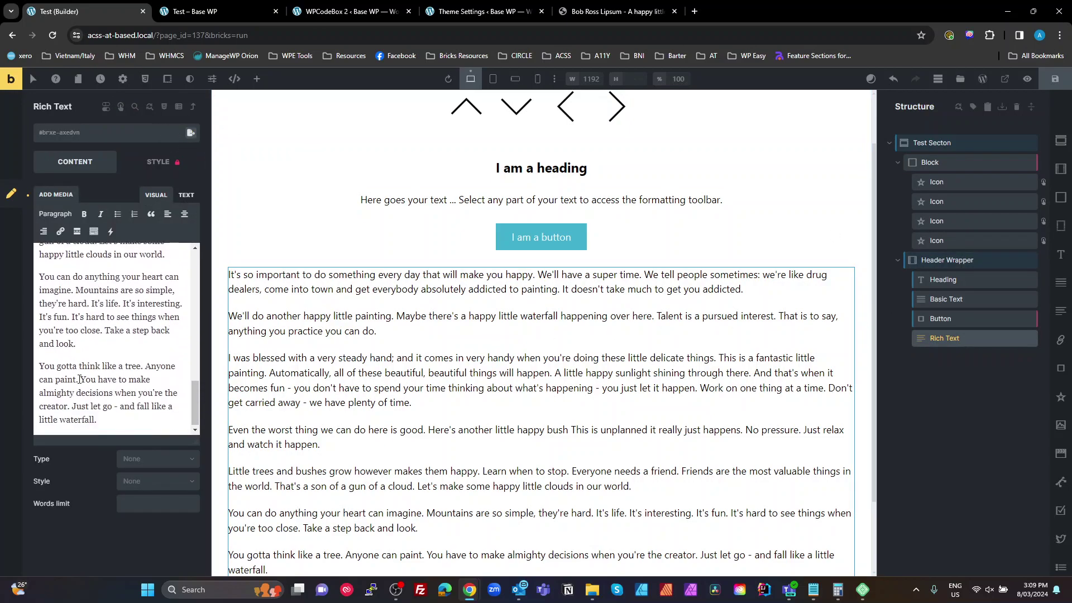
{"action": "left_click_drag", "start_coordinate": [105, 413], "coordinate": [39, 376]}
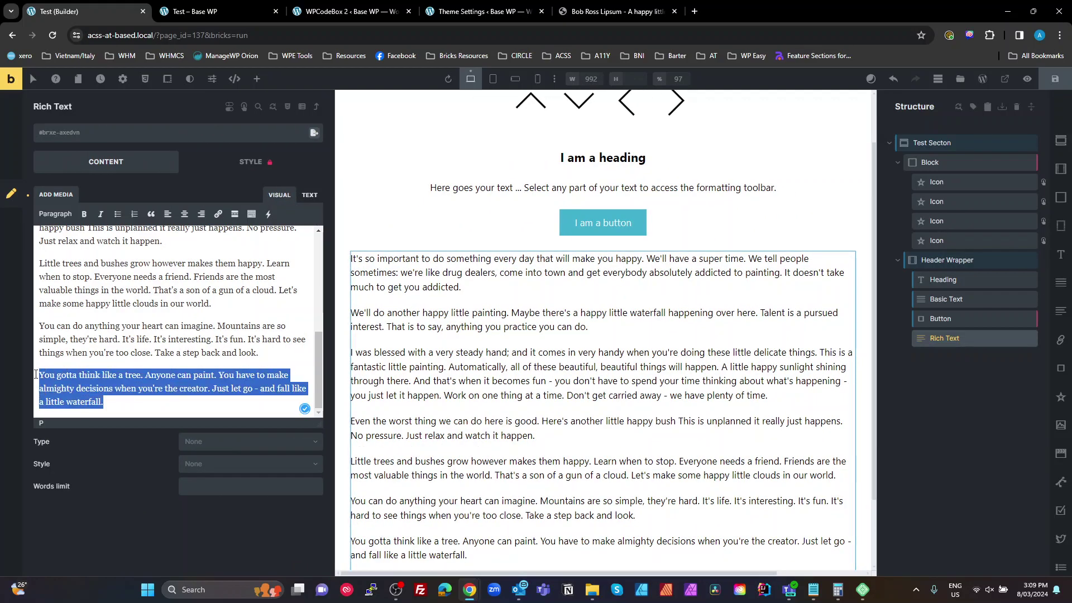
{"action": "key", "text": "ctrl+c"}
{"action": "key", "text": "ctrl+v"}
{"action": "key", "text": "ctrl+v"}
{"action": "key", "text": "ctrl+v"}
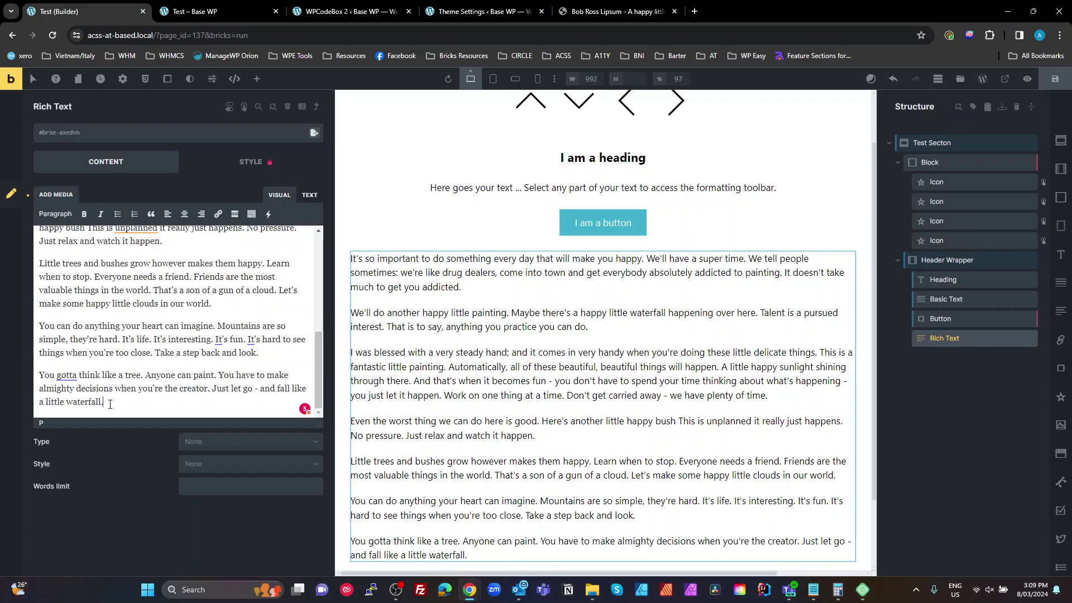
{"action": "key", "text": "Return"}
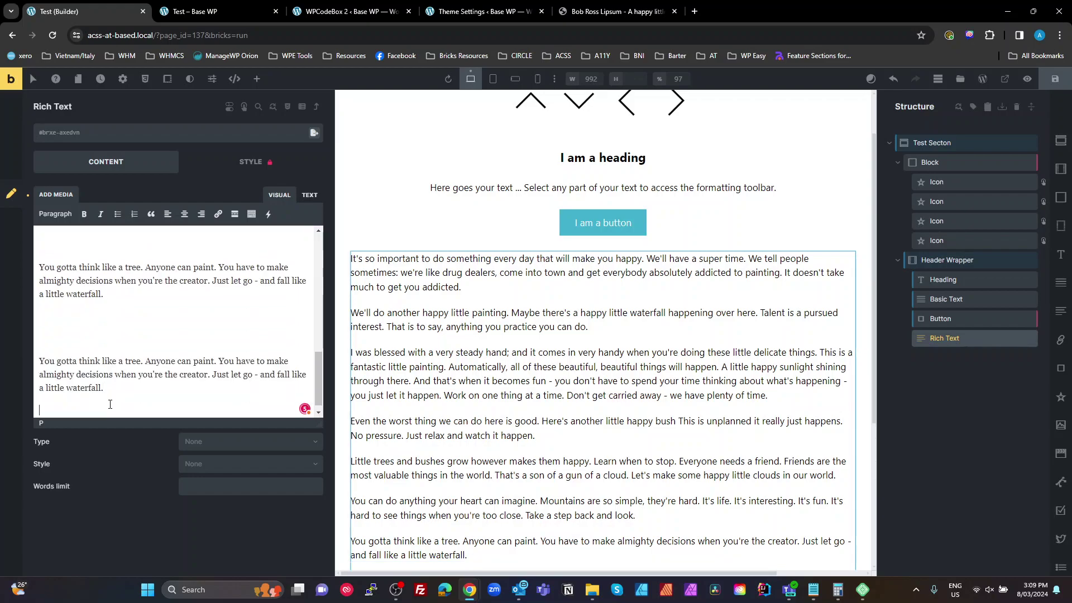
{"action": "left_click", "coordinate": [1064, 92]}
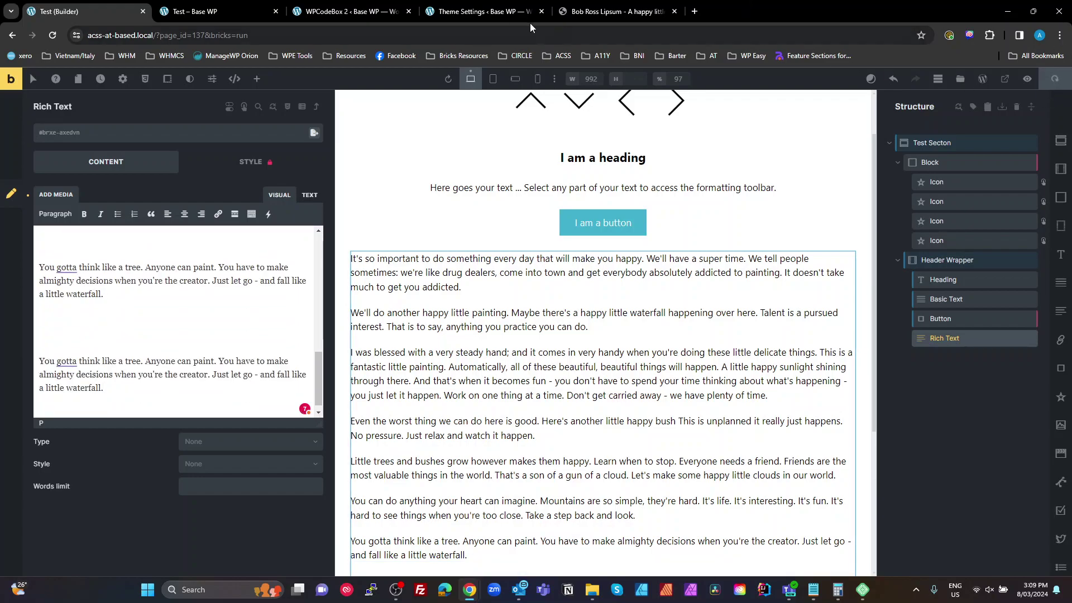
Check on the front end of the Test page how the arrow icons animate each time they re-enter the viewport.
{"action": "left_click", "coordinate": [229, 12]}
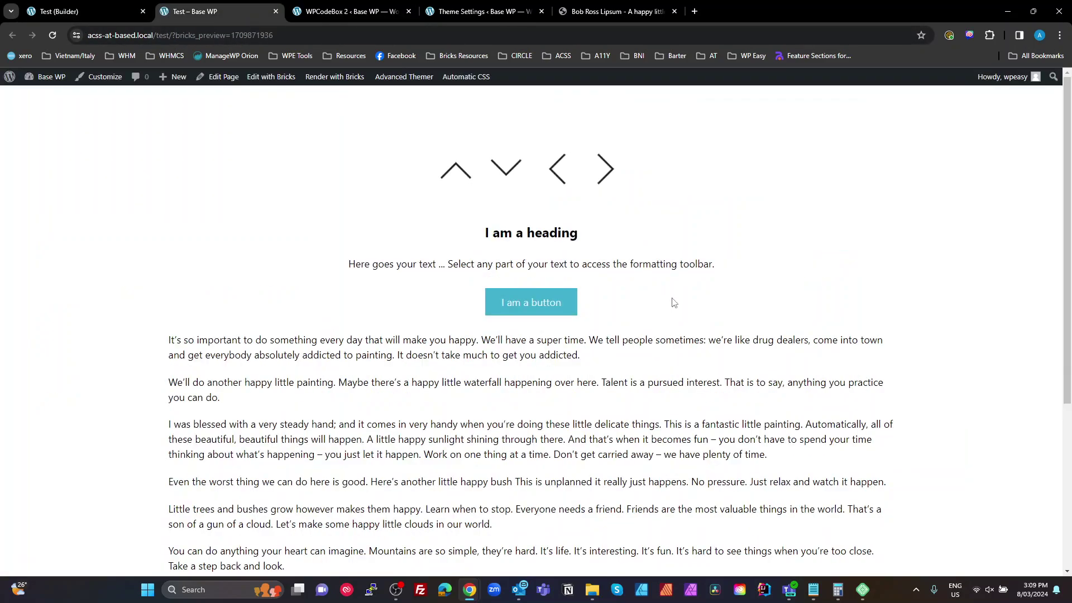
{"action": "scroll", "coordinate": [674, 302], "scroll_direction": "down", "scroll_amount": 3}
{"action": "scroll", "coordinate": [674, 303], "scroll_direction": "up", "scroll_amount": 4}
{"action": "scroll", "coordinate": [674, 303], "scroll_direction": "down", "scroll_amount": 4}
{"action": "scroll", "coordinate": [674, 302], "scroll_direction": "up", "scroll_amount": 2}
{"action": "scroll", "coordinate": [674, 302], "scroll_direction": "up", "scroll_amount": 2}
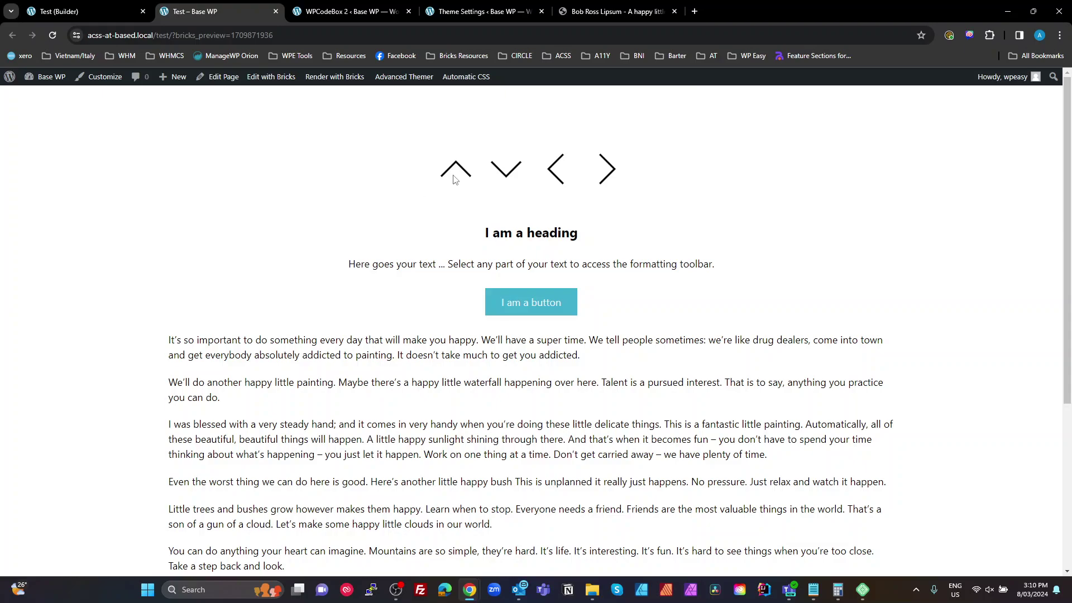
{"action": "scroll", "coordinate": [546, 224], "scroll_direction": "down", "scroll_amount": 5}
{"action": "scroll", "coordinate": [502, 196], "scroll_direction": "up", "scroll_amount": 5}
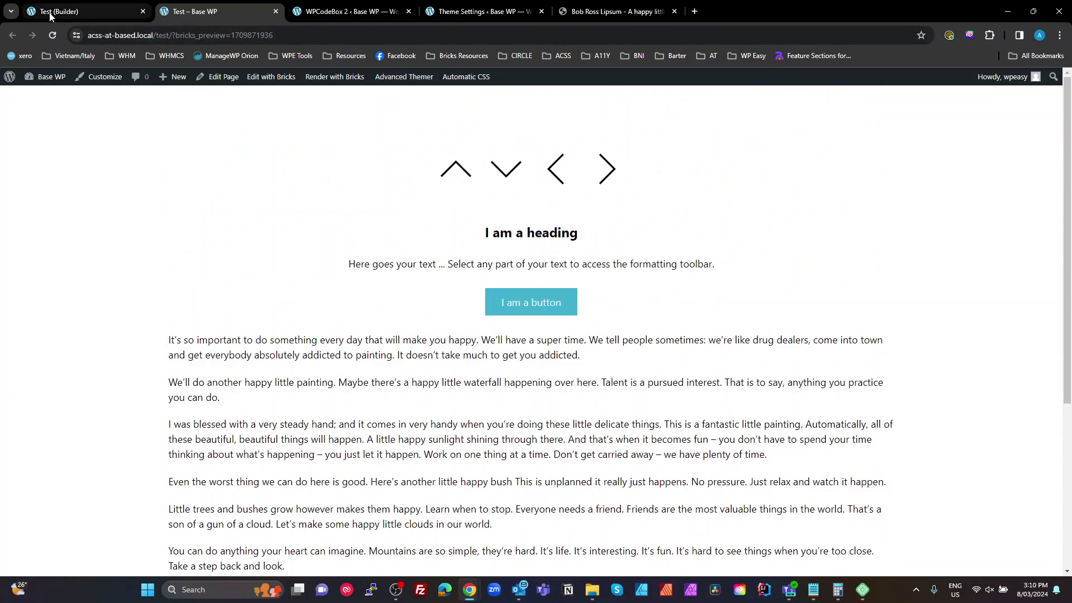
In the Bricks builder, add a new section with a block inside its container and name the section "Animate Test".
{"action": "left_click", "coordinate": [134, 12]}
{"action": "left_click", "coordinate": [936, 412]}
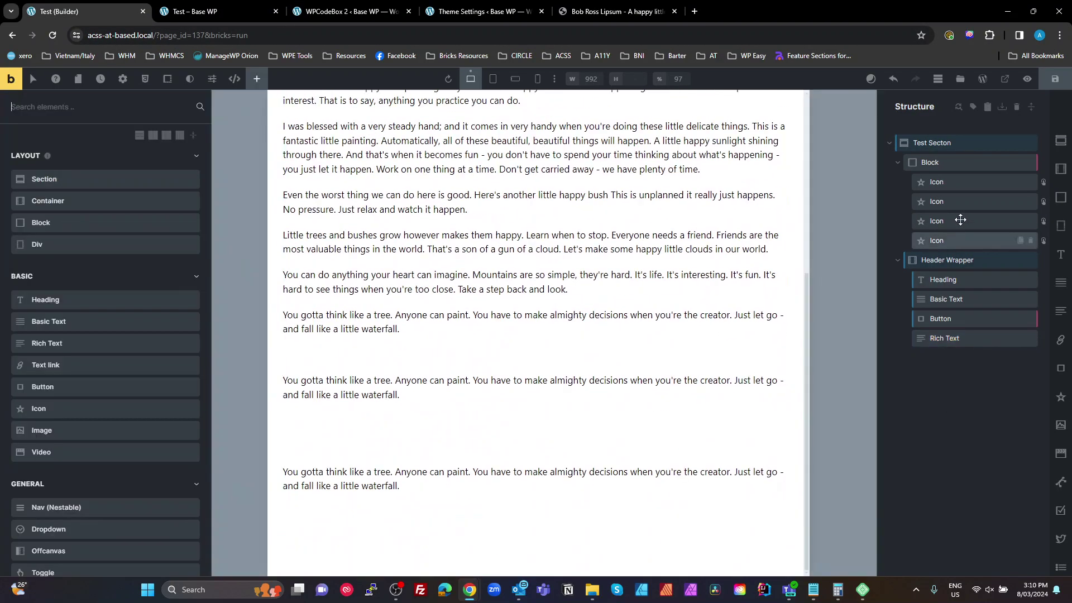
{"action": "left_click", "coordinate": [1063, 144]}
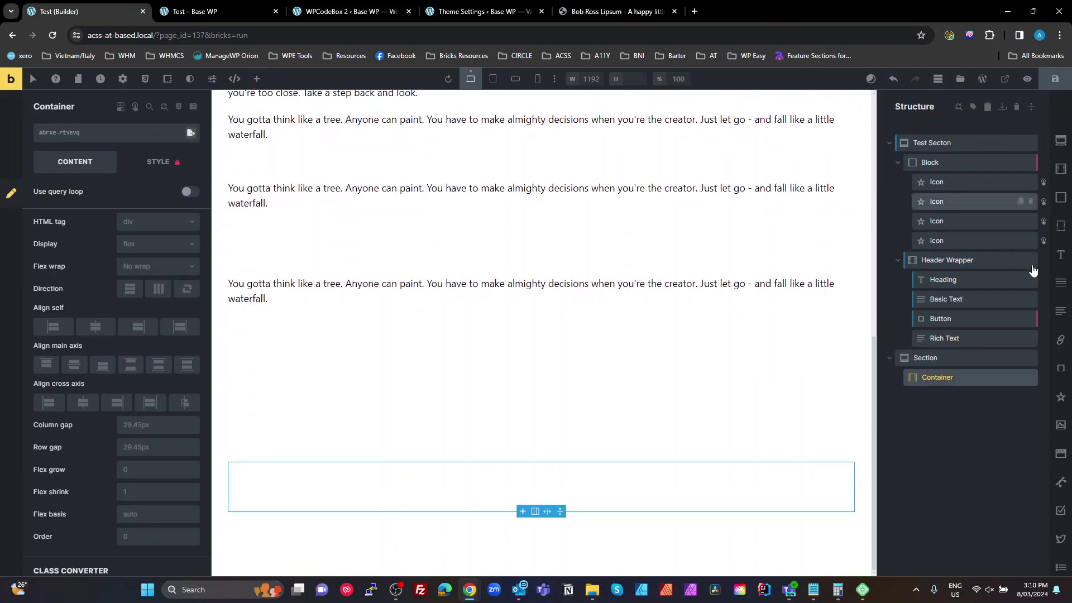
{"action": "left_click", "coordinate": [1062, 204]}
{"action": "double_click", "coordinate": [926, 358]}
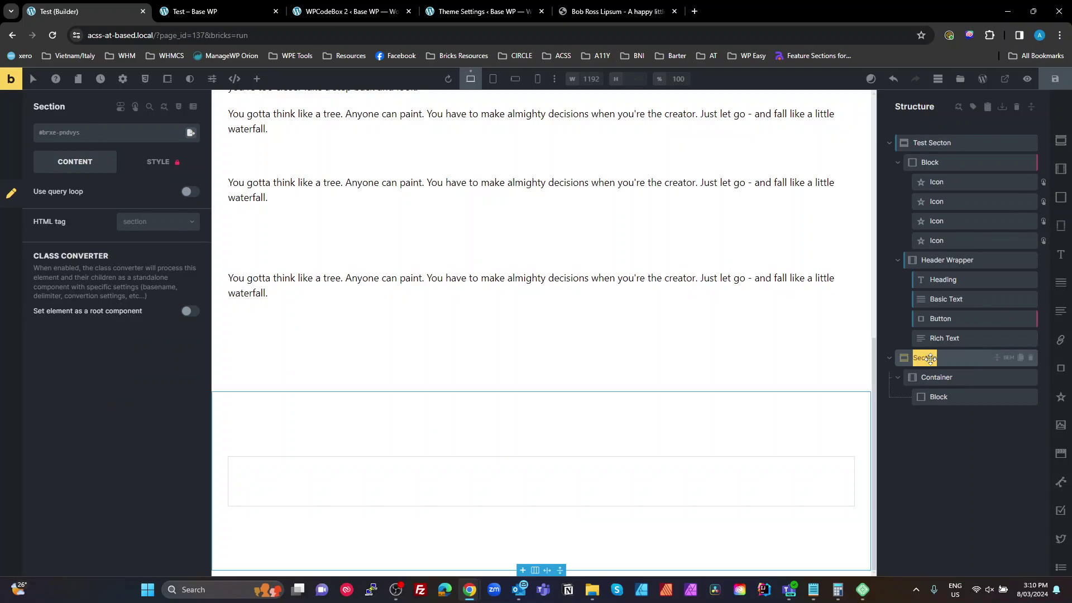
{"action": "type", "text": "Animate Test"}
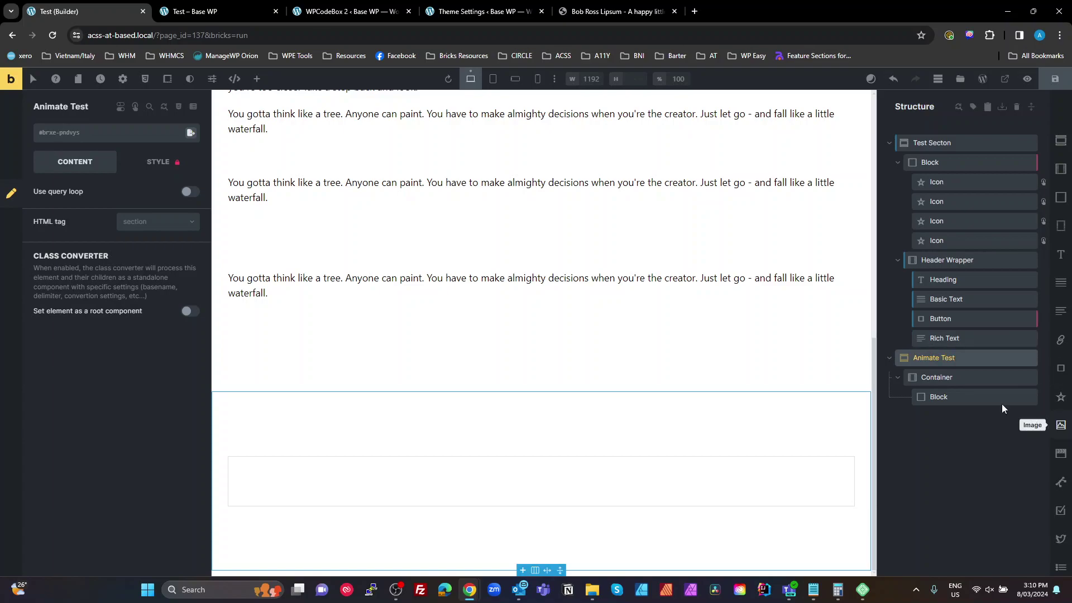
Rename the block in the Animate Test section to "Grid" and add an Image element inside it.
{"action": "double_click", "coordinate": [952, 397]}
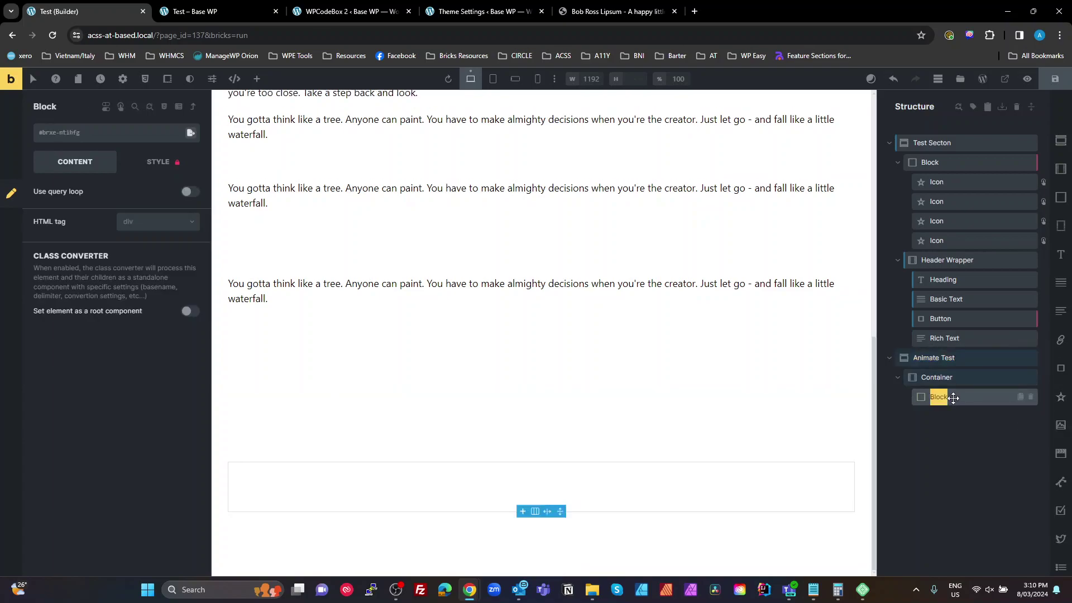
{"action": "type", "text": "Grid"}
{"action": "key", "text": "Return"}
{"action": "left_click", "coordinate": [941, 398]}
{"action": "left_click", "coordinate": [944, 399]}
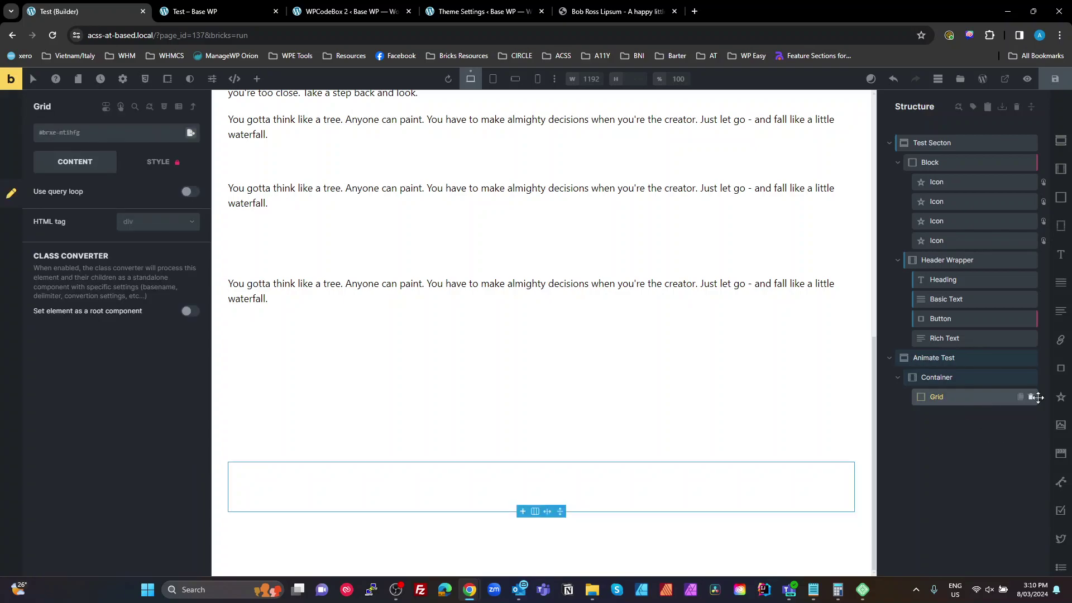
{"action": "left_click", "coordinate": [1062, 426]}
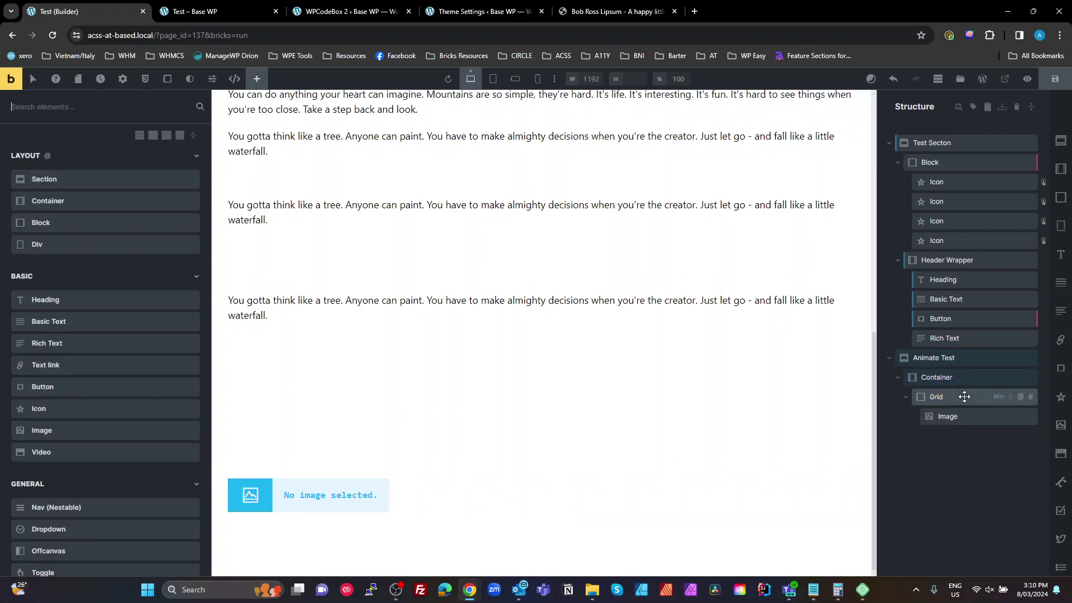
Create classes with the basename animate-test for the Animate Test section and its children using the Class Converter.
{"action": "right_click", "coordinate": [961, 358]}
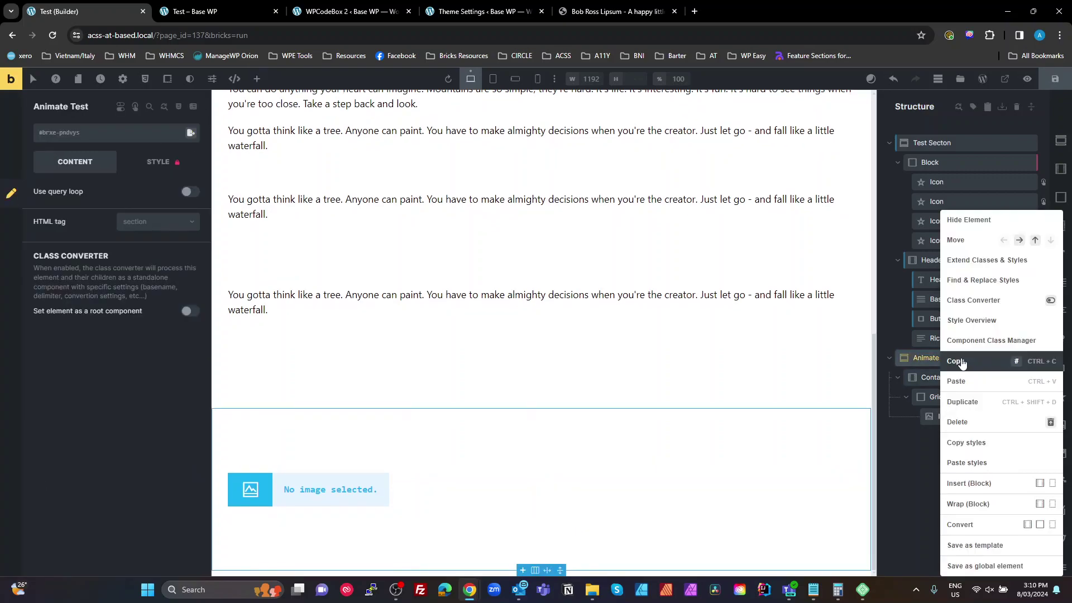
{"action": "left_click", "coordinate": [988, 303]}
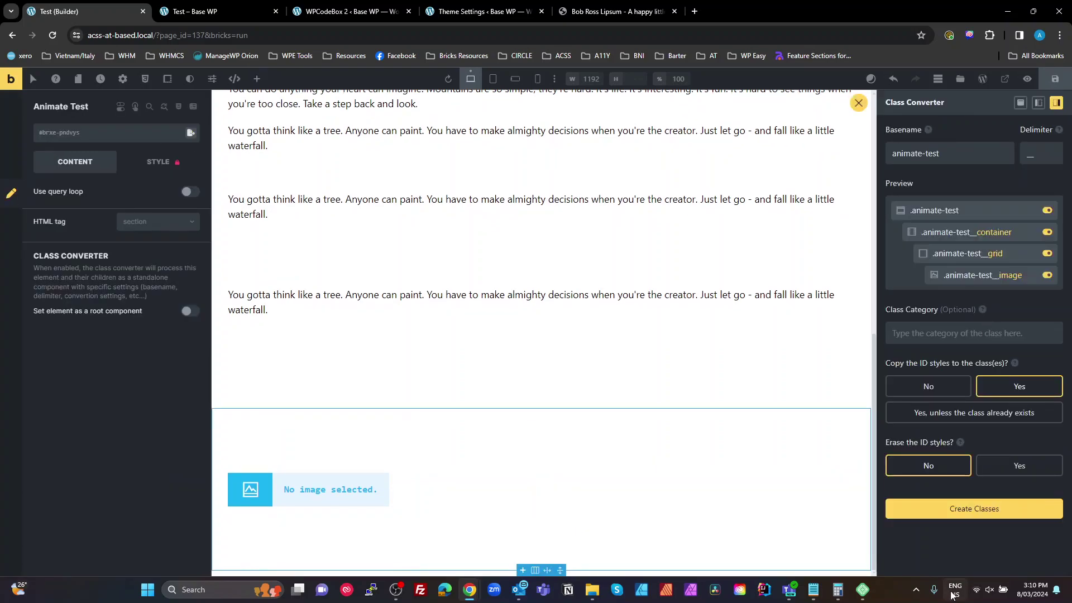
{"action": "left_click", "coordinate": [978, 510]}
{"action": "left_click", "coordinate": [859, 103]}
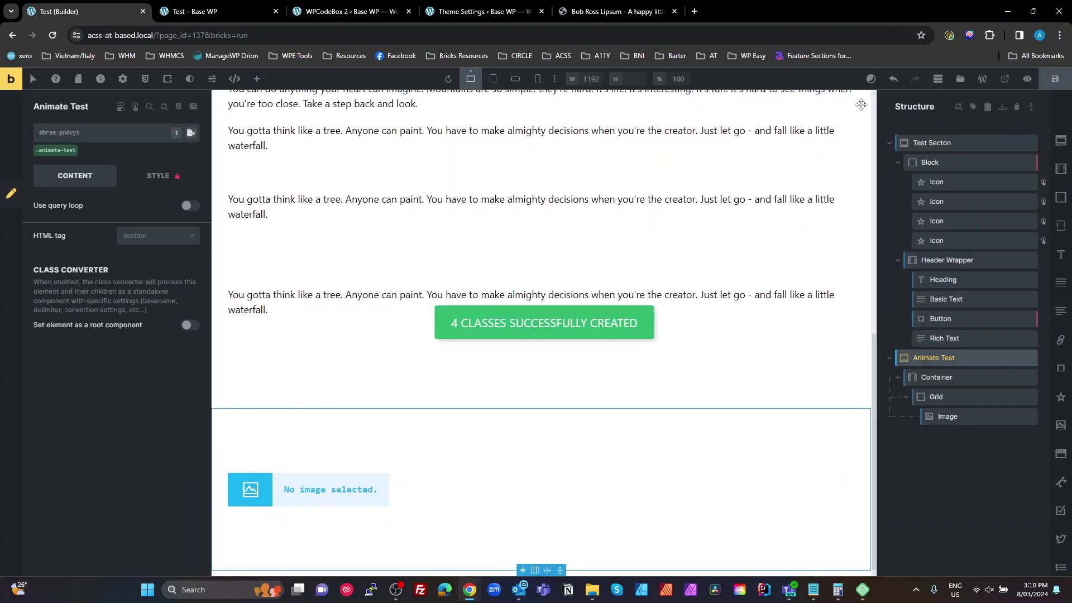
{"action": "left_click", "coordinate": [967, 563]}
On the Grid block's .animate-test__grid class, set the display to grid and the gap to var(--grid-gap).
{"action": "left_click", "coordinate": [954, 398]}
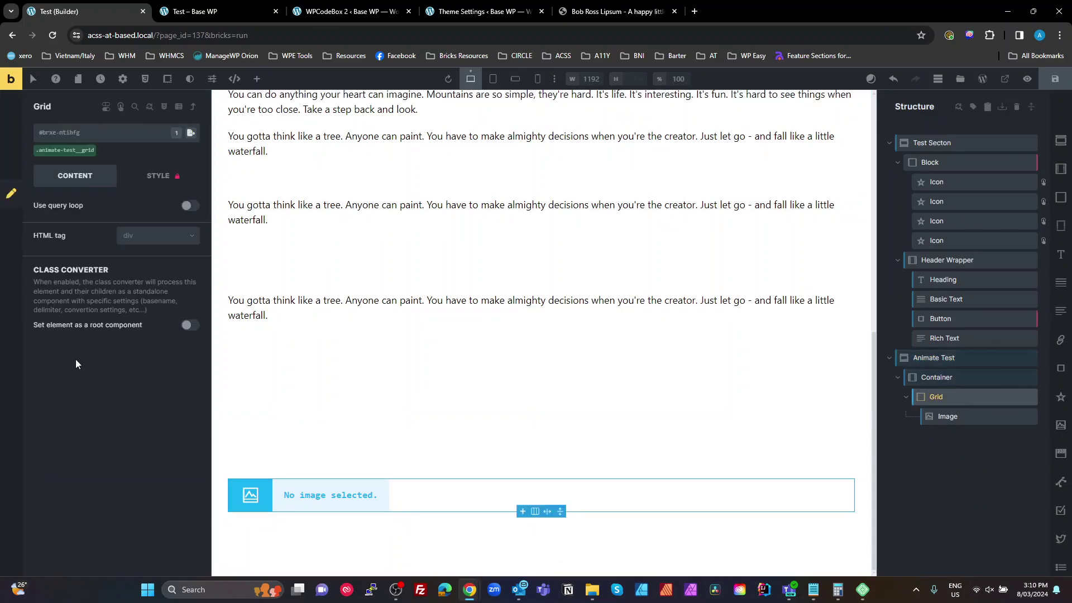
{"action": "left_click", "coordinate": [84, 152]}
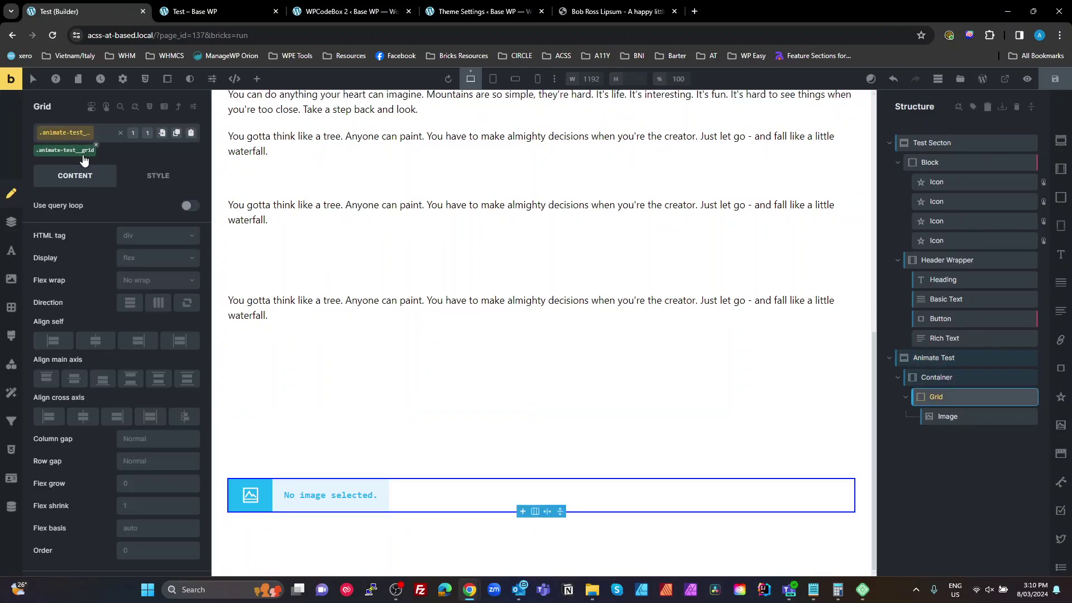
{"action": "left_click", "coordinate": [152, 261]}
{"action": "left_click", "coordinate": [141, 313]}
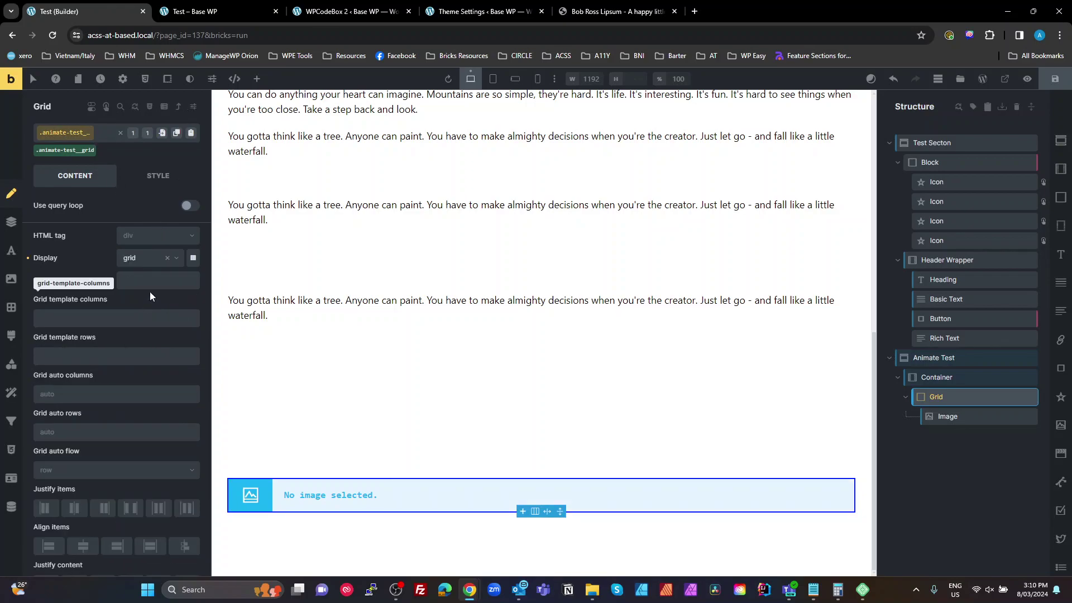
{"action": "type", "text": "gap"}
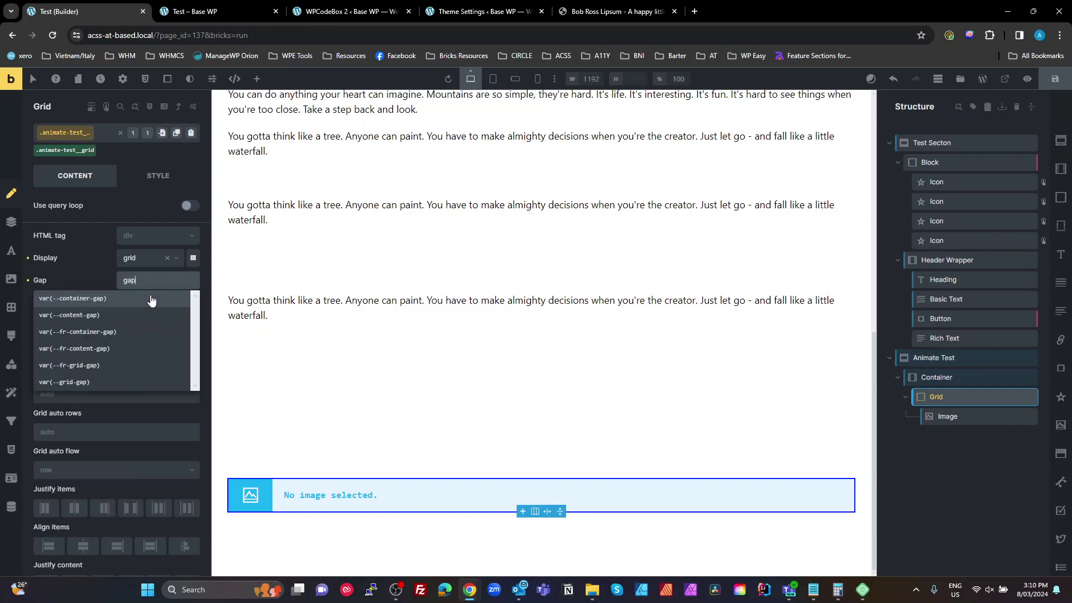
{"action": "left_click", "coordinate": [92, 387]}
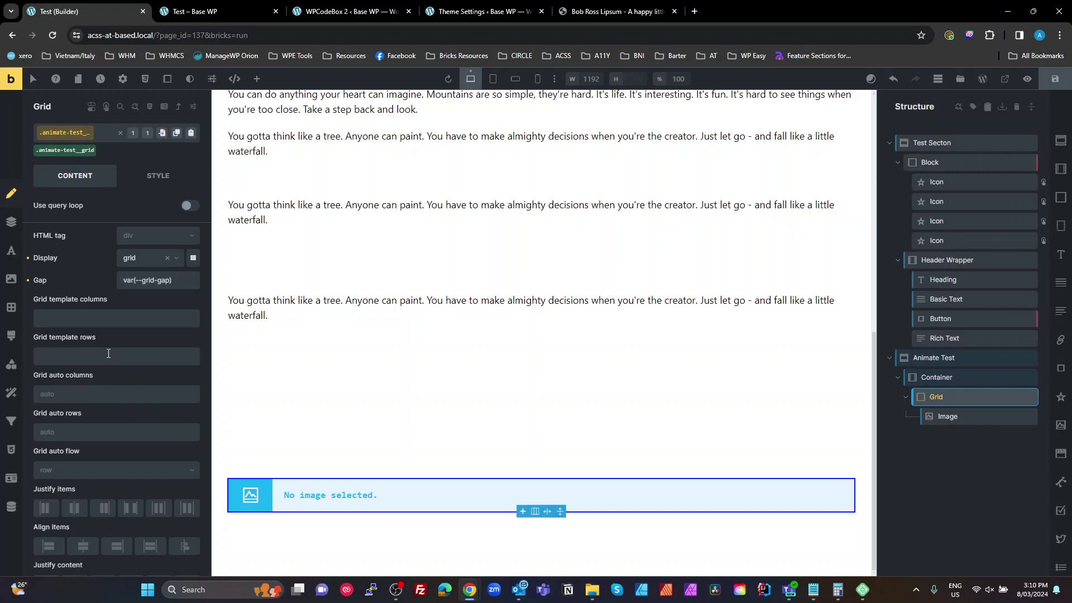
Set the grid template columns of the .animate-test__grid class to var(--grid-4).
{"action": "left_click", "coordinate": [103, 320]}
{"action": "type", "text": "gr"}
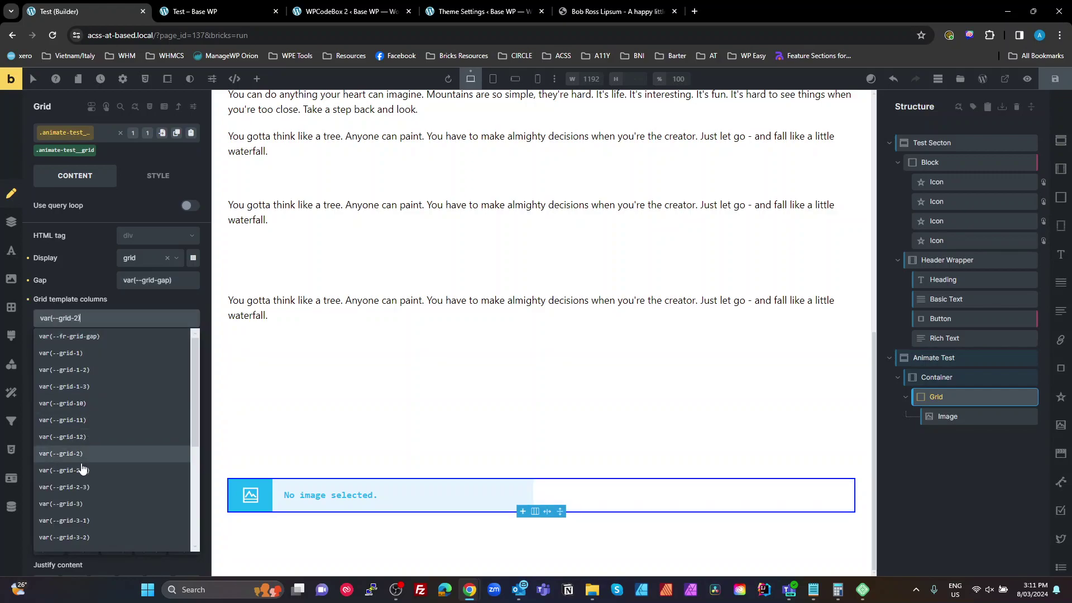
{"action": "type", "text": "id"}
{"action": "scroll", "coordinate": [92, 499], "scroll_direction": "down", "scroll_amount": 2}
{"action": "left_click", "coordinate": [92, 499]}
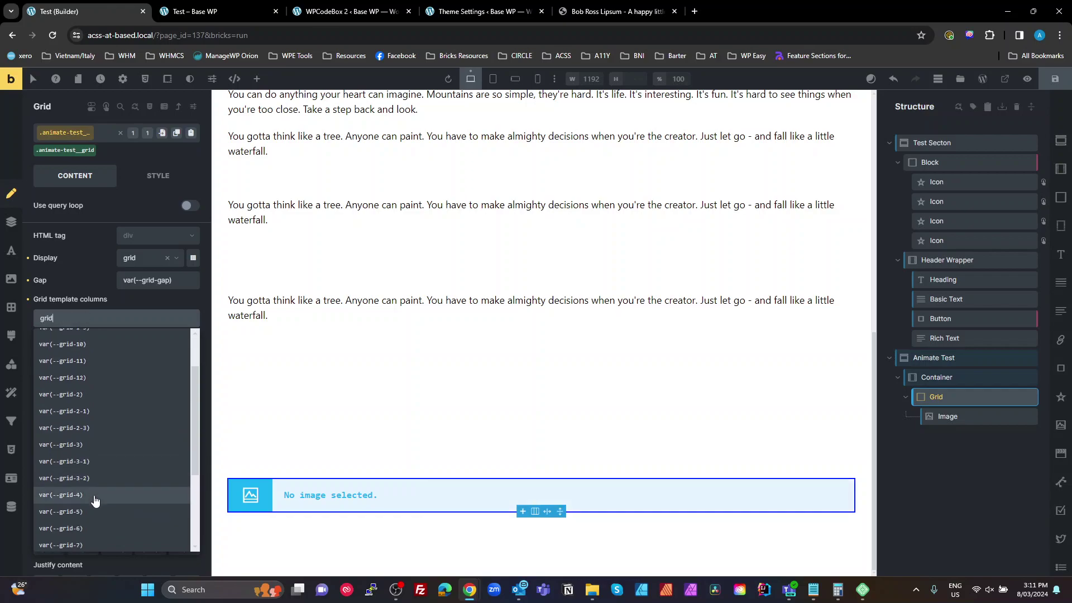
{"action": "left_click", "coordinate": [76, 444]}
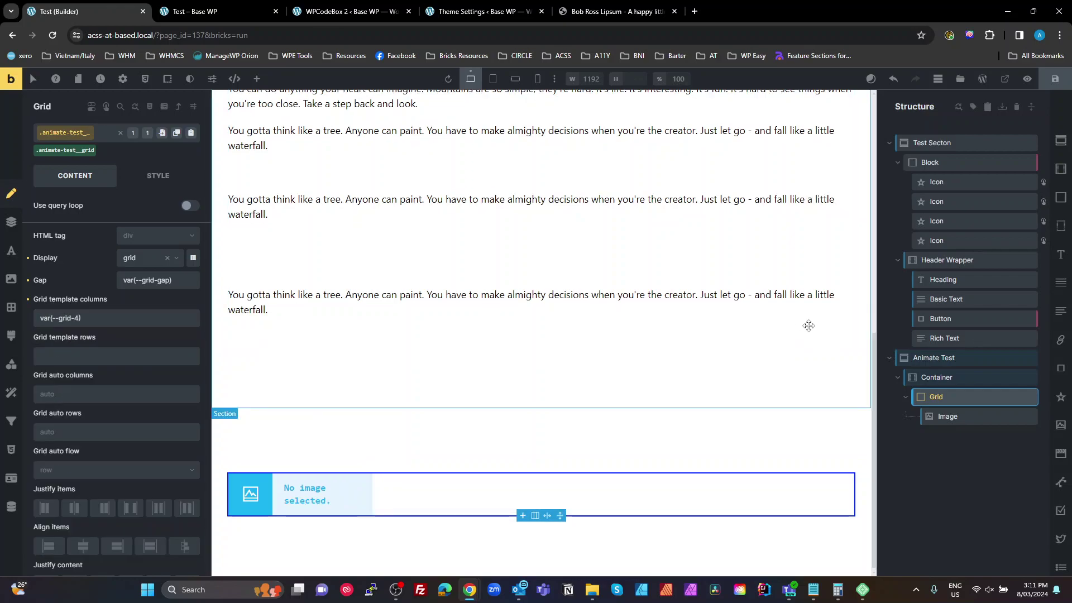
Duplicate the Image element in the Grid block three times to fill the four columns.
{"action": "left_click", "coordinate": [343, 484]}
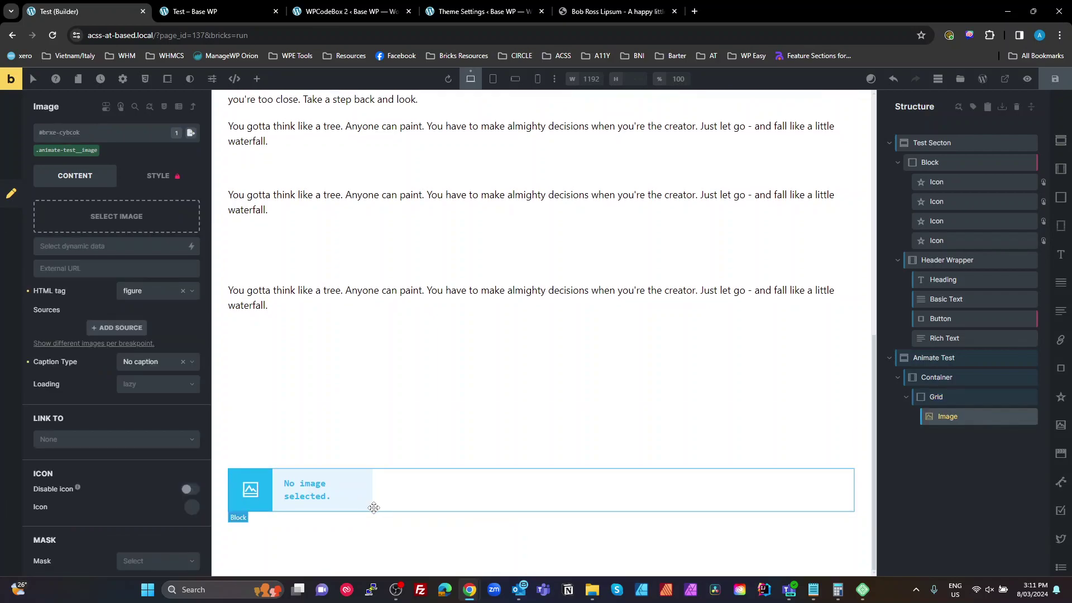
{"action": "left_click", "coordinate": [1021, 417]}
{"action": "left_click", "coordinate": [1021, 417]}
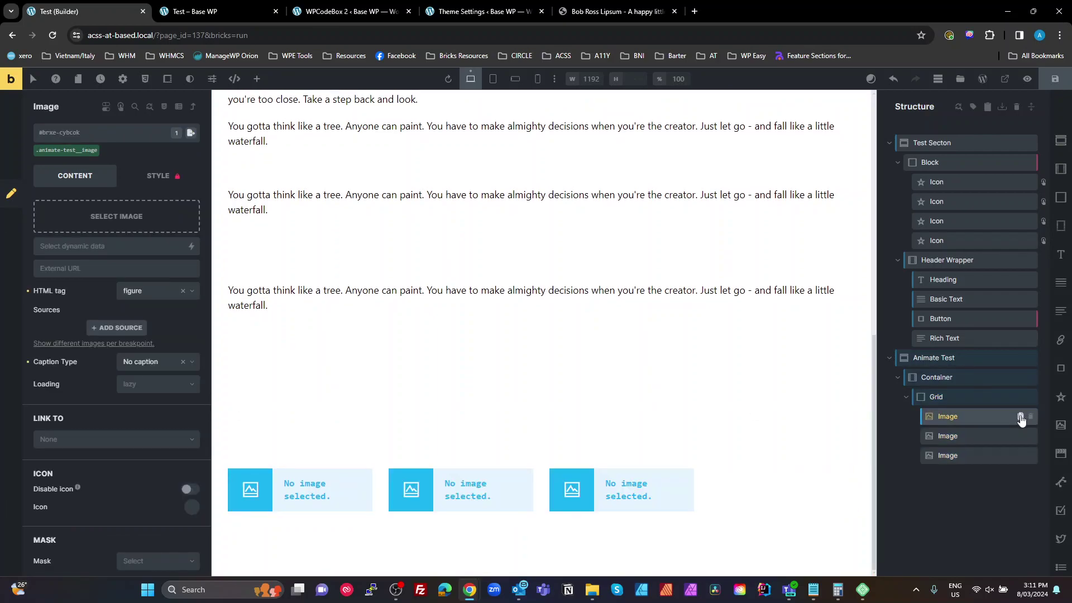
{"action": "left_click", "coordinate": [1021, 417]}
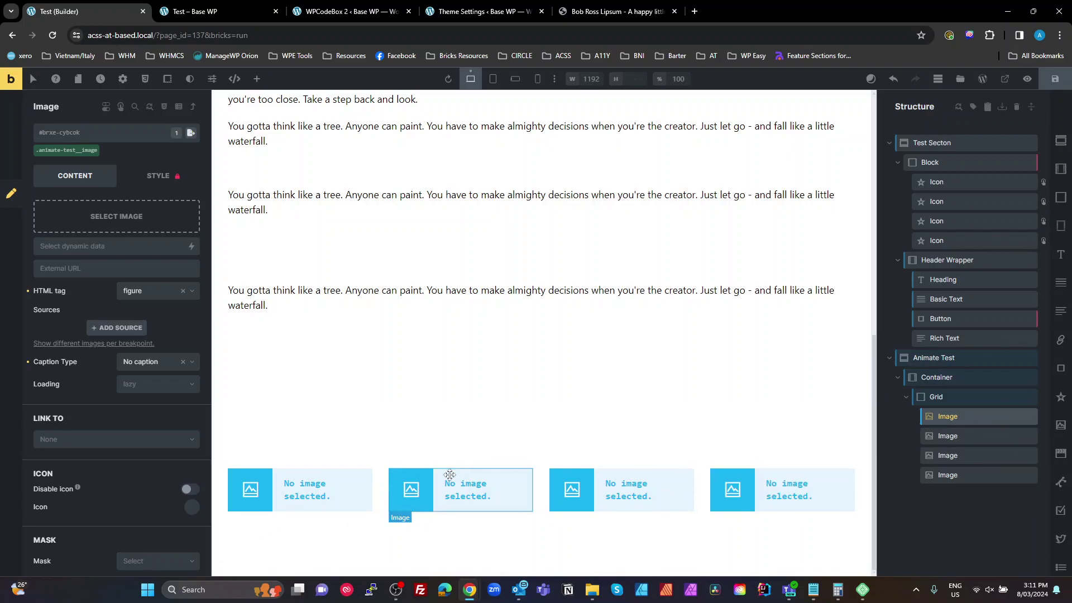
Assign the green parrot picture from the media library to the first Image element in the grid.
{"action": "left_click", "coordinate": [127, 224]}
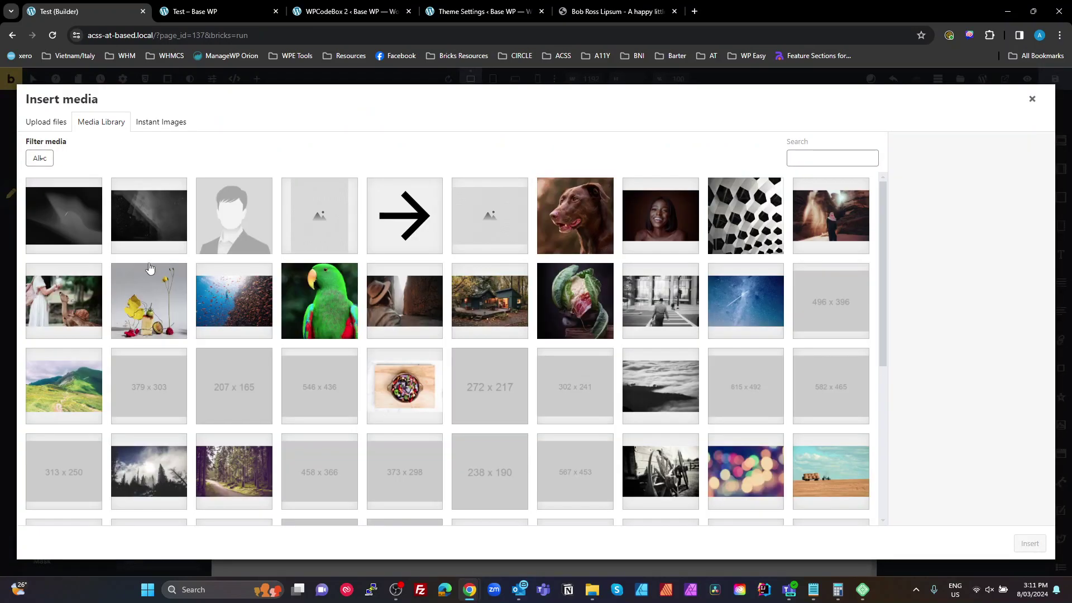
{"action": "left_click", "coordinate": [329, 304]}
{"action": "left_click", "coordinate": [1034, 549]}
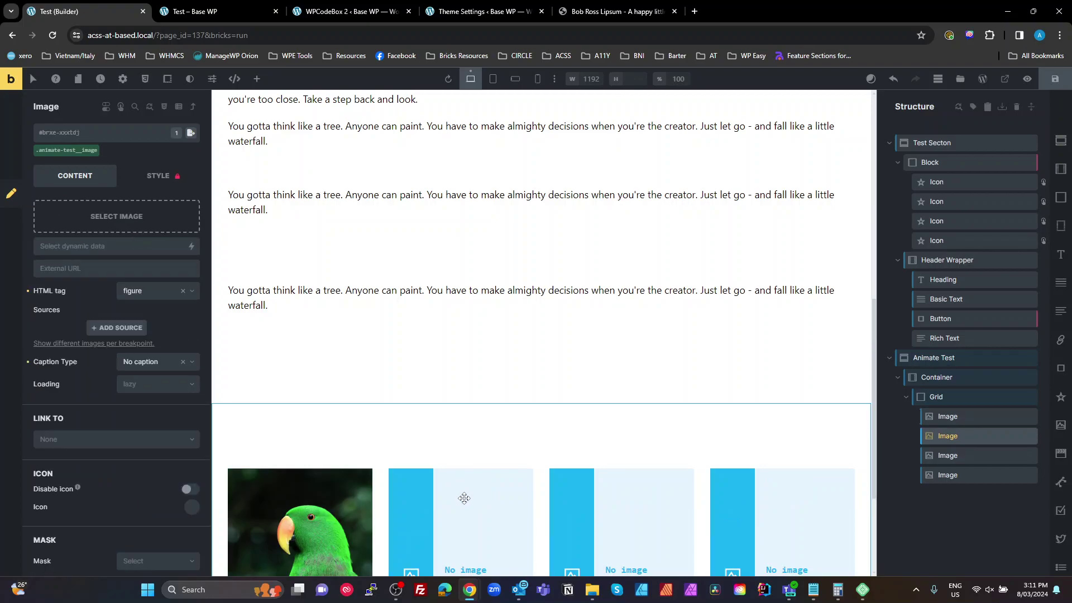
Assign the cauliflower picture from the media library to the second Image element in the grid.
{"action": "left_click", "coordinate": [142, 218]}
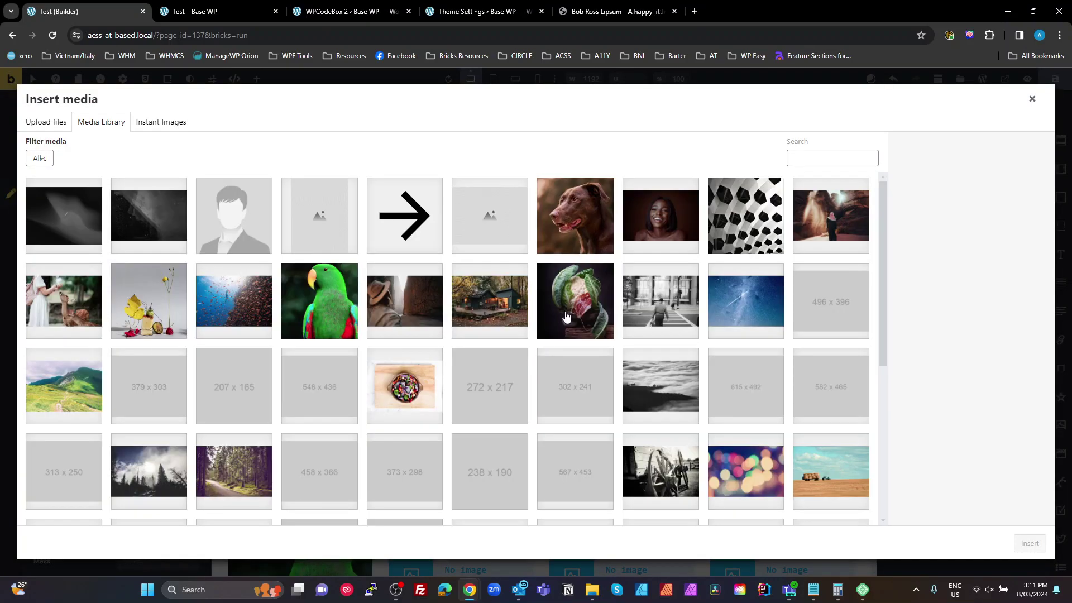
{"action": "left_click", "coordinate": [582, 318]}
{"action": "left_click", "coordinate": [1030, 543]}
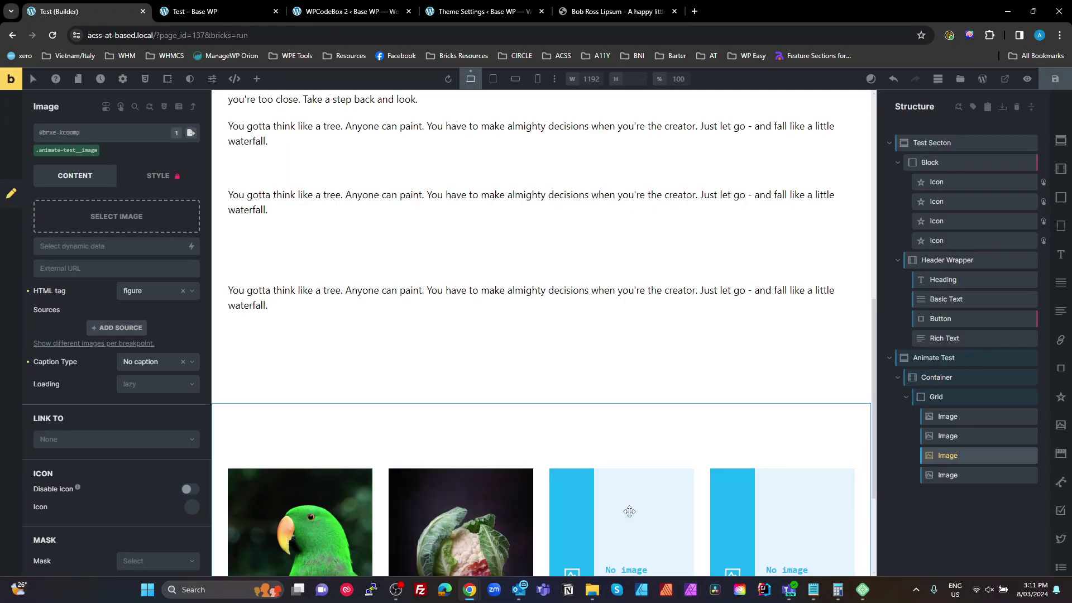
Assign the green mountain landscape picture from the media library to the third Image element in the grid.
{"action": "left_click", "coordinate": [115, 216]}
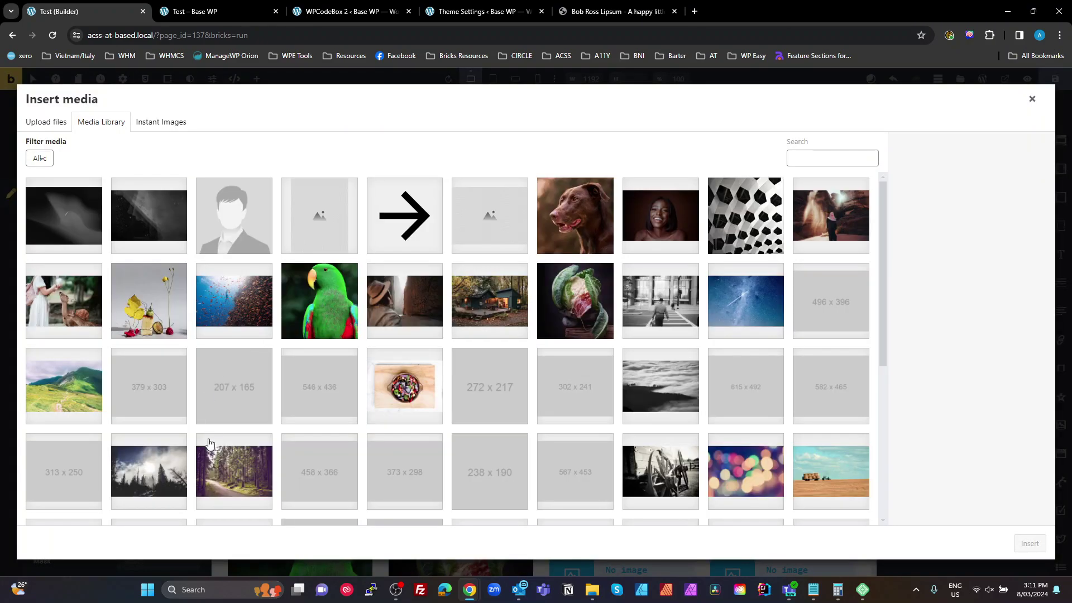
{"action": "left_click", "coordinate": [61, 405]}
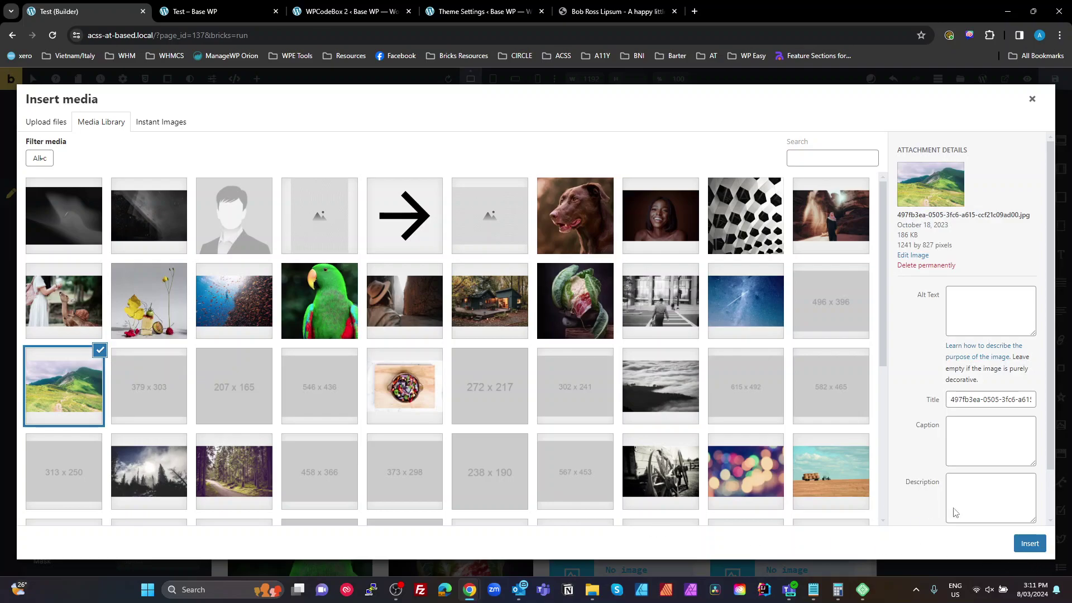
{"action": "left_click", "coordinate": [1032, 544]}
Assign the picture of the cabin in the woods from the media library to the fourth Image element in the grid.
{"action": "left_click", "coordinate": [771, 520]}
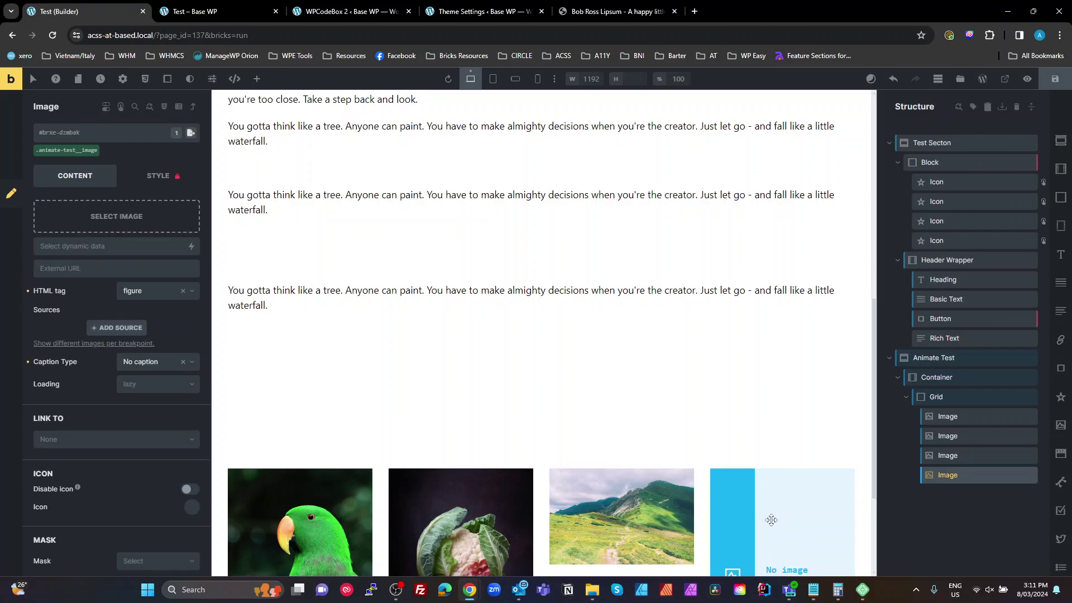
{"action": "left_click", "coordinate": [125, 223]}
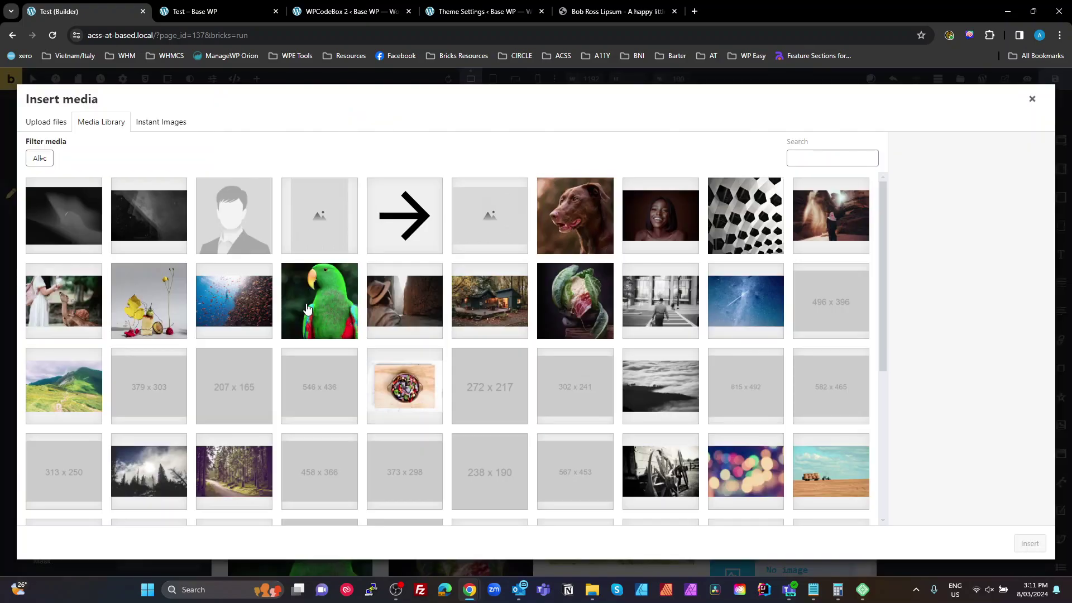
{"action": "left_click", "coordinate": [469, 305]}
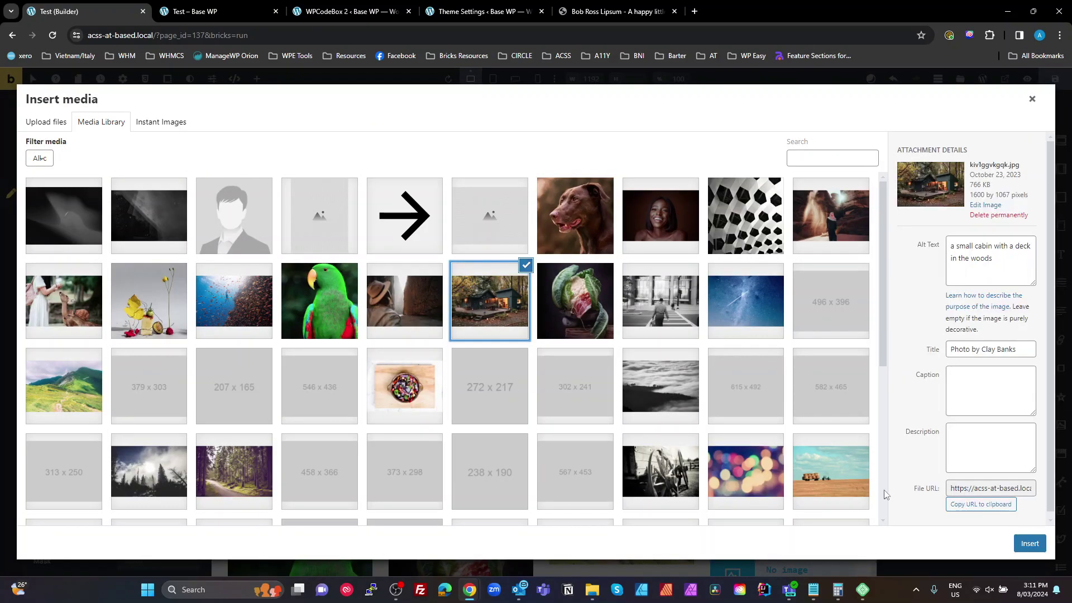
{"action": "left_click", "coordinate": [1026, 544]}
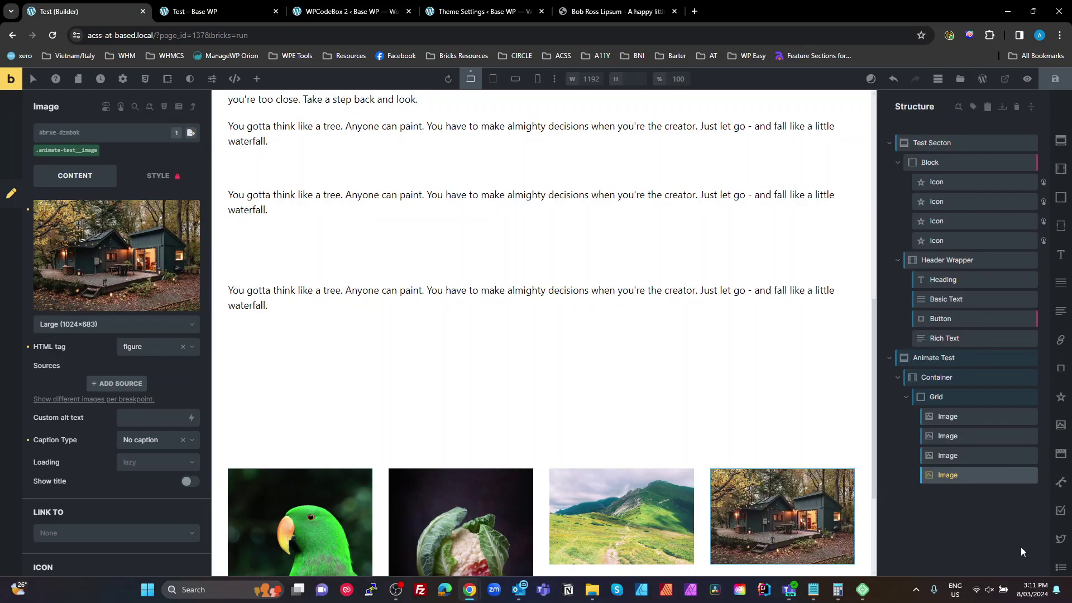
Set the aspect ratio to 1 and the object fit to Cover on the .animate-test__image class for all four grid images.
{"action": "scroll", "coordinate": [712, 470], "scroll_direction": "down", "scroll_amount": 3}
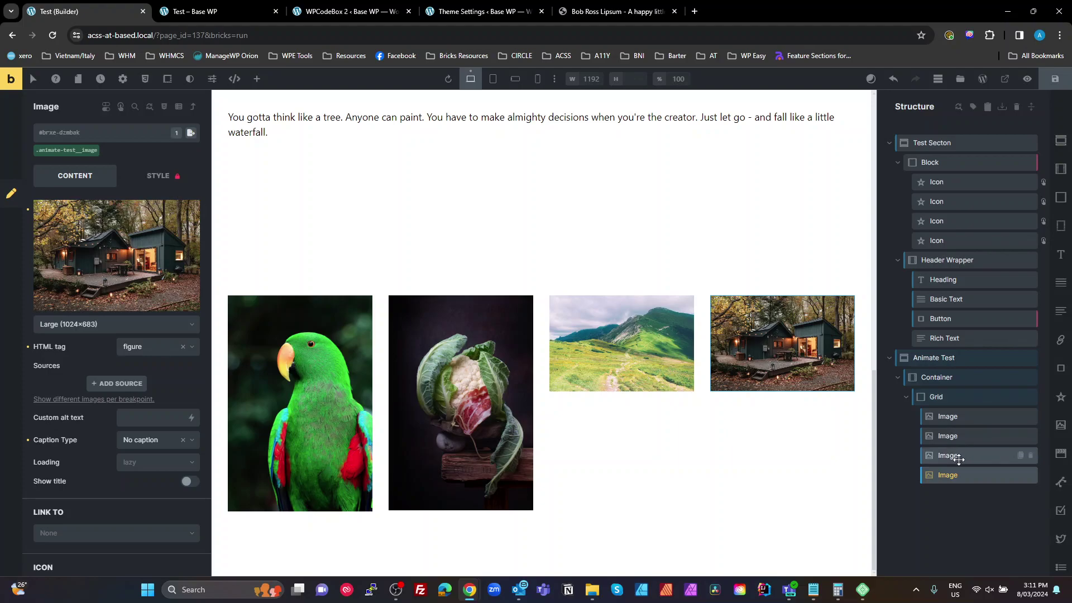
{"action": "left_click", "coordinate": [951, 419], "text": "shift"}
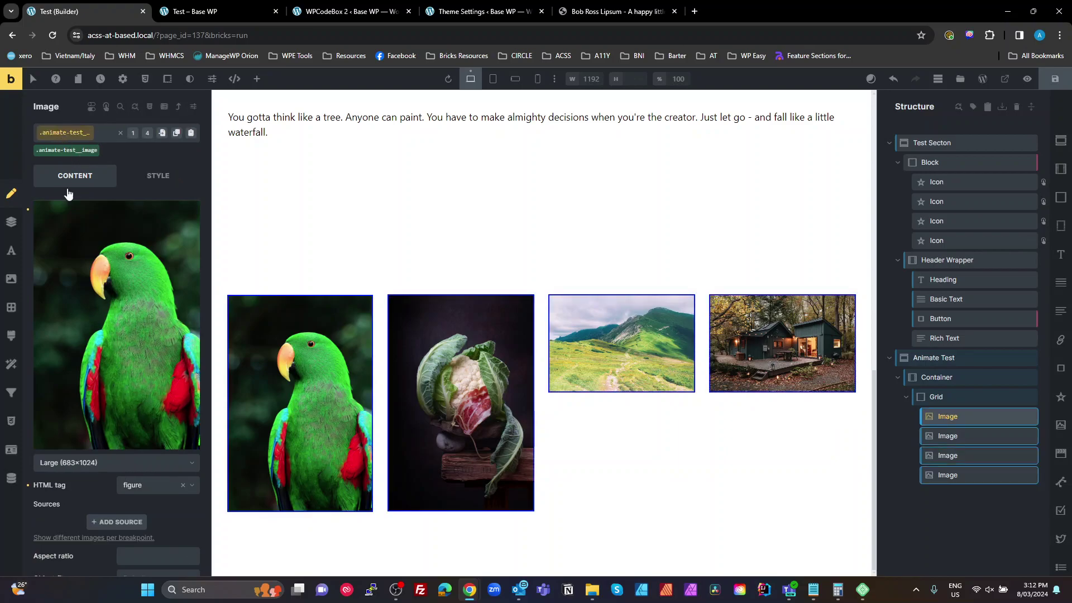
{"action": "scroll", "coordinate": [153, 475], "scroll_direction": "down", "scroll_amount": 2}
{"action": "left_click", "coordinate": [135, 451]}
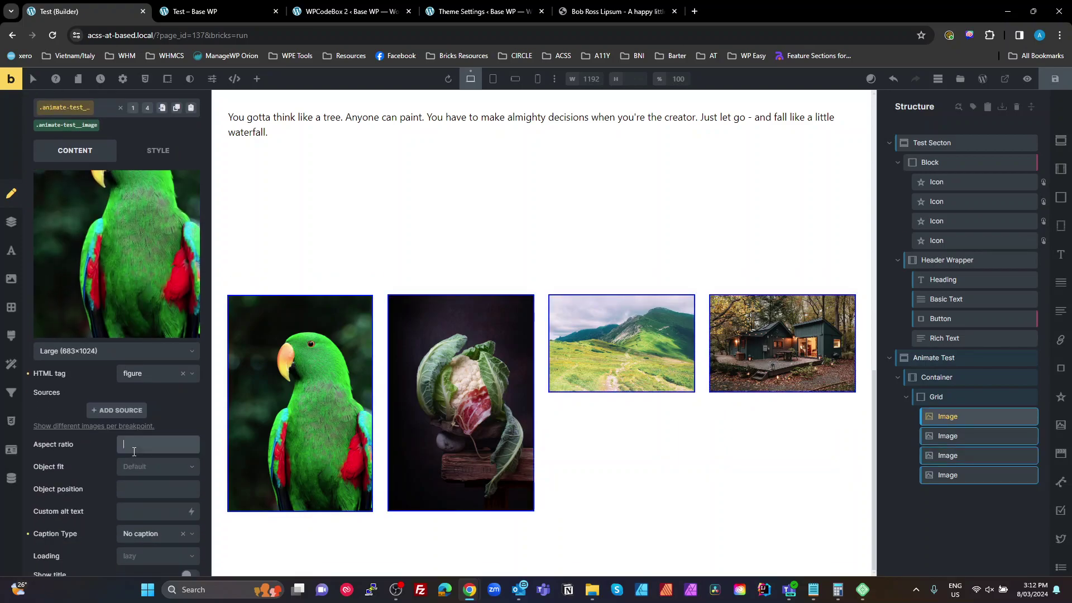
{"action": "type", "text": "1"}
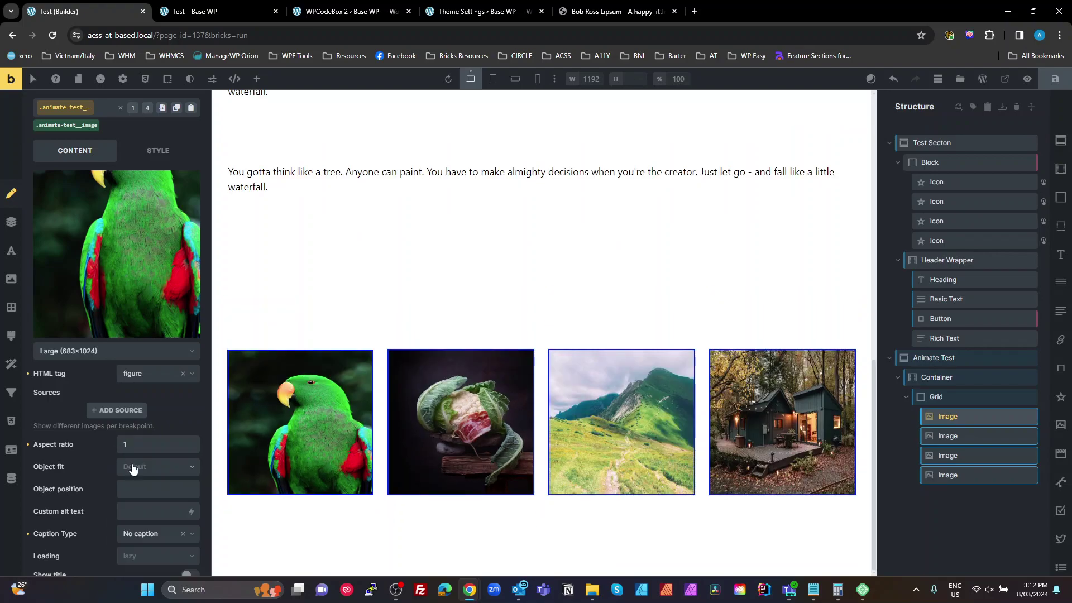
{"action": "left_click", "coordinate": [136, 468]}
{"action": "left_click", "coordinate": [156, 503]}
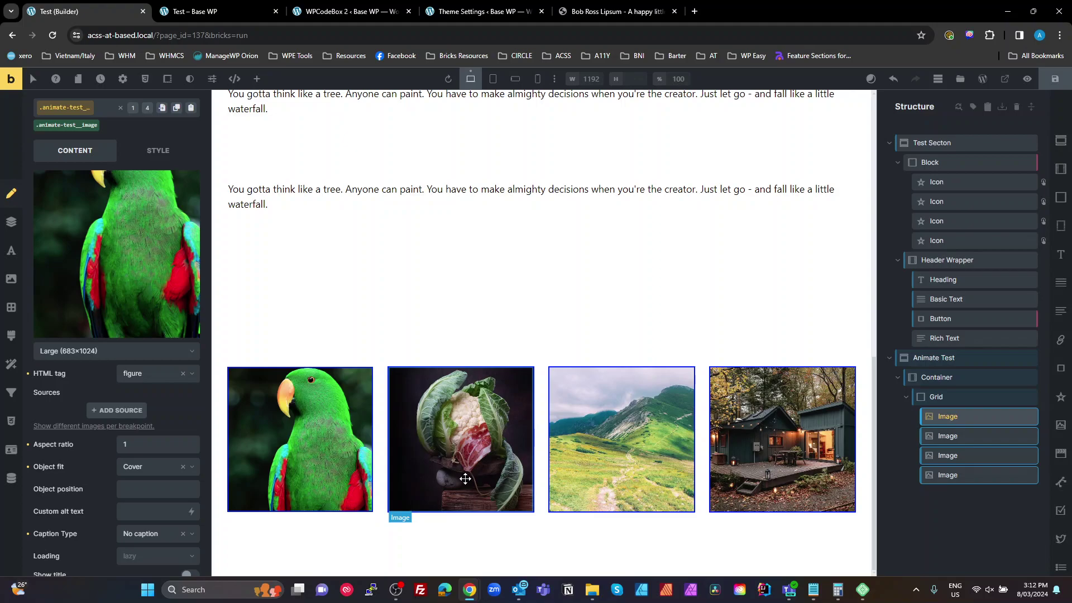
{"action": "key", "text": "Escape"}
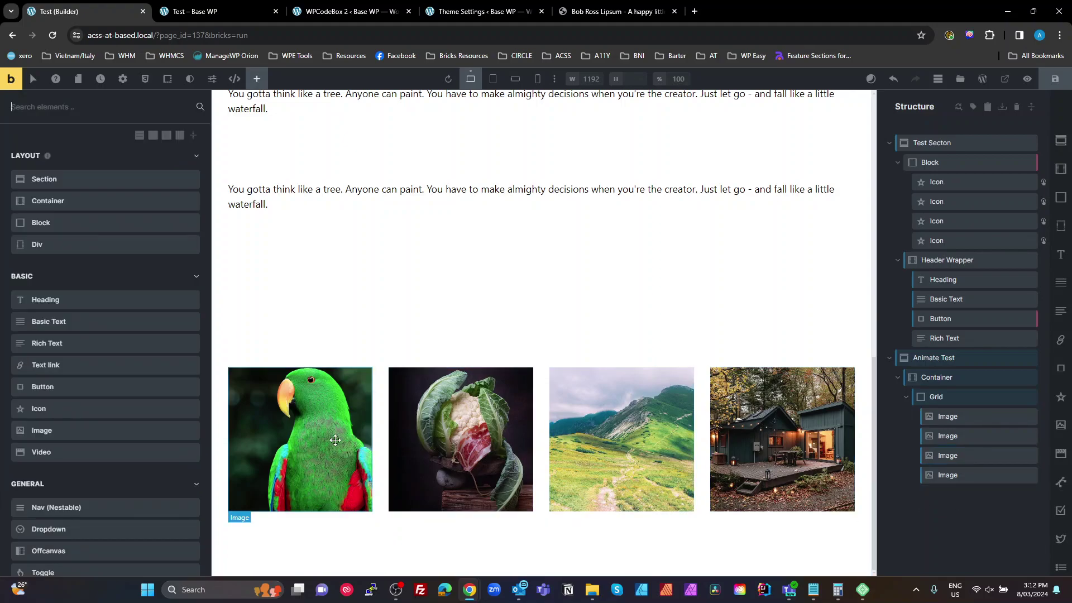
Copy the Enter viewport interaction from the up-arrow icon and paste it onto the parrot image in the grid.
{"action": "scroll", "coordinate": [499, 366], "scroll_direction": "up", "scroll_amount": 5}
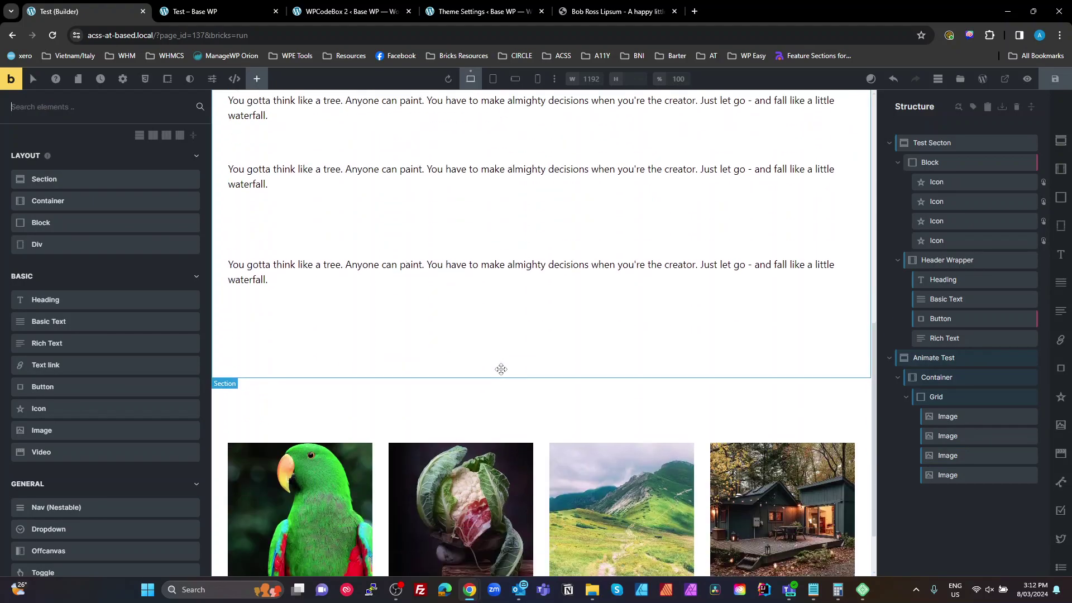
{"action": "scroll", "coordinate": [501, 368], "scroll_direction": "down", "scroll_amount": 4}
{"action": "scroll", "coordinate": [501, 369], "scroll_direction": "up", "scroll_amount": 4}
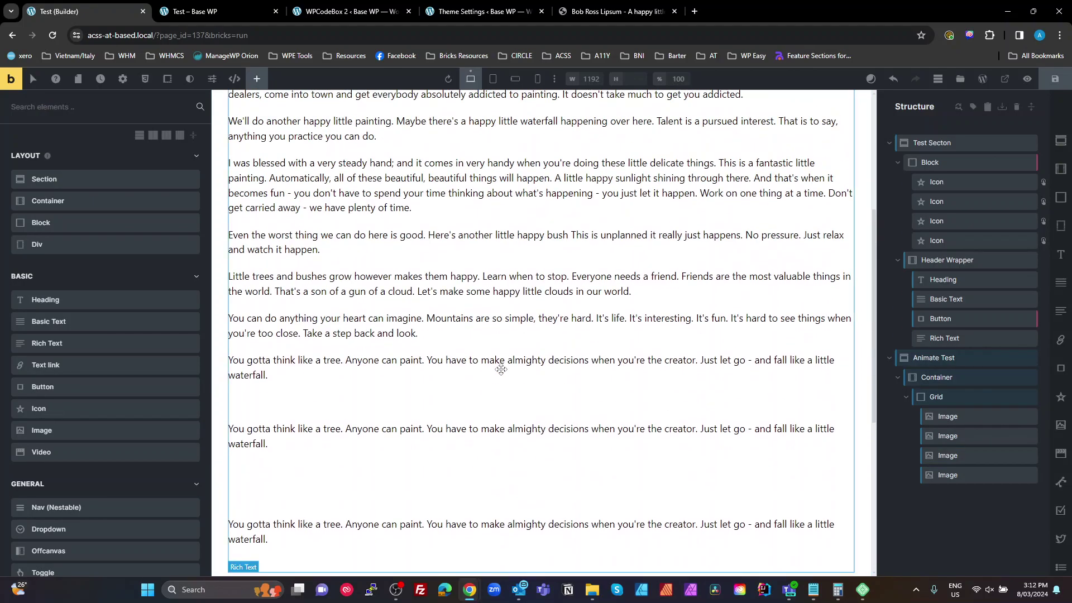
{"action": "scroll", "coordinate": [501, 369], "scroll_direction": "down", "scroll_amount": 4}
{"action": "scroll", "coordinate": [501, 369], "scroll_direction": "up", "scroll_amount": 10}
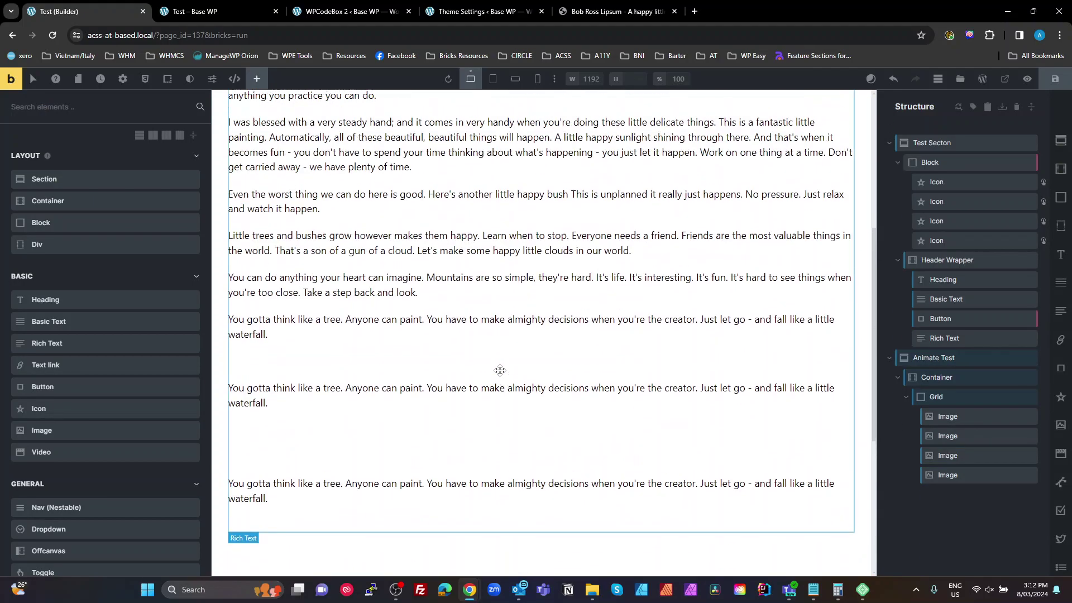
{"action": "left_click", "coordinate": [469, 140]}
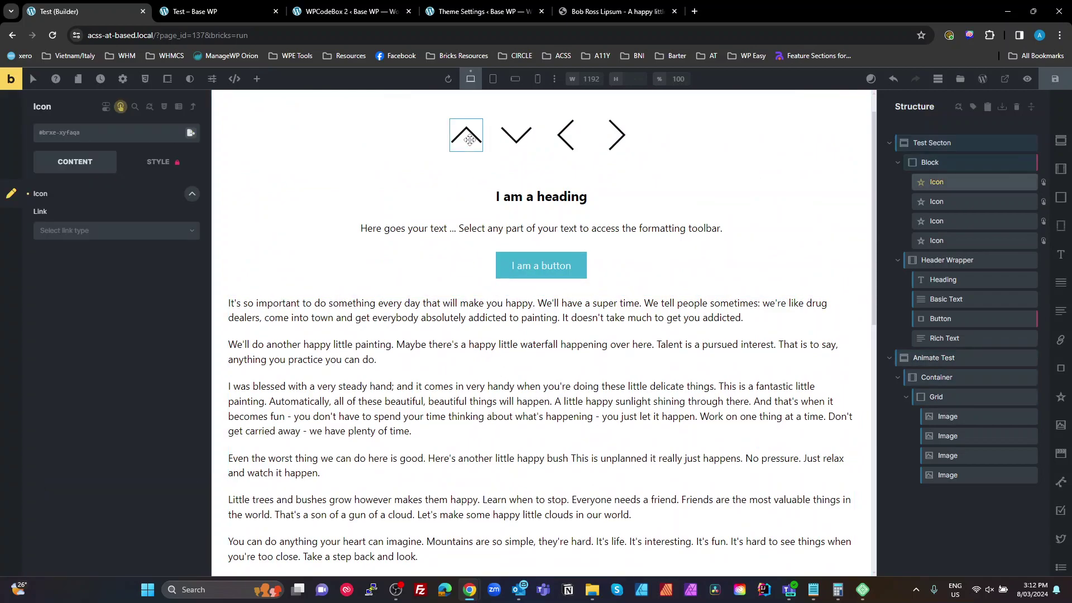
{"action": "left_click", "coordinate": [1043, 183]}
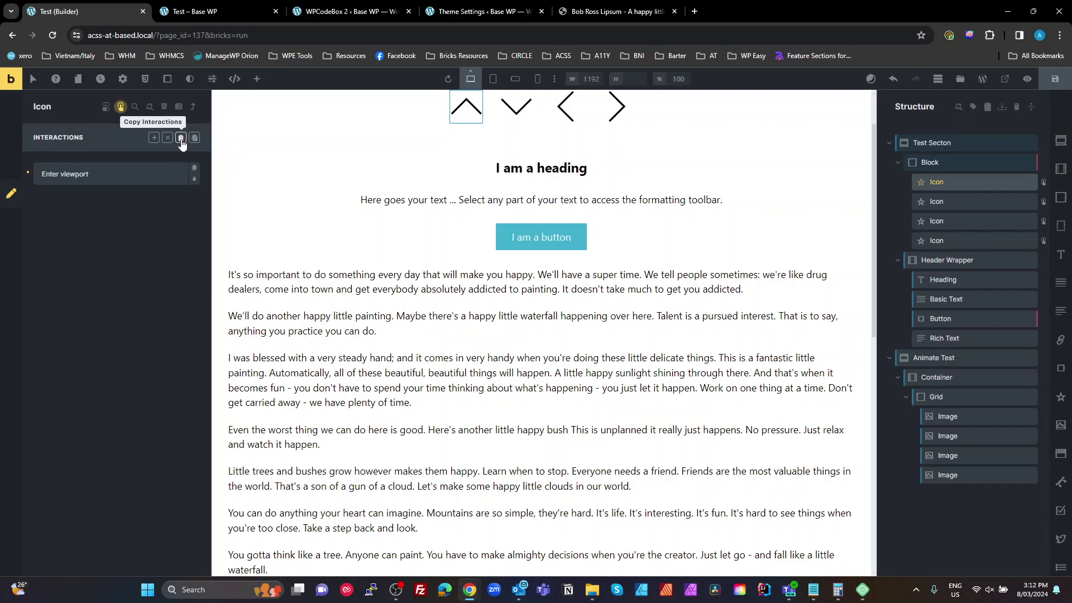
{"action": "left_click", "coordinate": [181, 139]}
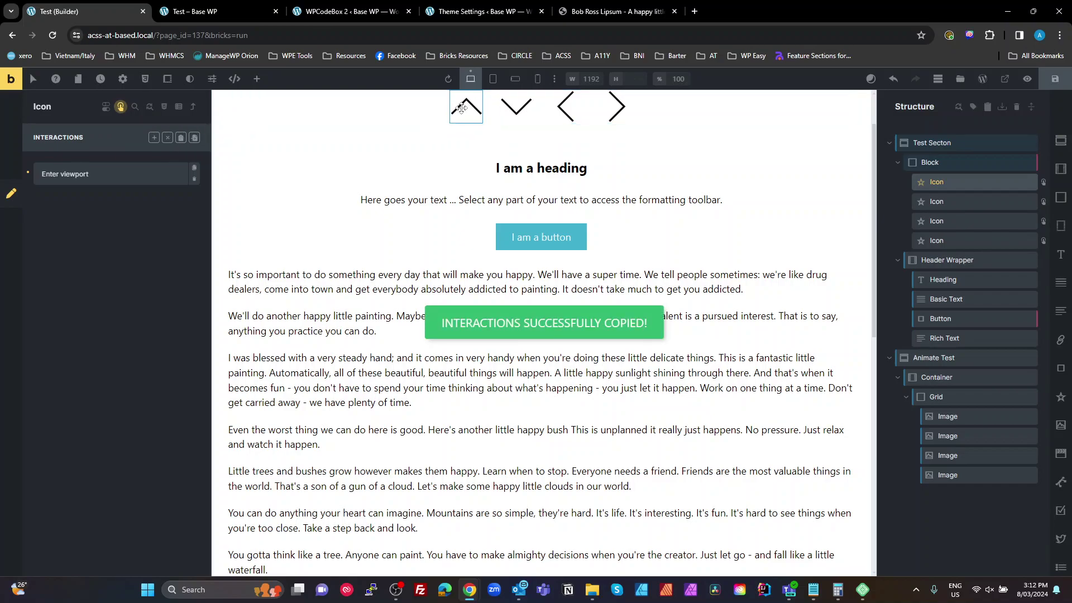
{"action": "scroll", "coordinate": [554, 403], "scroll_direction": "down", "scroll_amount": 6}
{"action": "scroll", "coordinate": [554, 402], "scroll_direction": "down", "scroll_amount": 2}
{"action": "left_click", "coordinate": [302, 503]}
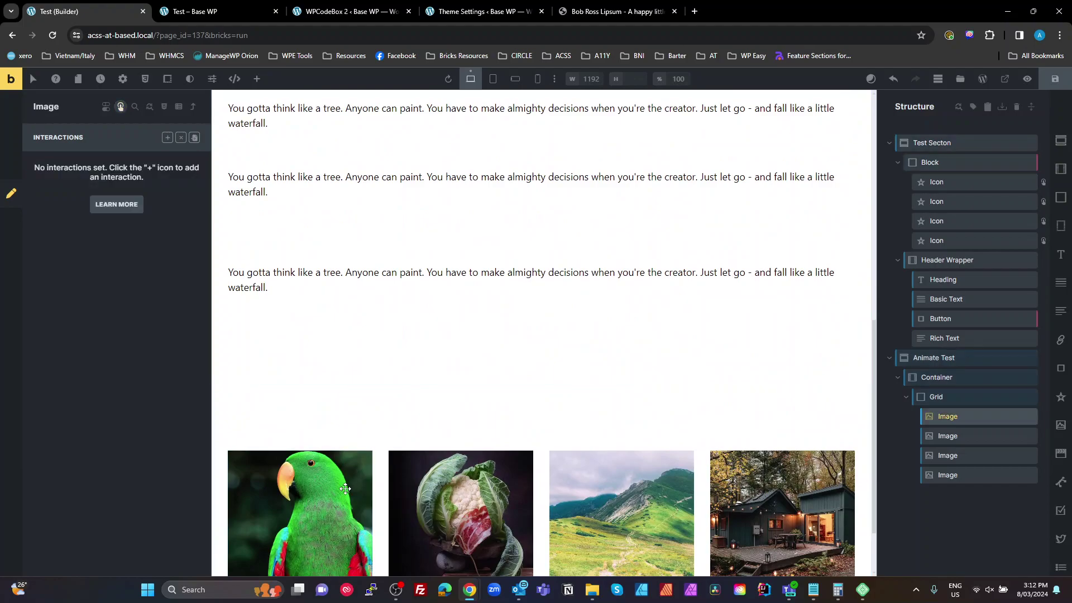
{"action": "left_click", "coordinate": [193, 135]}
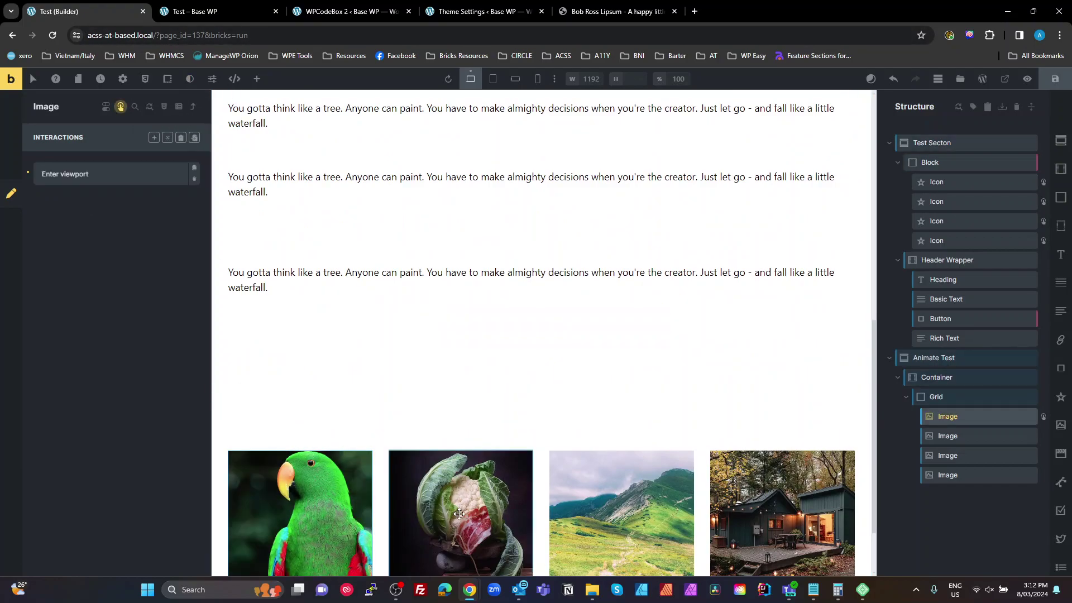
Copy the Enter viewport interaction from the down-arrow icon and paste it onto the cauliflower image in the grid.
{"action": "scroll", "coordinate": [447, 239], "scroll_direction": "up", "scroll_amount": 6}
{"action": "scroll", "coordinate": [492, 146], "scroll_direction": "up", "scroll_amount": 3}
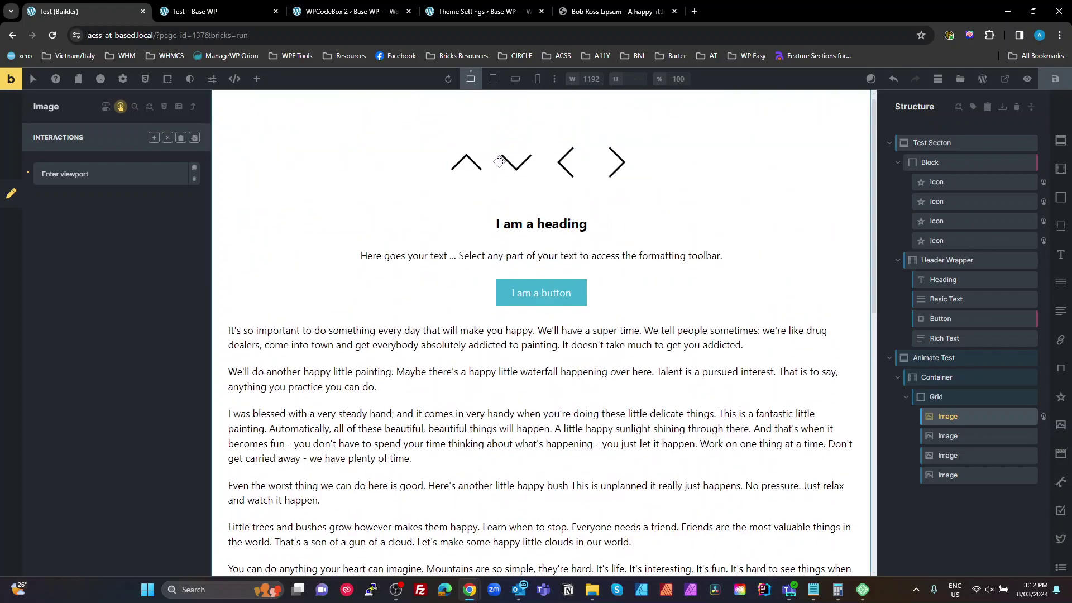
{"action": "left_click", "coordinate": [529, 177]}
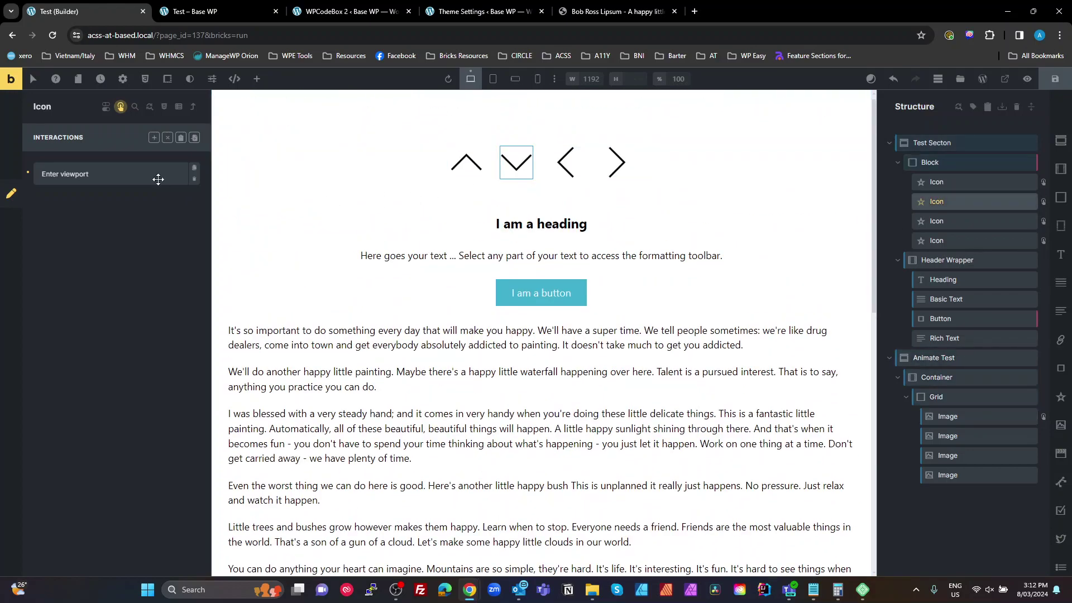
{"action": "left_click", "coordinate": [180, 138]}
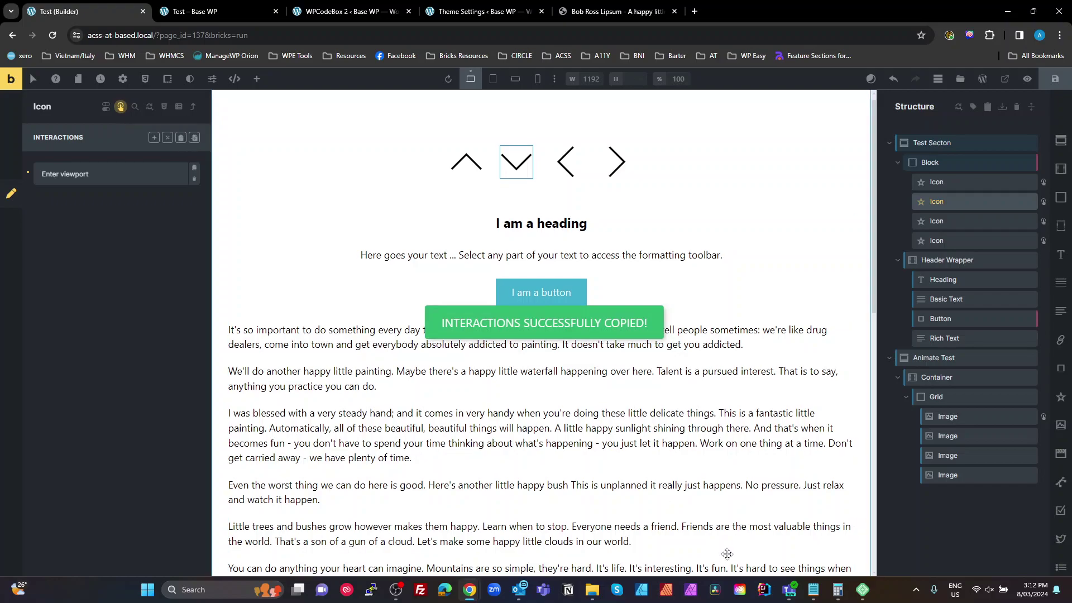
{"action": "scroll", "coordinate": [562, 481], "scroll_direction": "down", "scroll_amount": 10}
{"action": "left_click", "coordinate": [562, 482]}
{"action": "left_click", "coordinate": [500, 443]}
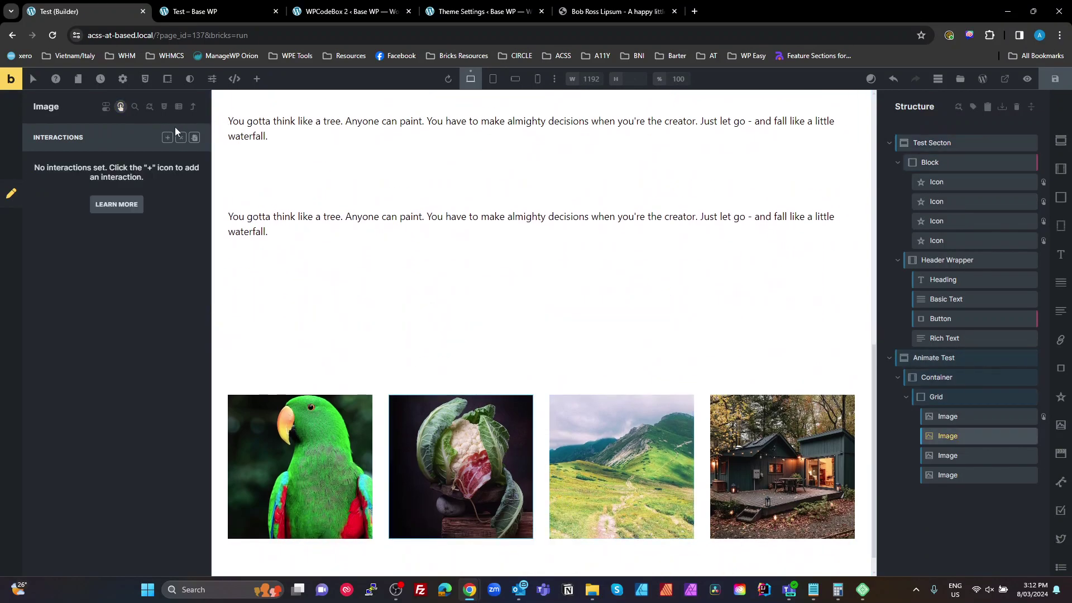
{"action": "left_click", "coordinate": [195, 137]}
Copy the Enter viewport interaction from the left-arrow icon and paste it onto the mountain landscape image in the grid.
{"action": "scroll", "coordinate": [581, 196], "scroll_direction": "up", "scroll_amount": 10}
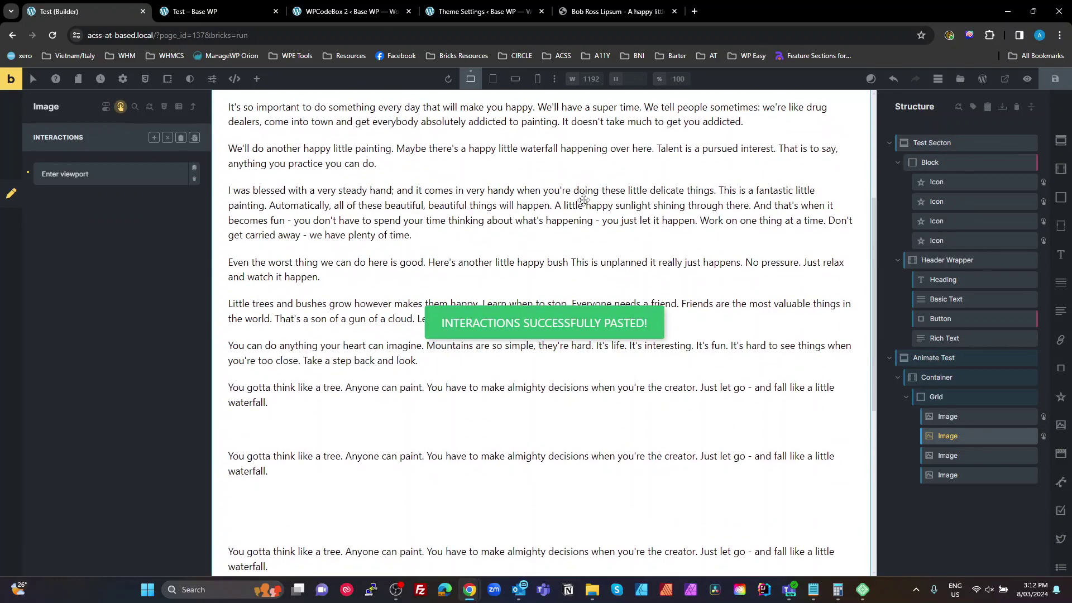
{"action": "left_click", "coordinate": [578, 189]}
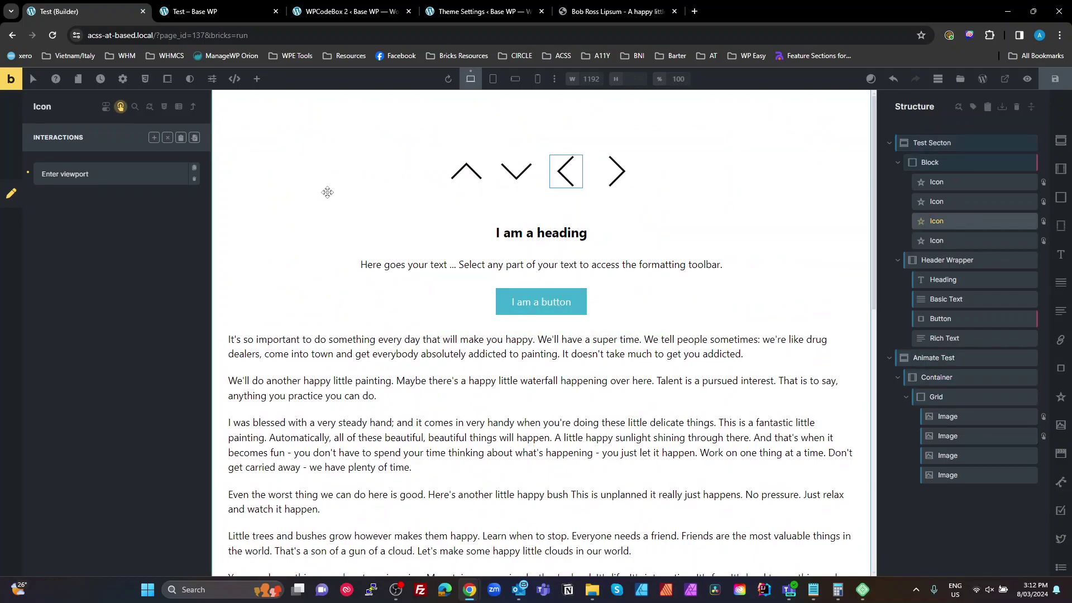
{"action": "left_click", "coordinate": [180, 138]}
{"action": "scroll", "coordinate": [670, 455], "scroll_direction": "down", "scroll_amount": 15}
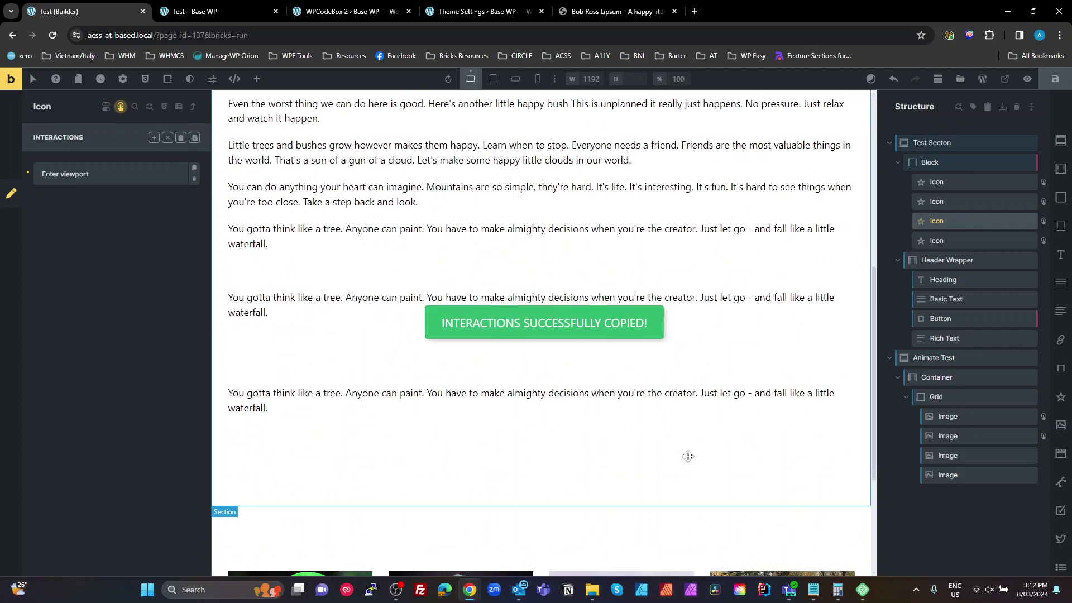
{"action": "left_click", "coordinate": [663, 454]}
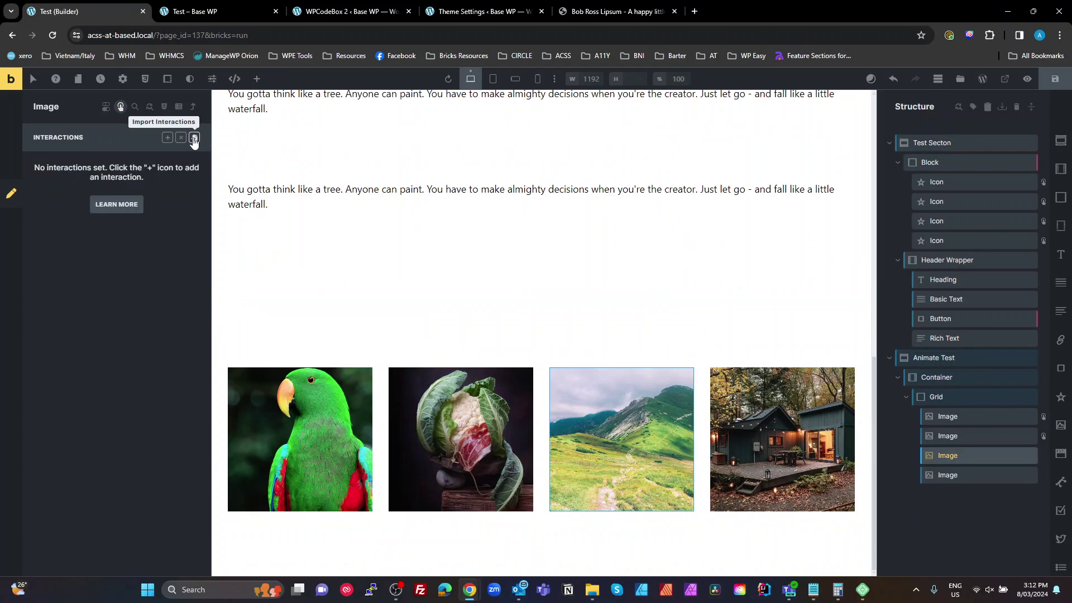
{"action": "left_click", "coordinate": [194, 137]}
Copy the Enter viewport interaction from the right-arrow icon and paste it onto the cabin image in the grid.
{"action": "scroll", "coordinate": [661, 186], "scroll_direction": "up", "scroll_amount": 5}
{"action": "scroll", "coordinate": [662, 186], "scroll_direction": "up", "scroll_amount": 5}
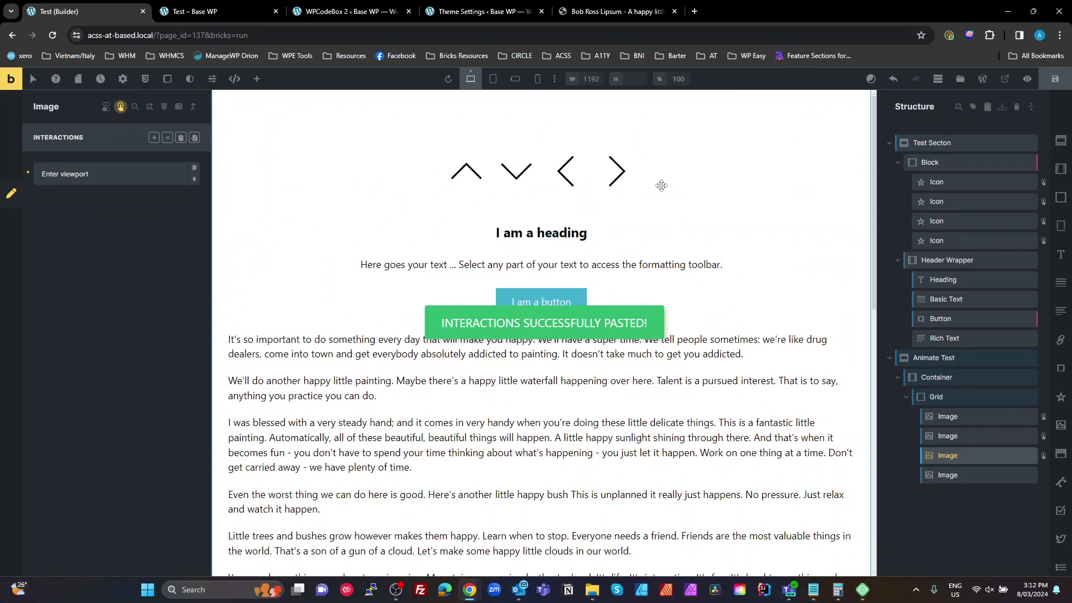
{"action": "left_click", "coordinate": [617, 172]}
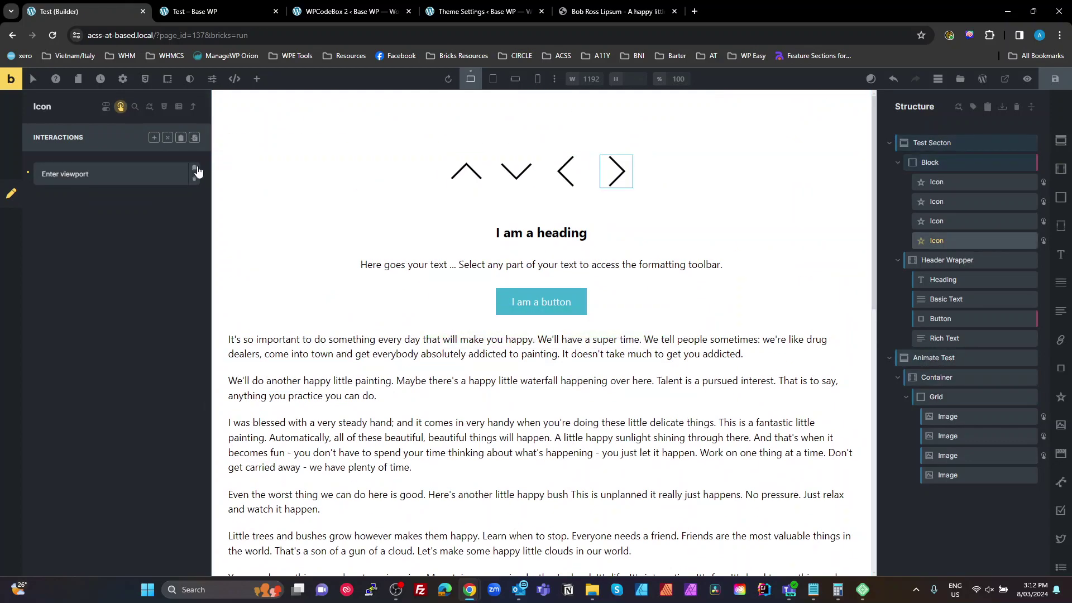
{"action": "left_click", "coordinate": [195, 137]}
{"action": "scroll", "coordinate": [748, 455], "scroll_direction": "down", "scroll_amount": 10}
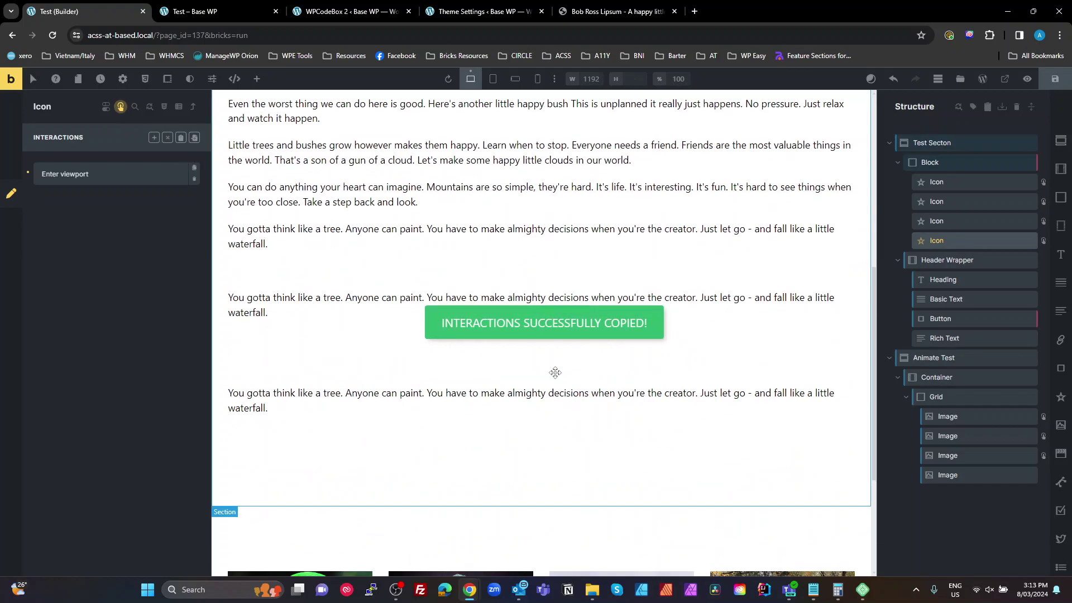
{"action": "left_click", "coordinate": [748, 456]}
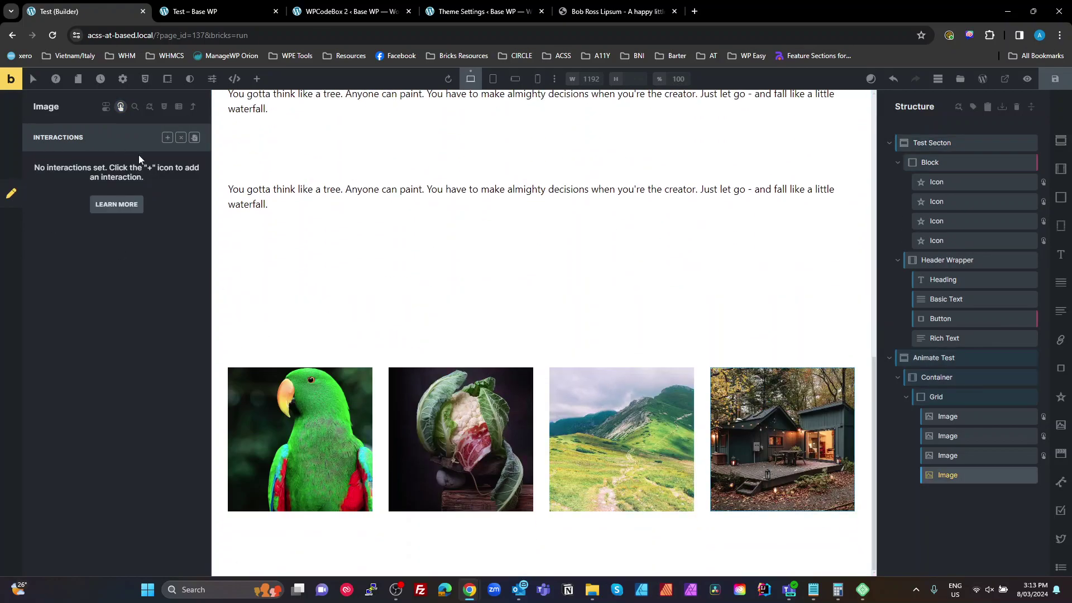
{"action": "left_click", "coordinate": [194, 137]}
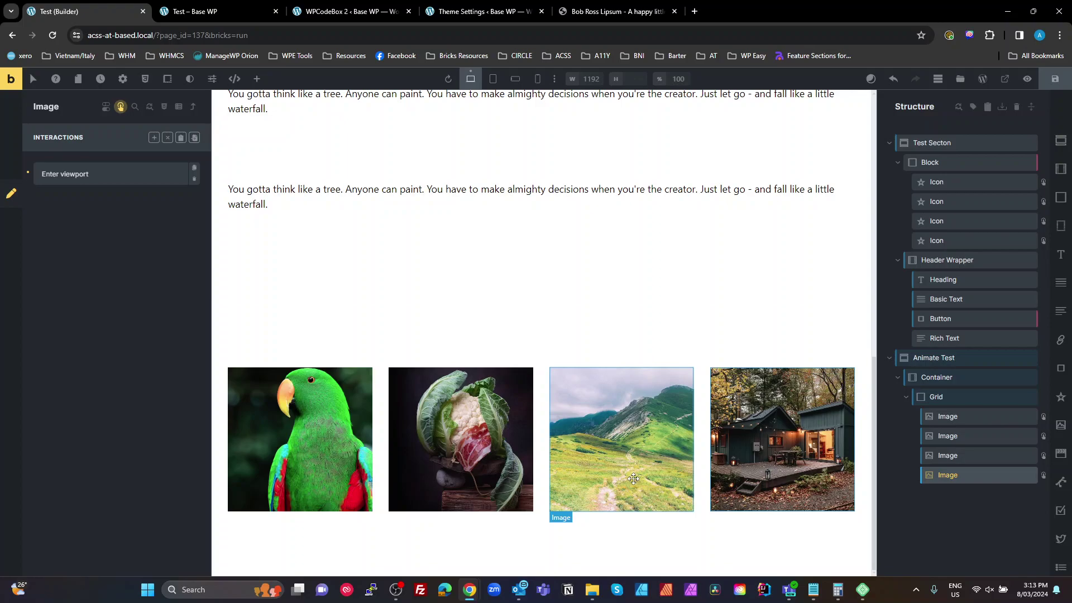
{"action": "scroll", "coordinate": [633, 478], "scroll_direction": "up", "scroll_amount": 15}
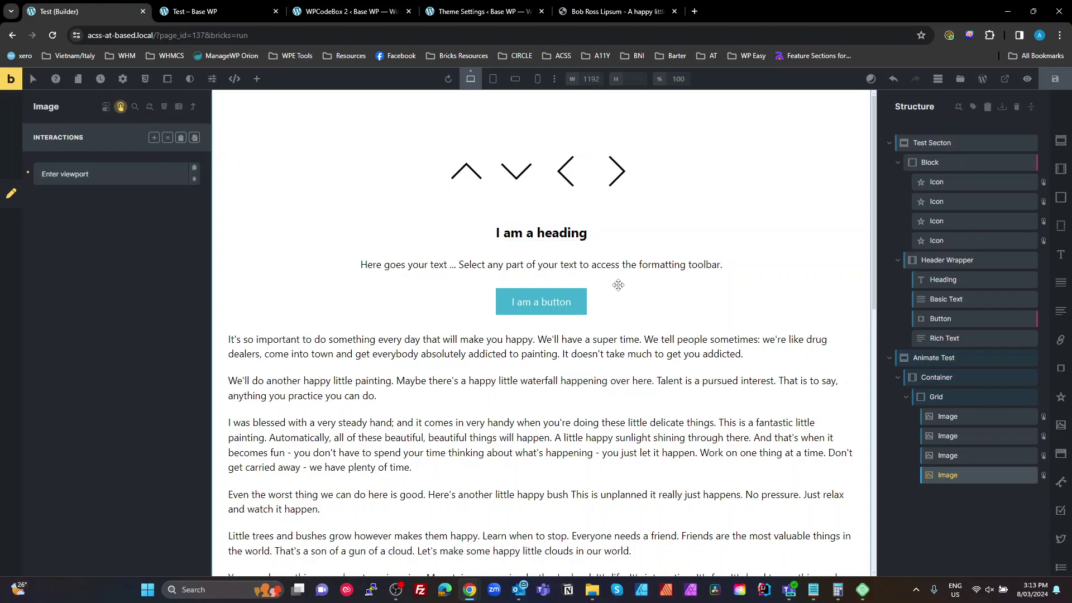
{"action": "scroll", "coordinate": [620, 285], "scroll_direction": "down", "scroll_amount": 5}
{"action": "scroll", "coordinate": [622, 288], "scroll_direction": "down", "scroll_amount": 5}
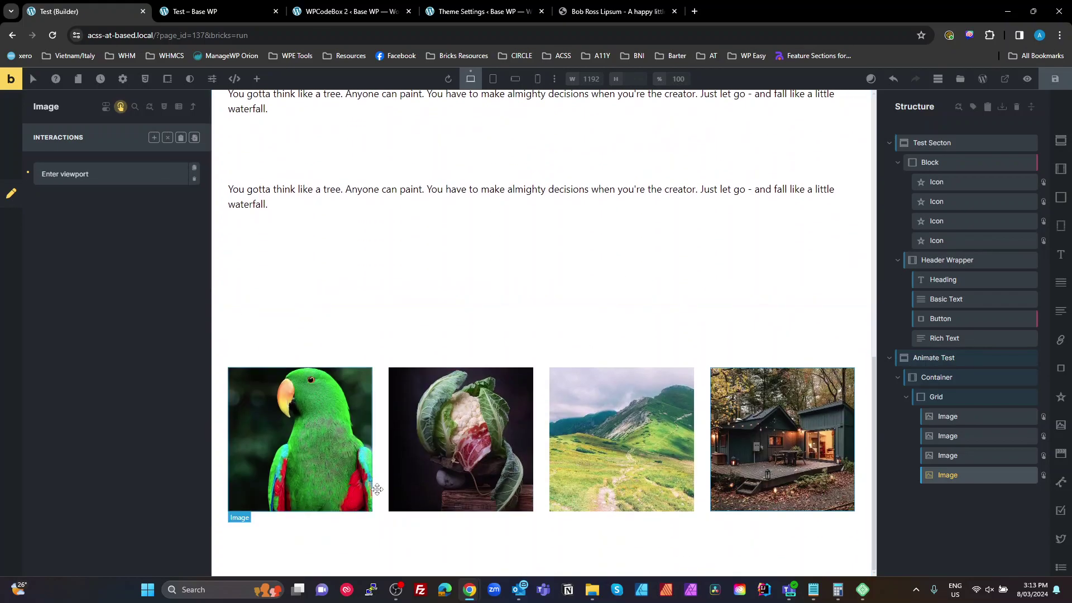
Add the section--alt class to the Animate Test section.
{"action": "left_click", "coordinate": [599, 323]}
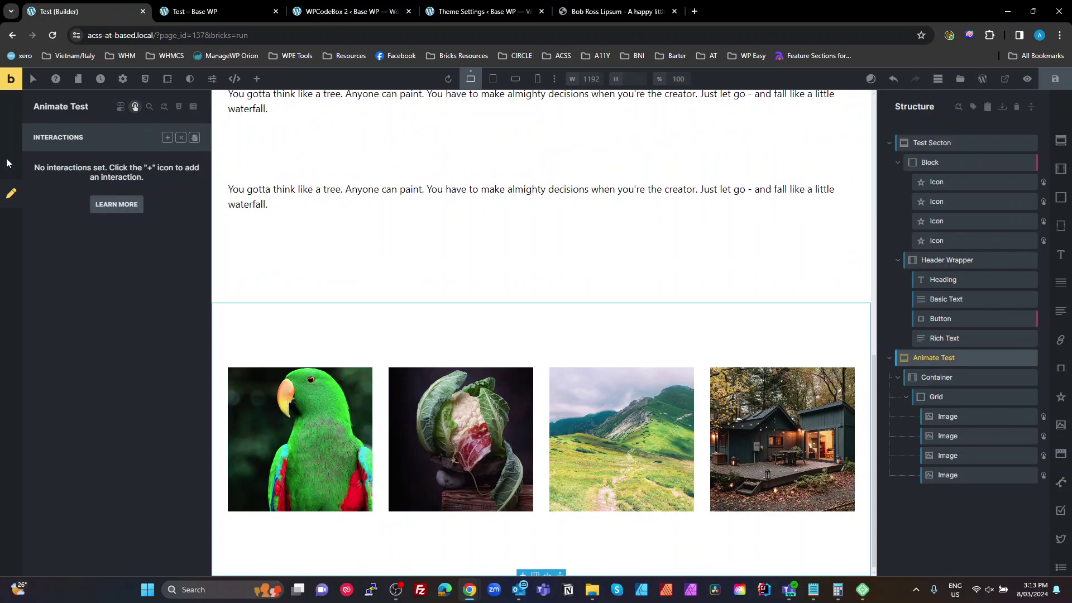
{"action": "left_click", "coordinate": [955, 364]}
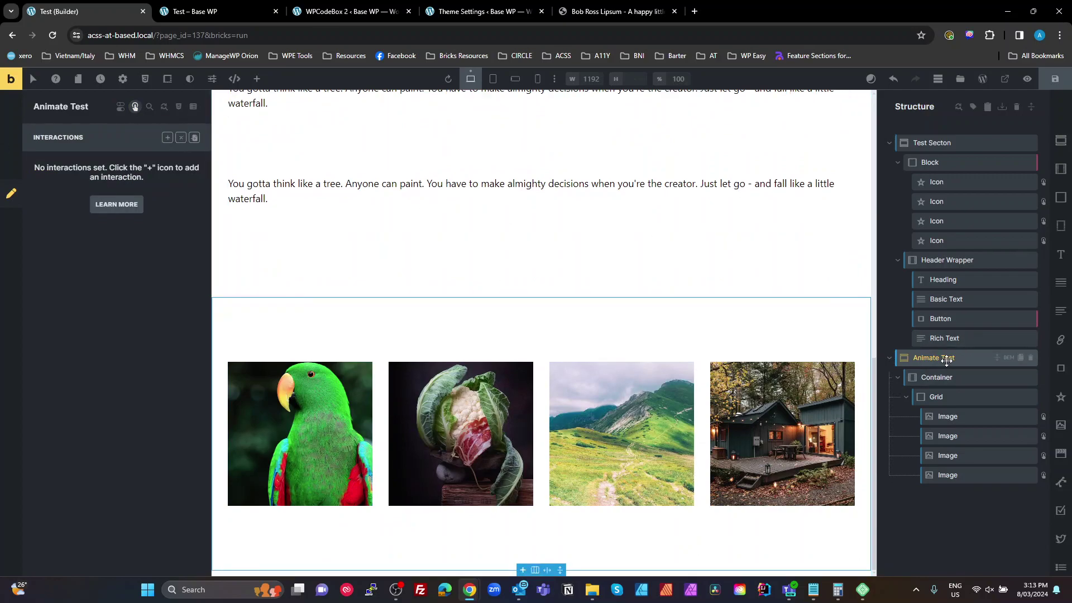
{"action": "left_click", "coordinate": [182, 136]}
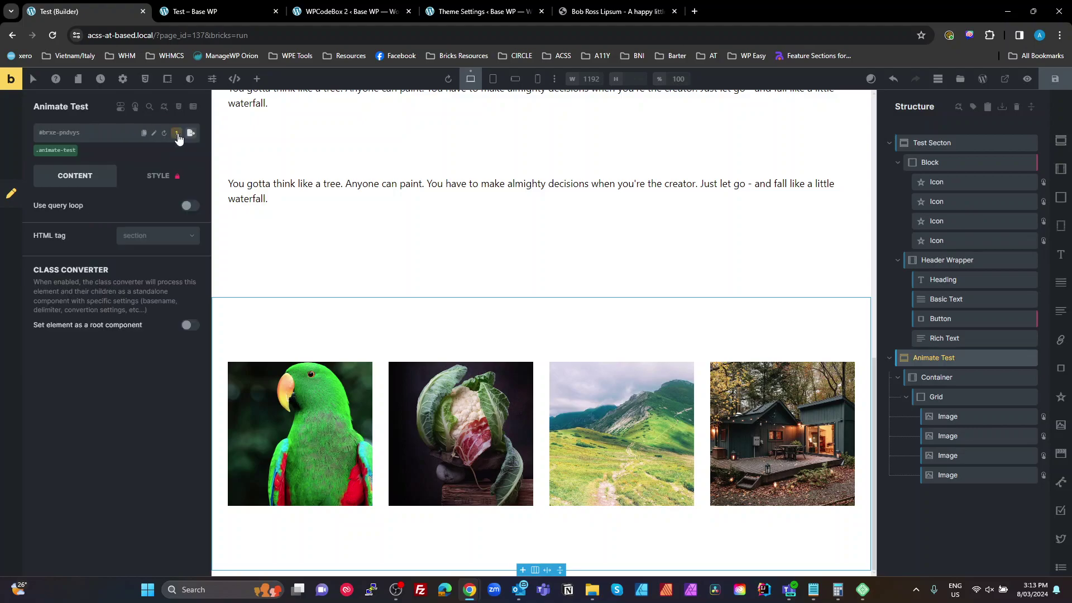
{"action": "left_click", "coordinate": [103, 133]}
{"action": "type", "text": "section"}
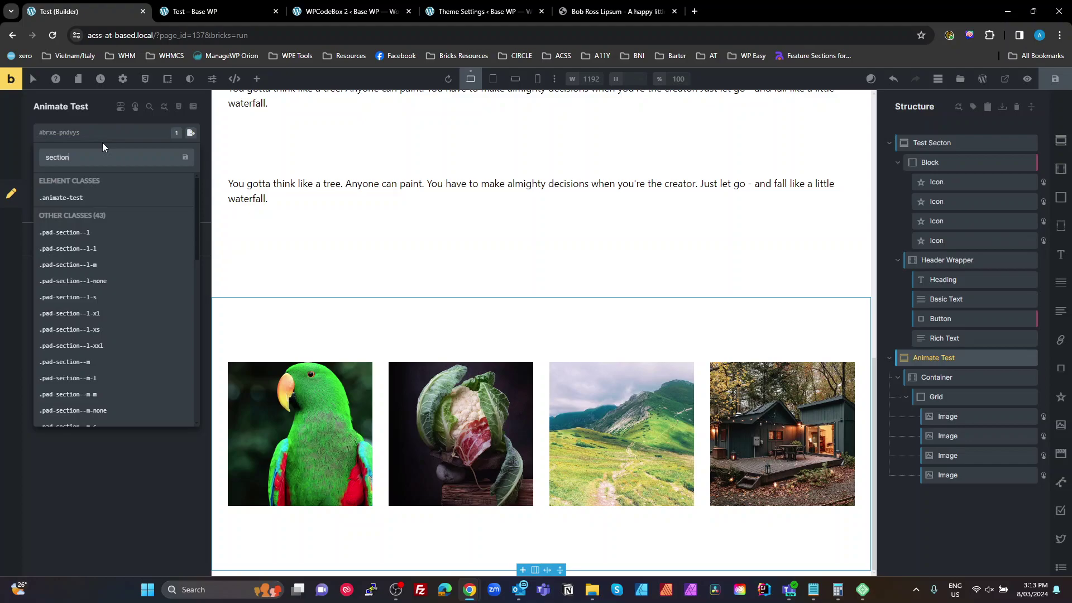
{"action": "type", "text": "--alt"}
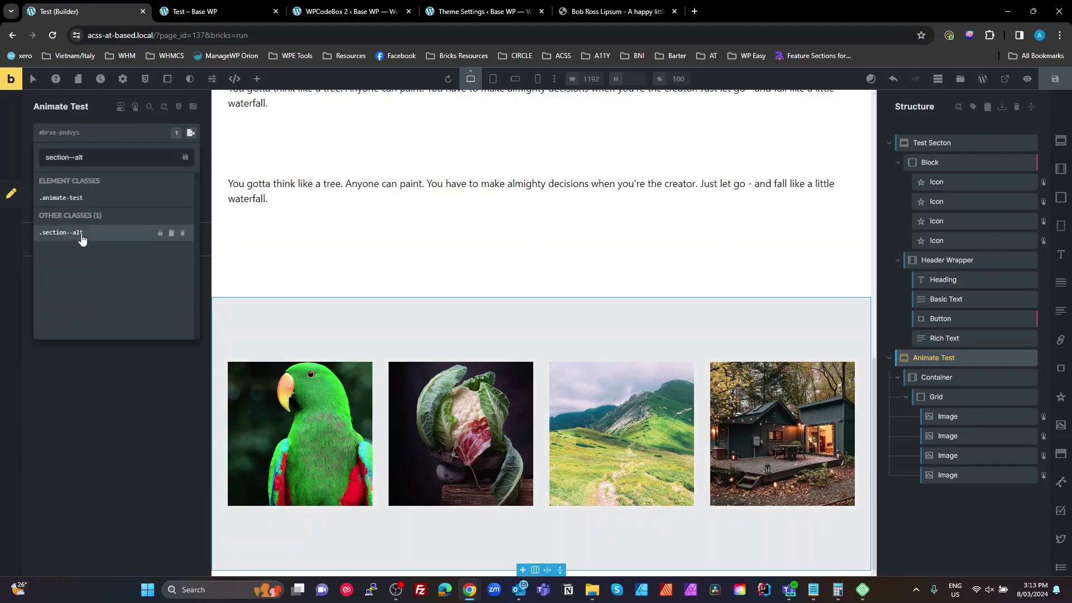
{"action": "key", "text": "Return"}
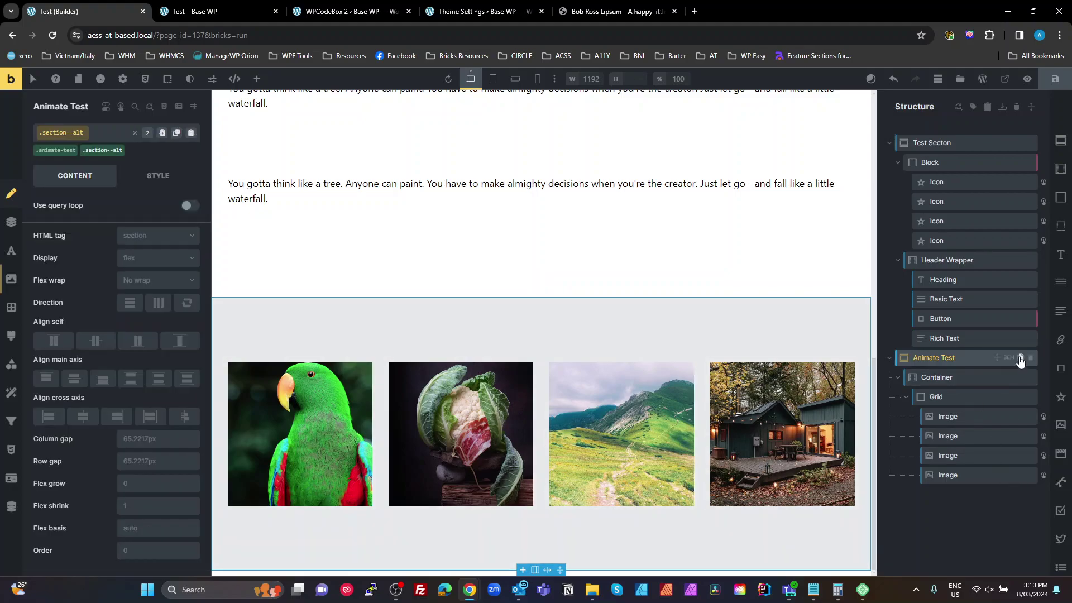
Duplicate the Animate Test section and remove the section--alt class from the copy.
{"action": "left_click", "coordinate": [1021, 358]}
{"action": "left_click", "coordinate": [928, 495]}
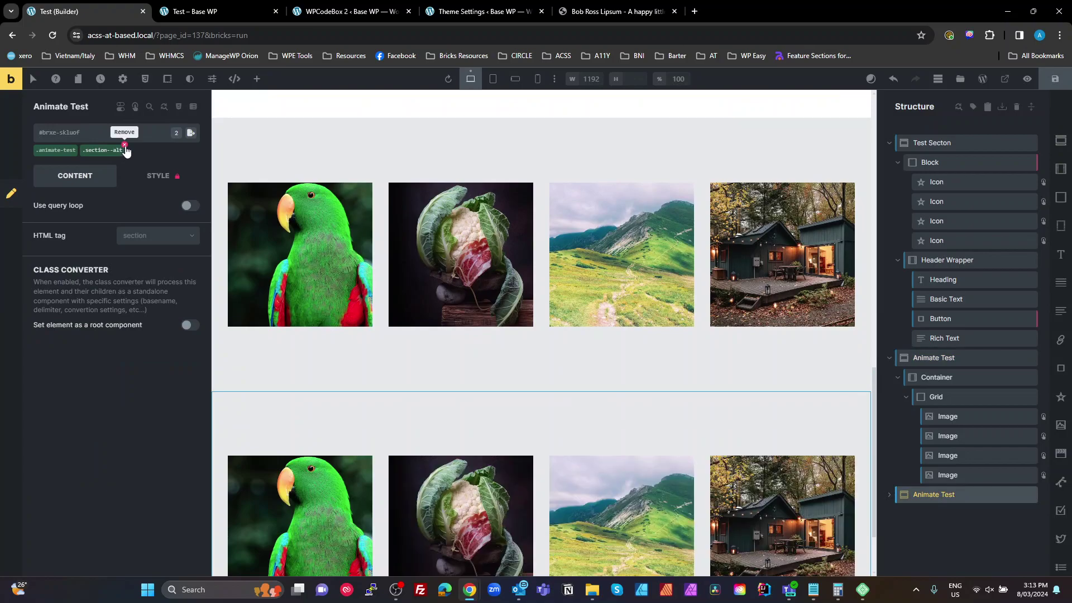
{"action": "left_click", "coordinate": [119, 151]}
{"action": "scroll", "coordinate": [354, 352], "scroll_direction": "down", "scroll_amount": 2}
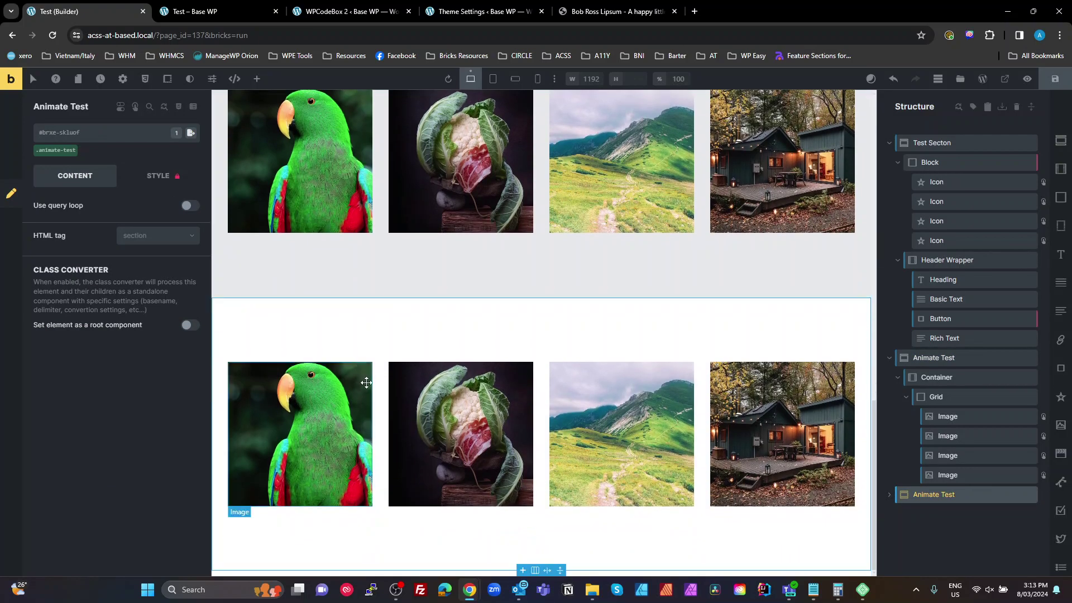
Replace the viewport interaction on the duplicated section's cabin image with the one copied from the up-arrow icon.
{"action": "scroll", "coordinate": [622, 434], "scroll_direction": "up", "scroll_amount": 15}
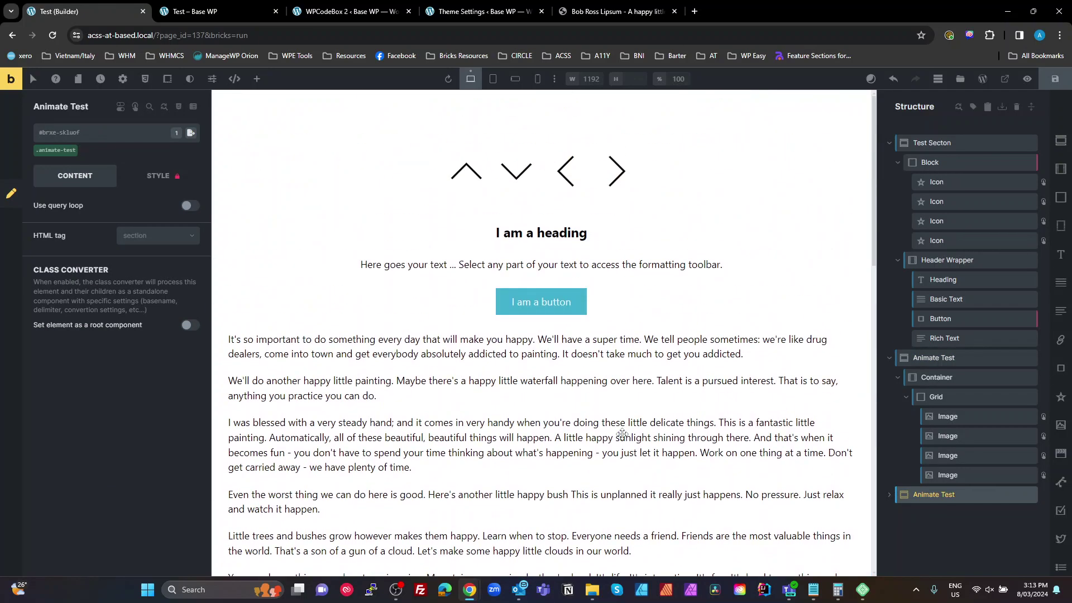
{"action": "left_click", "coordinate": [470, 180]}
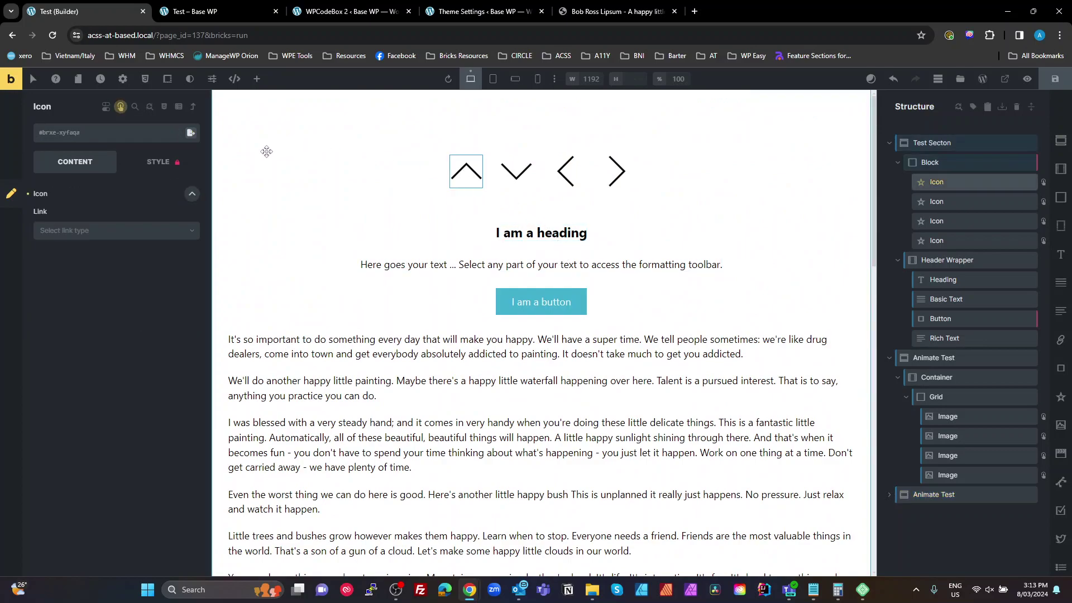
{"action": "left_click", "coordinate": [1043, 183]}
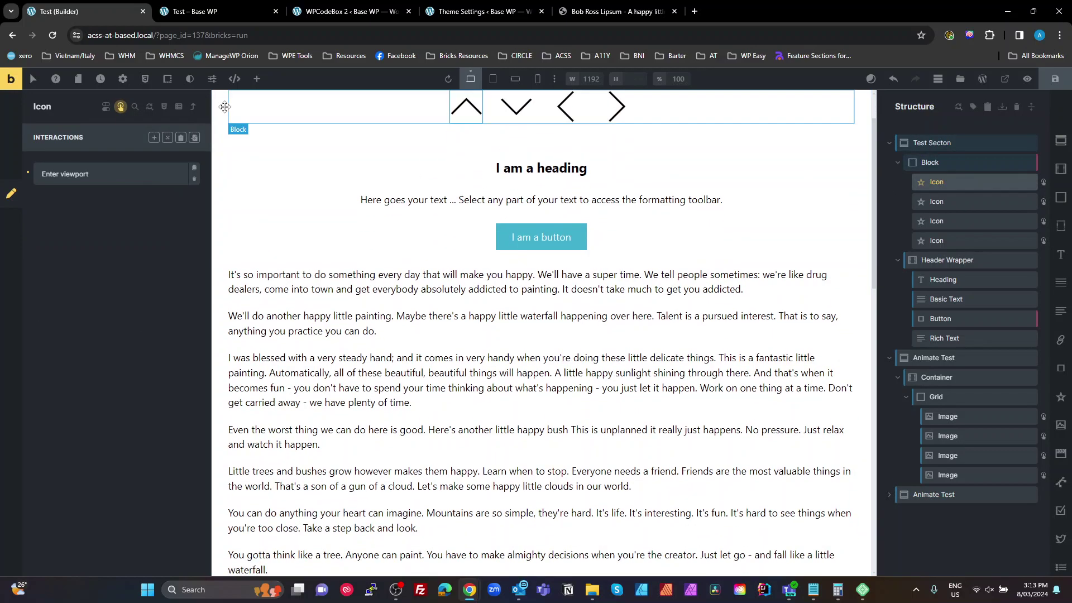
{"action": "left_click", "coordinate": [181, 139]}
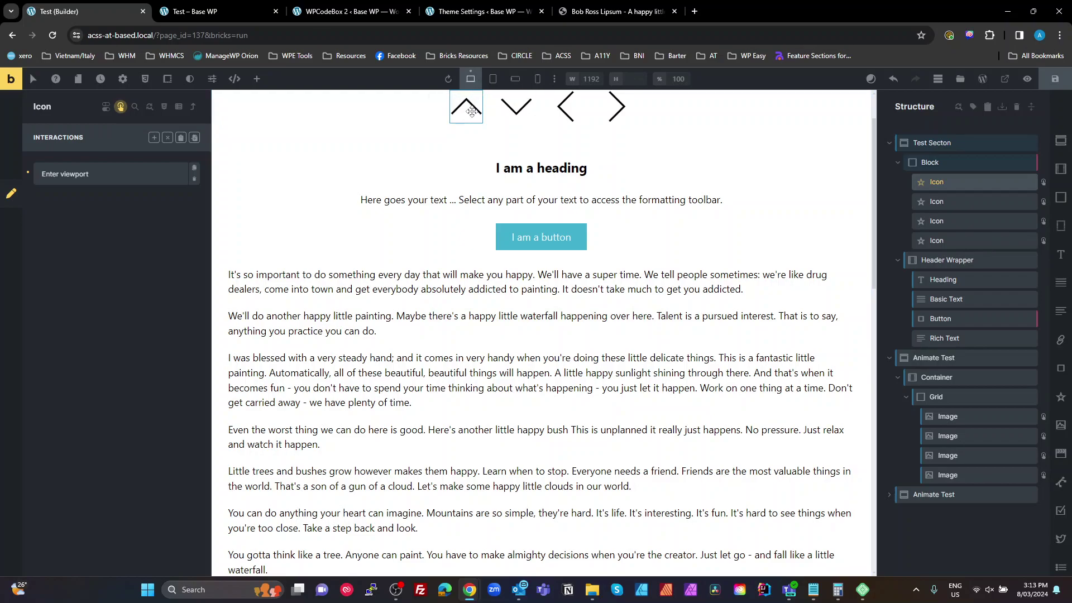
{"action": "scroll", "coordinate": [550, 319], "scroll_direction": "down", "scroll_amount": 15}
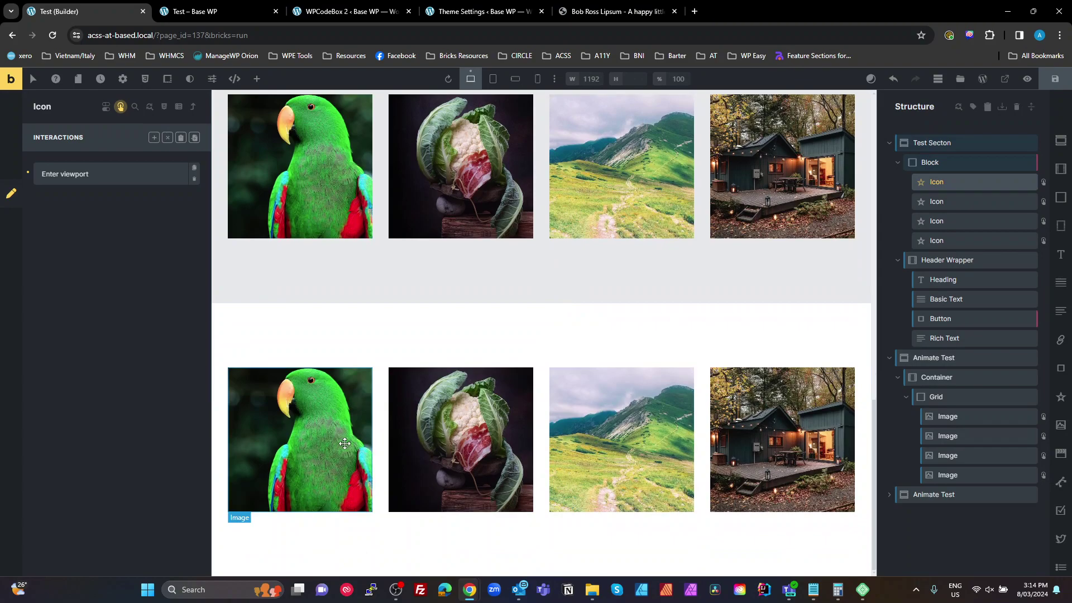
{"action": "left_click", "coordinate": [737, 433]}
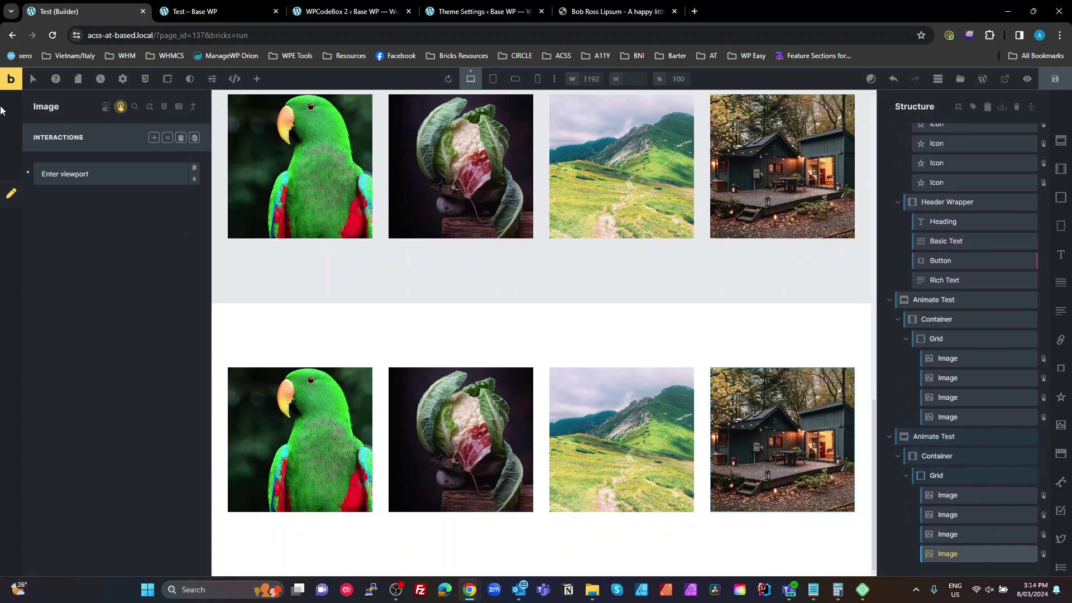
{"action": "left_click", "coordinate": [194, 140]}
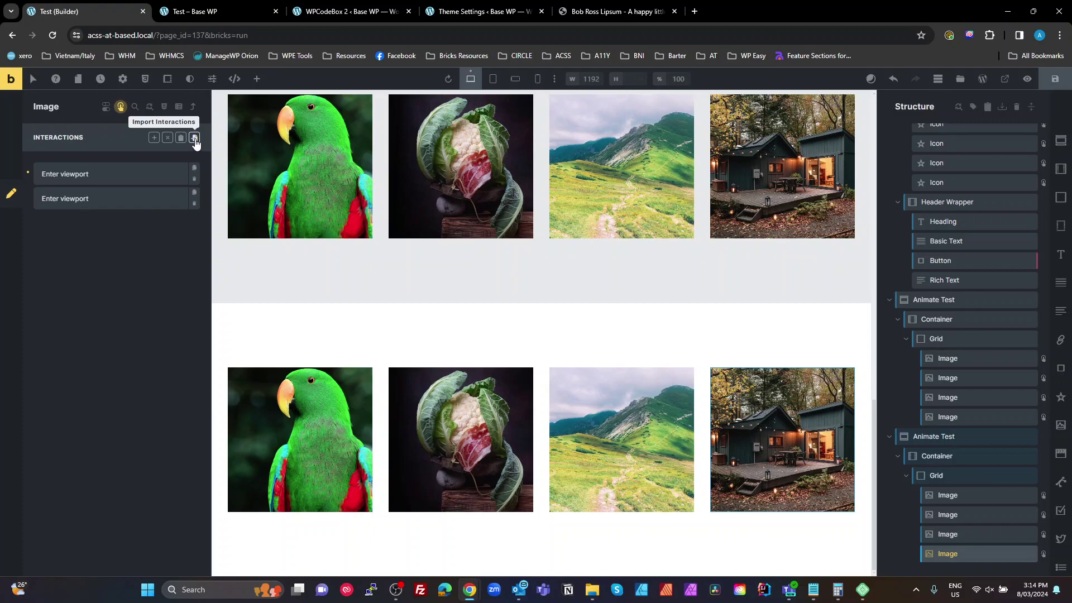
{"action": "left_click", "coordinate": [194, 180]}
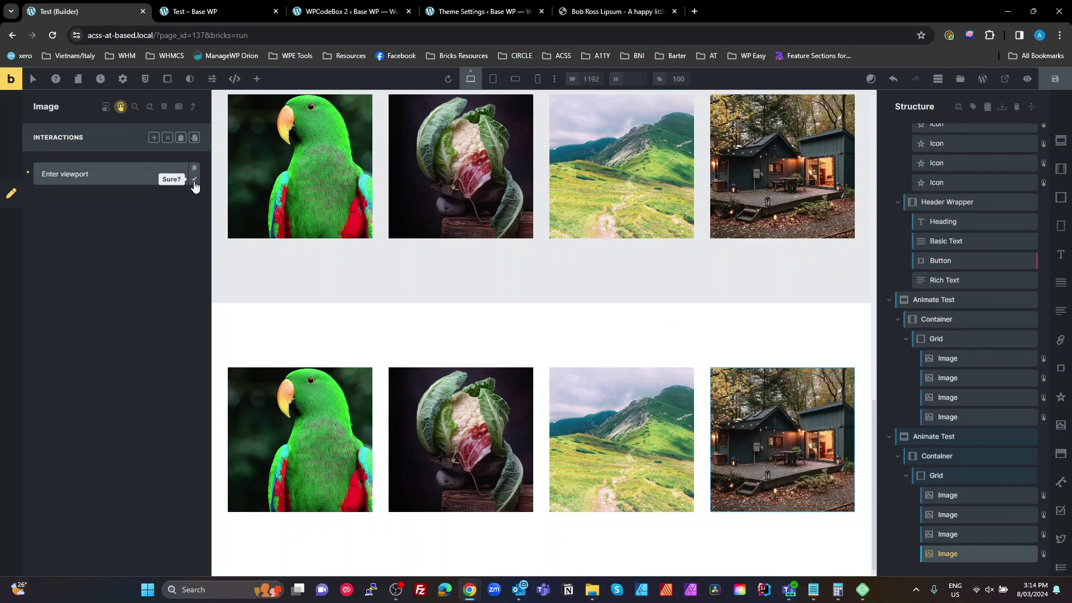
{"action": "left_click", "coordinate": [194, 179]}
{"action": "left_click", "coordinate": [195, 138]}
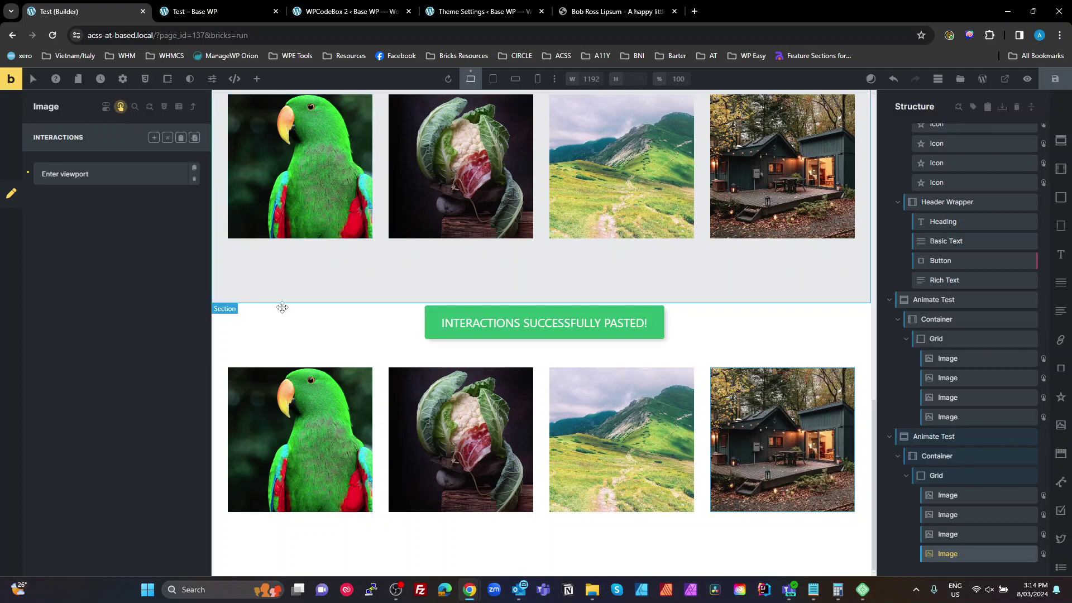
Replace the viewport interaction on the duplicated section's mountain image with the one copied from the down-arrow icon.
{"action": "scroll", "coordinate": [620, 354], "scroll_direction": "up", "scroll_amount": 15}
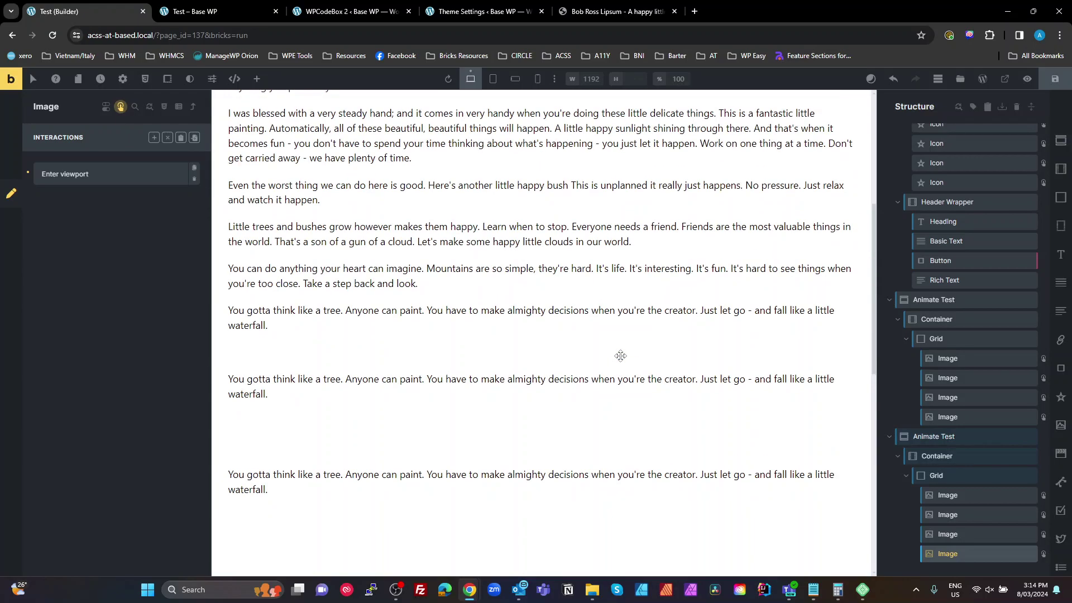
{"action": "left_click", "coordinate": [518, 148]}
{"action": "left_click", "coordinate": [180, 137]}
{"action": "scroll", "coordinate": [704, 361], "scroll_direction": "down", "scroll_amount": 15}
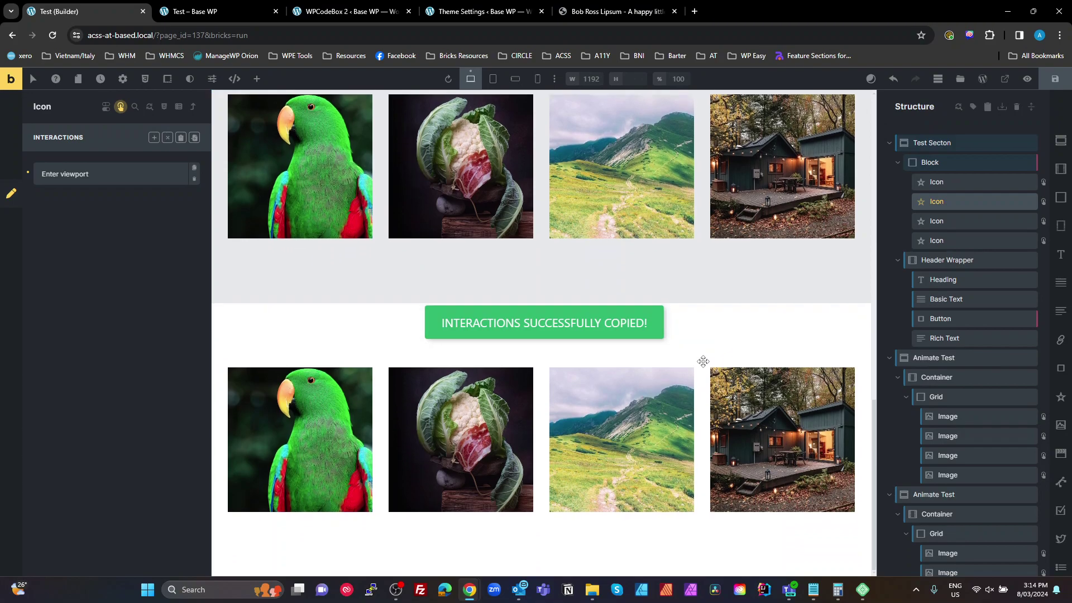
{"action": "left_click", "coordinate": [615, 415]}
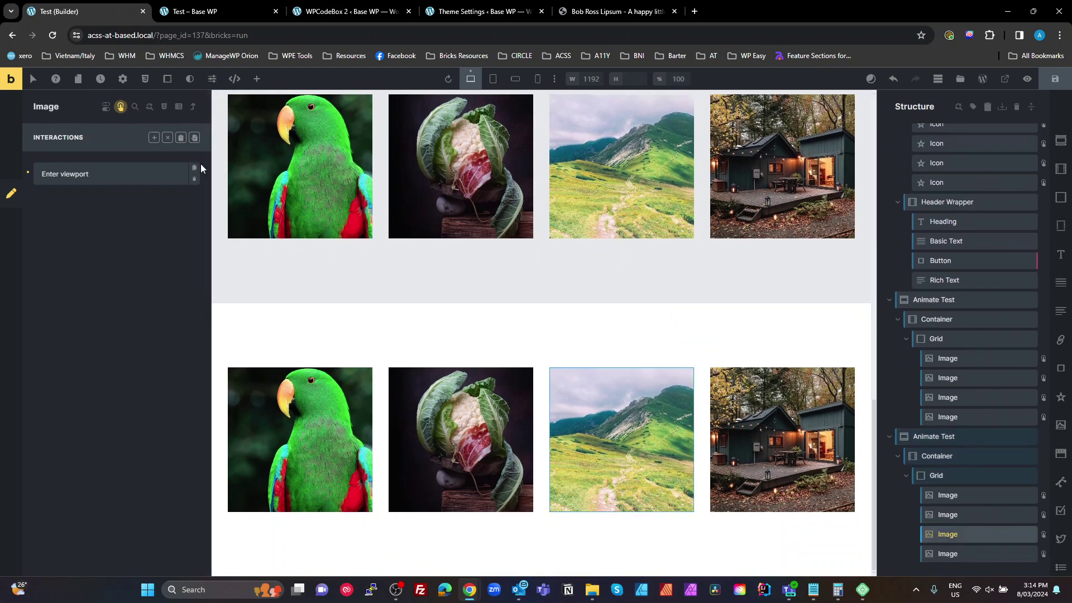
{"action": "left_click", "coordinate": [194, 180]}
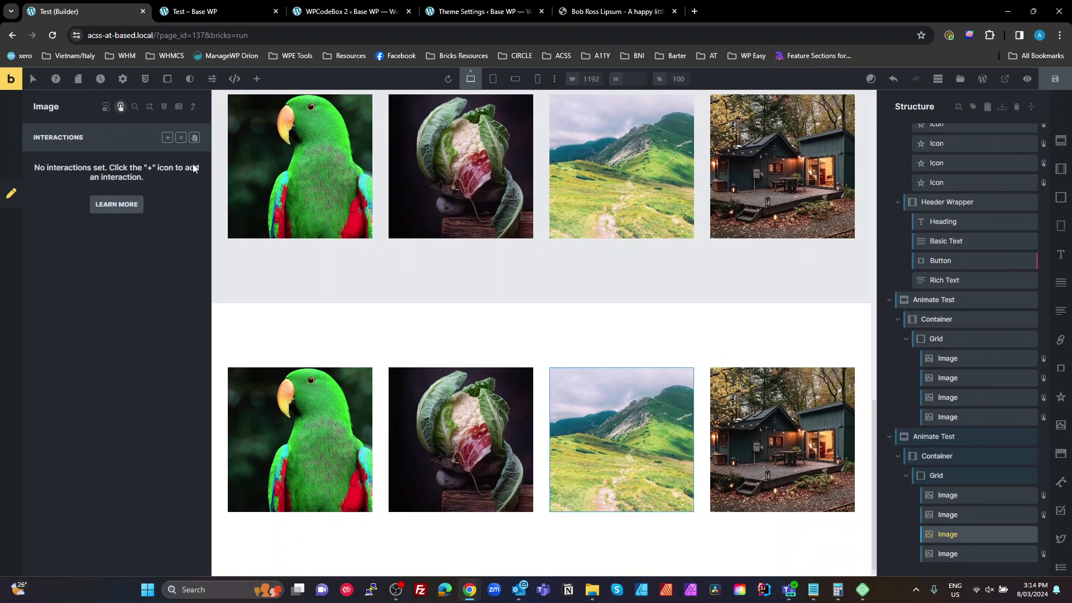
{"action": "left_click", "coordinate": [194, 138]}
Replace the viewport interaction on the original grey section's cauliflower image with the one copied from the left-arrow icon.
{"action": "scroll", "coordinate": [564, 167], "scroll_direction": "up", "scroll_amount": 15}
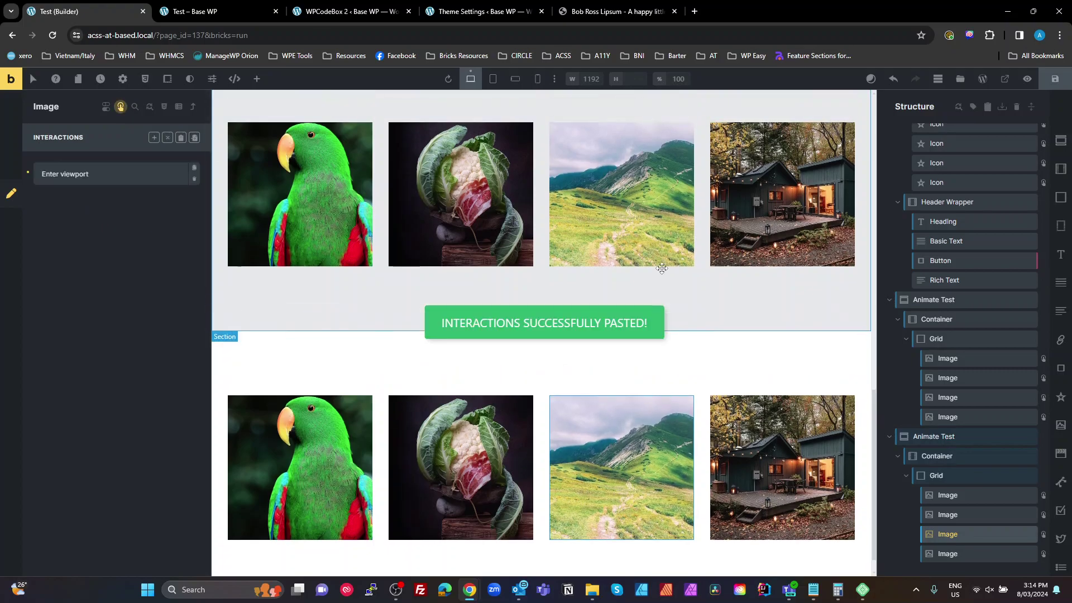
{"action": "left_click", "coordinate": [564, 166]}
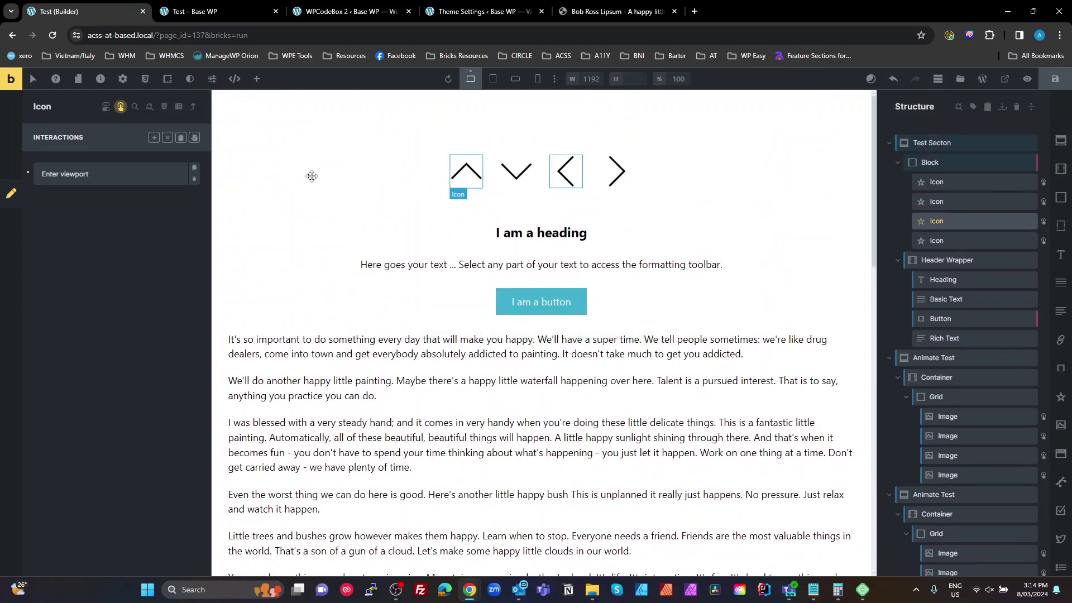
{"action": "left_click", "coordinate": [182, 142]}
{"action": "scroll", "coordinate": [536, 335], "scroll_direction": "down", "scroll_amount": 12}
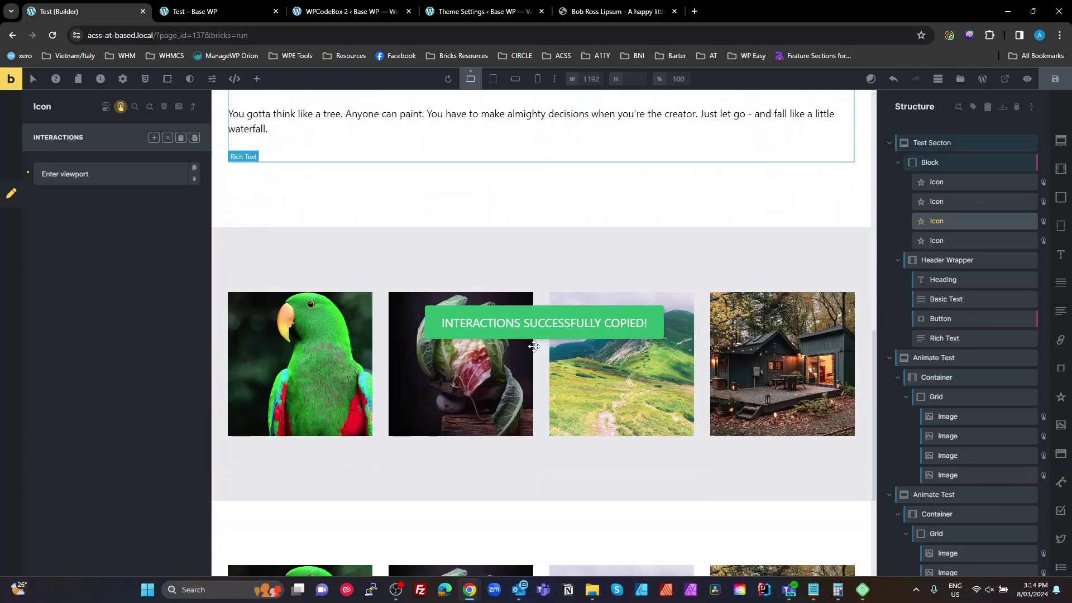
{"action": "left_click", "coordinate": [460, 363]}
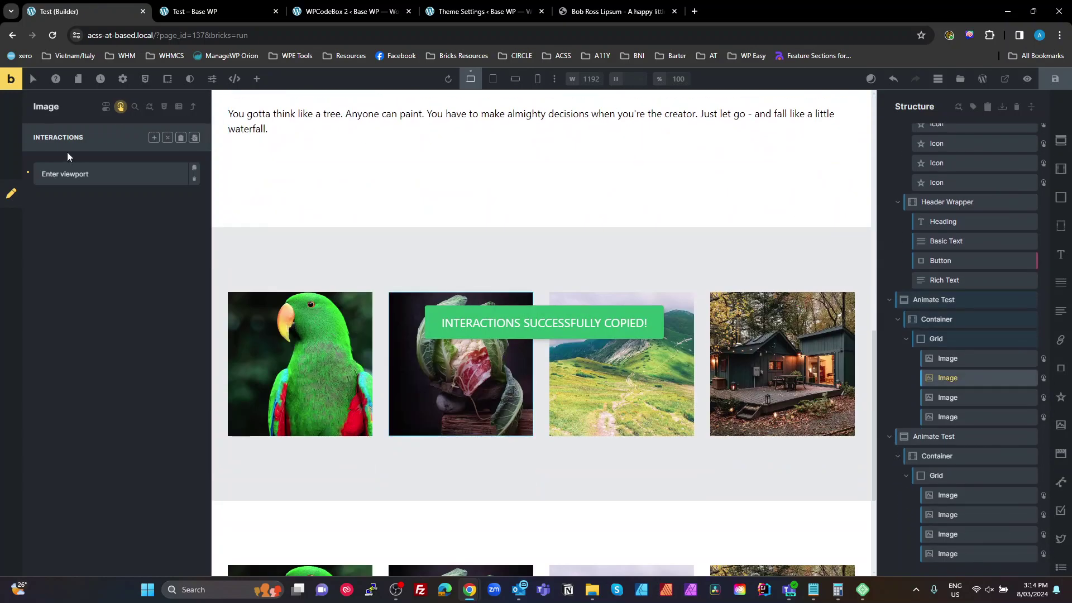
{"action": "left_click", "coordinate": [194, 182]}
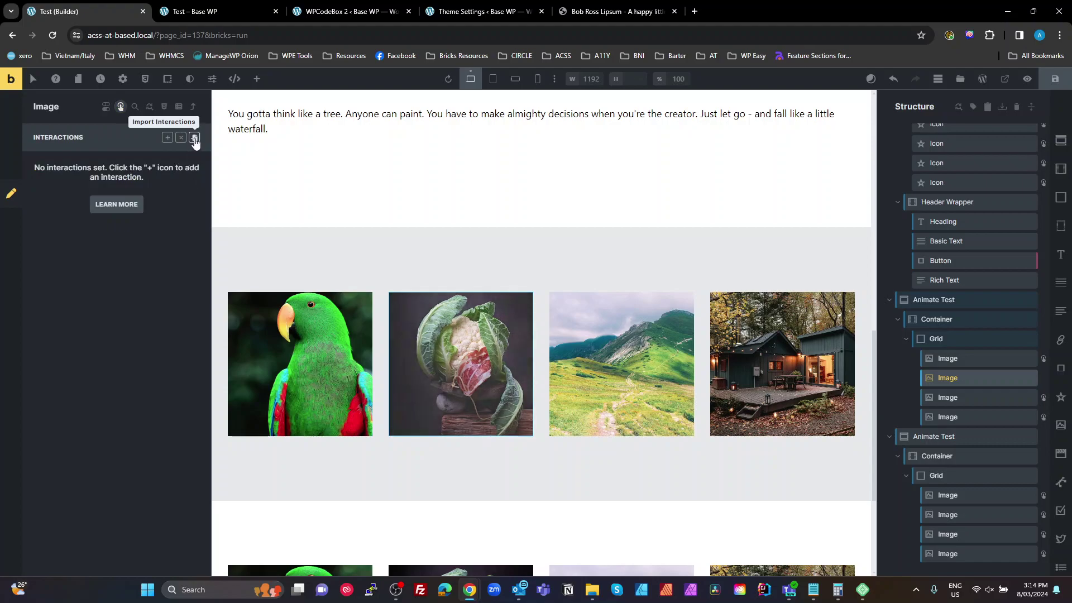
{"action": "left_click", "coordinate": [194, 137]}
Replace the viewport interaction on the duplicated section's cabin image with the one copied from the right-arrow icon.
{"action": "scroll", "coordinate": [660, 250], "scroll_direction": "up", "scroll_amount": 10}
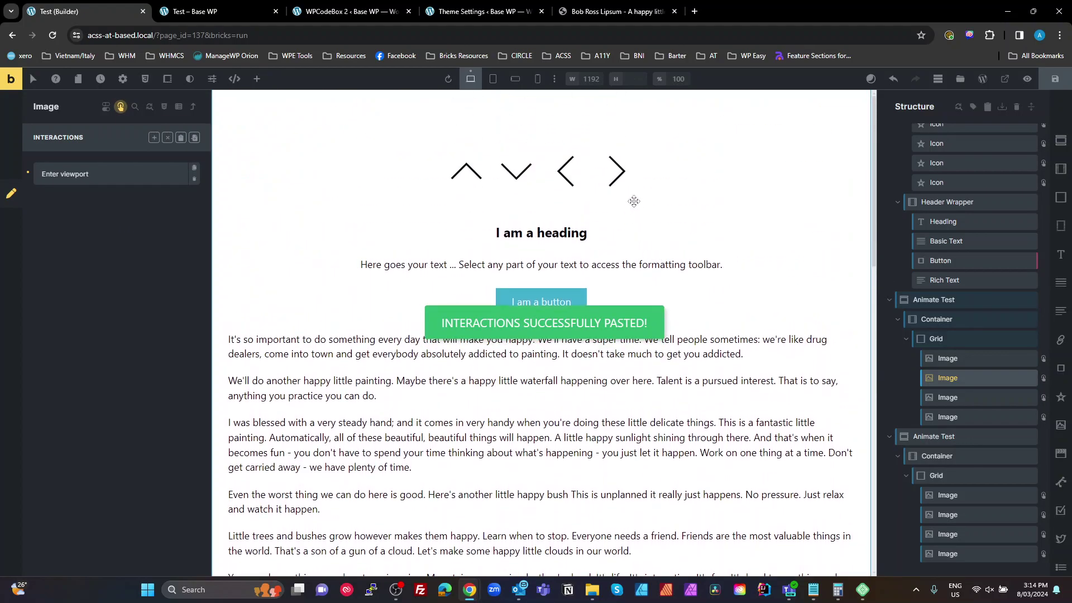
{"action": "left_click", "coordinate": [622, 177]}
{"action": "left_click", "coordinate": [190, 139]}
{"action": "scroll", "coordinate": [693, 414], "scroll_direction": "down", "scroll_amount": 15}
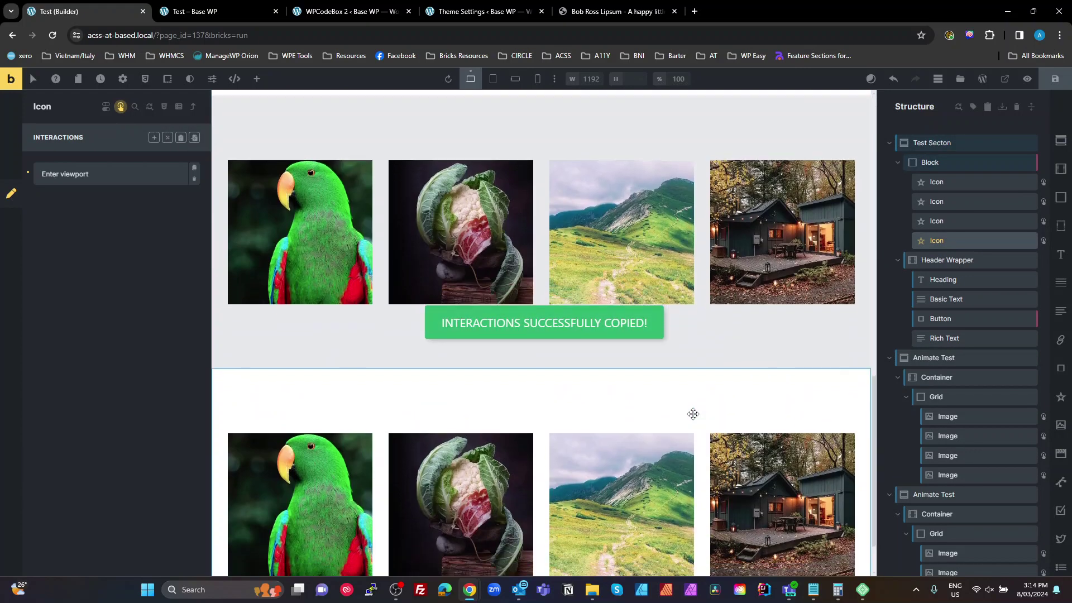
{"action": "scroll", "coordinate": [693, 414], "scroll_direction": "down", "scroll_amount": 1}
{"action": "left_click", "coordinate": [726, 436]}
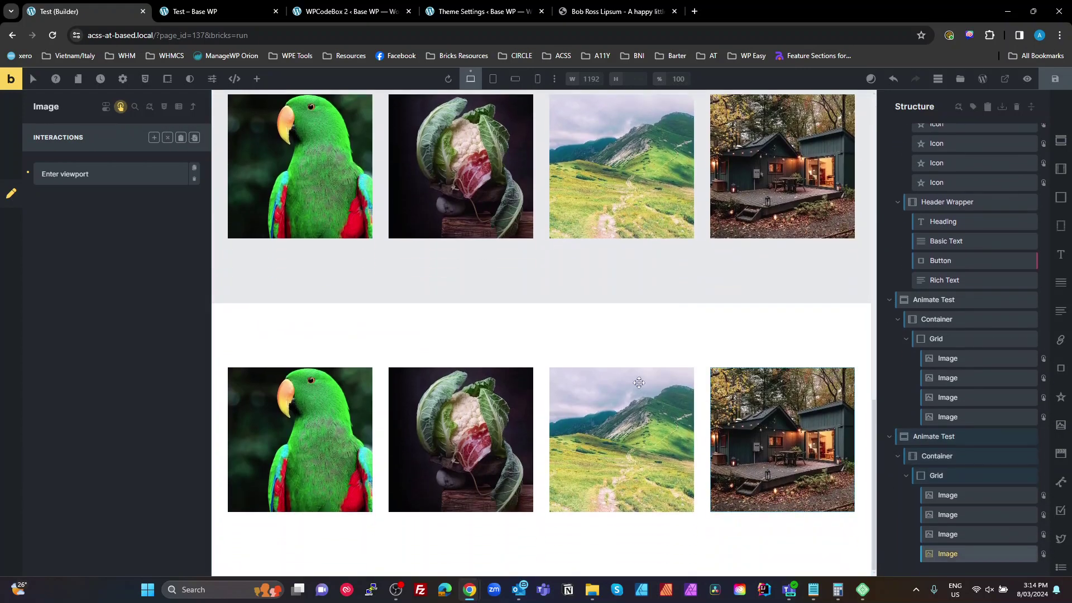
{"action": "left_click", "coordinate": [194, 179]}
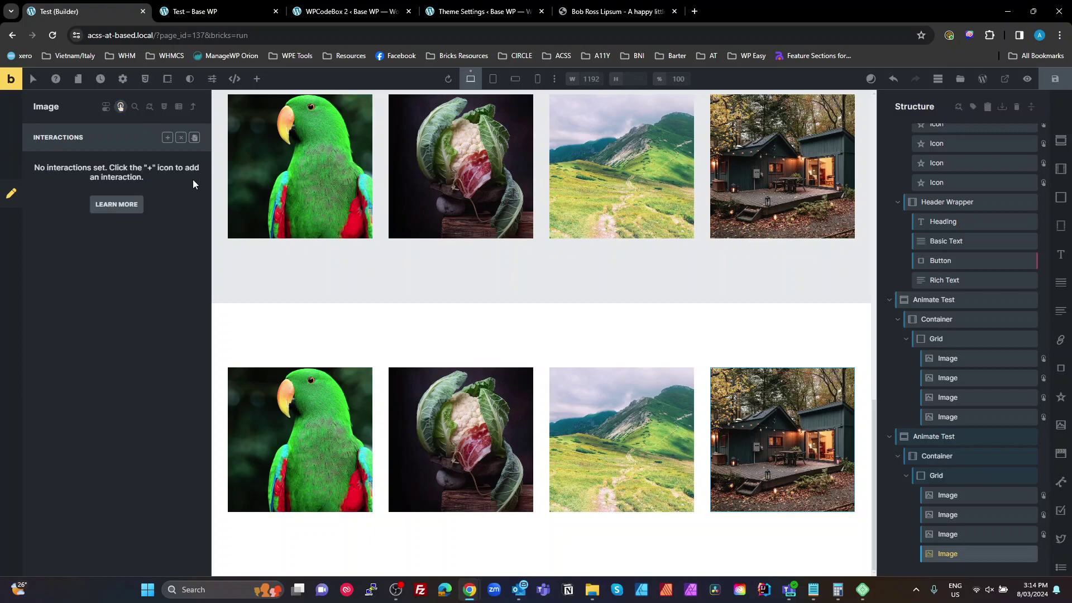
{"action": "left_click", "coordinate": [194, 138]}
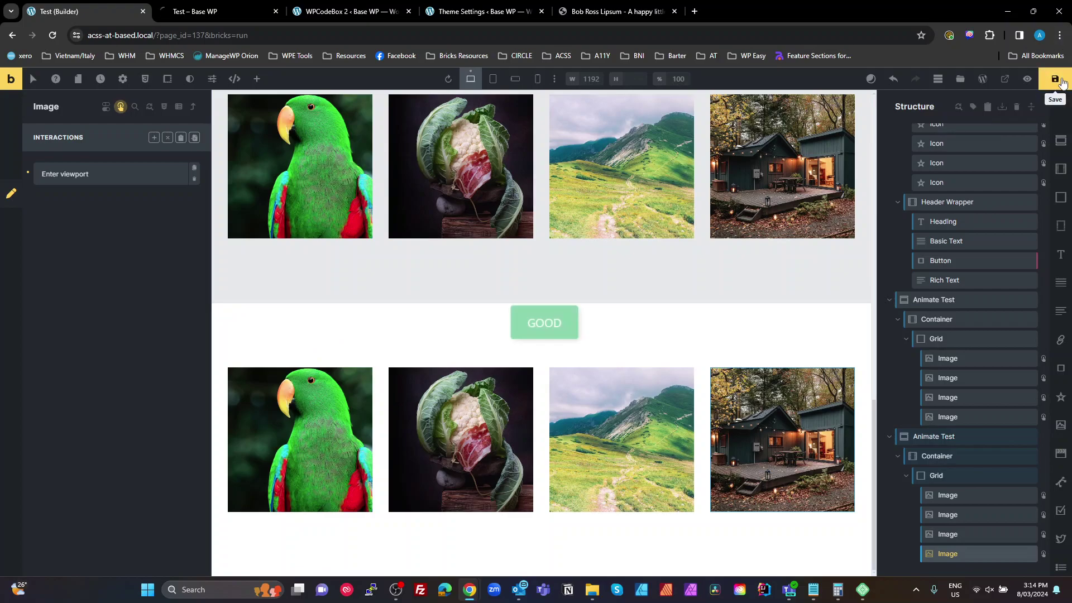
Save the page and open its front-end preview to check the animations down to the image grids.
{"action": "left_click", "coordinate": [1005, 83]}
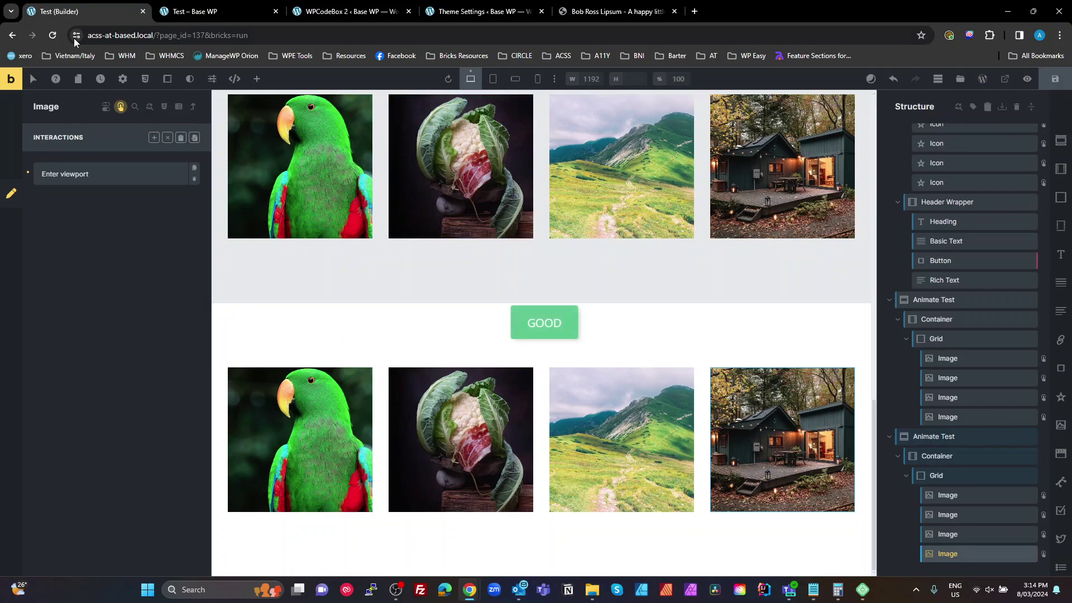
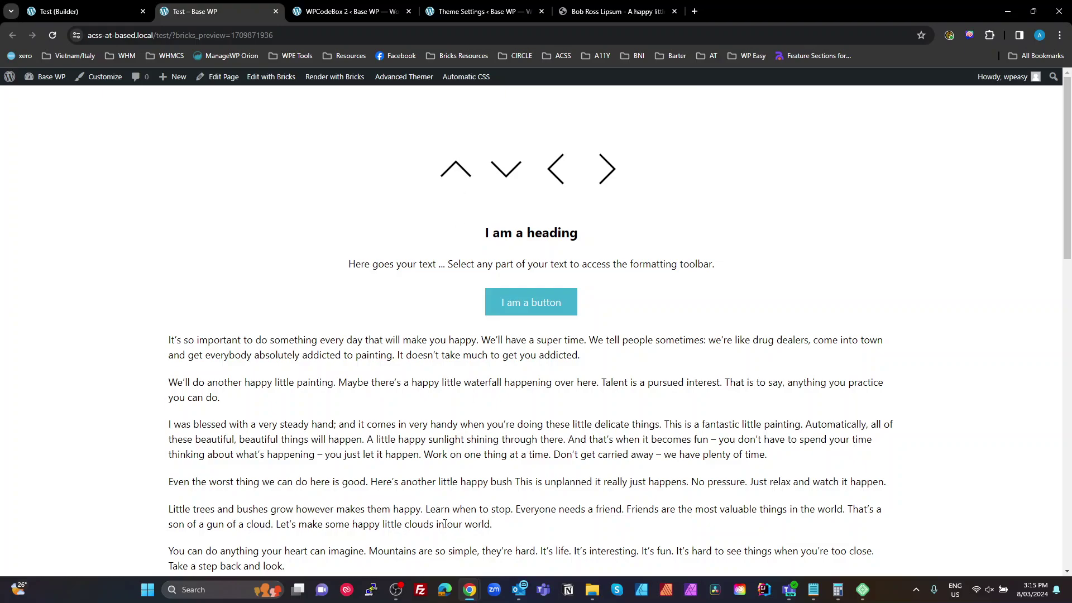
{"action": "scroll", "coordinate": [469, 470], "scroll_direction": "down", "scroll_amount": 7}
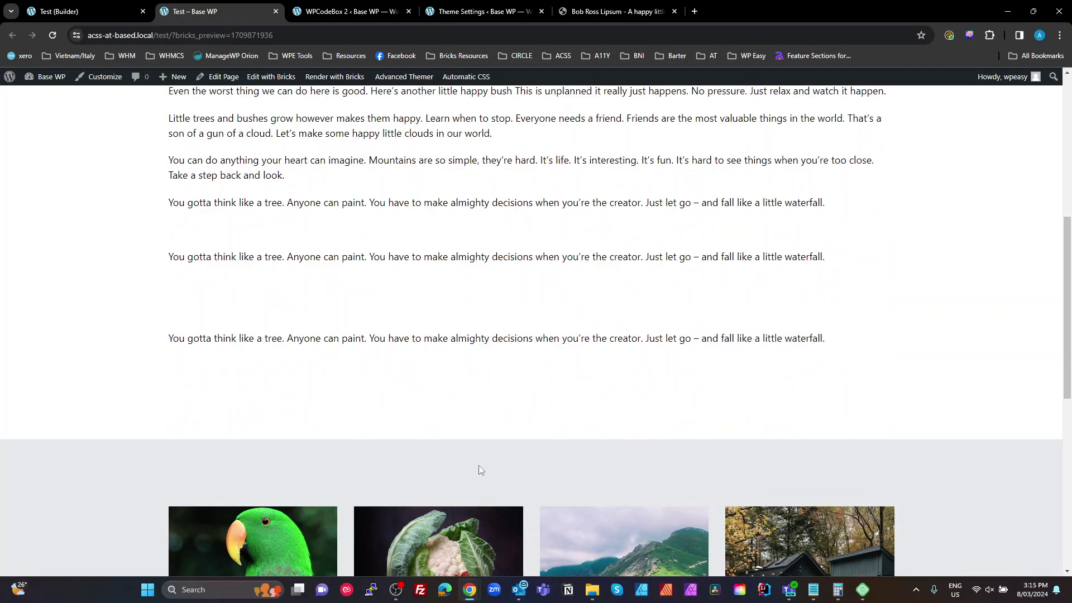
{"action": "scroll", "coordinate": [478, 467], "scroll_direction": "up", "scroll_amount": 7}
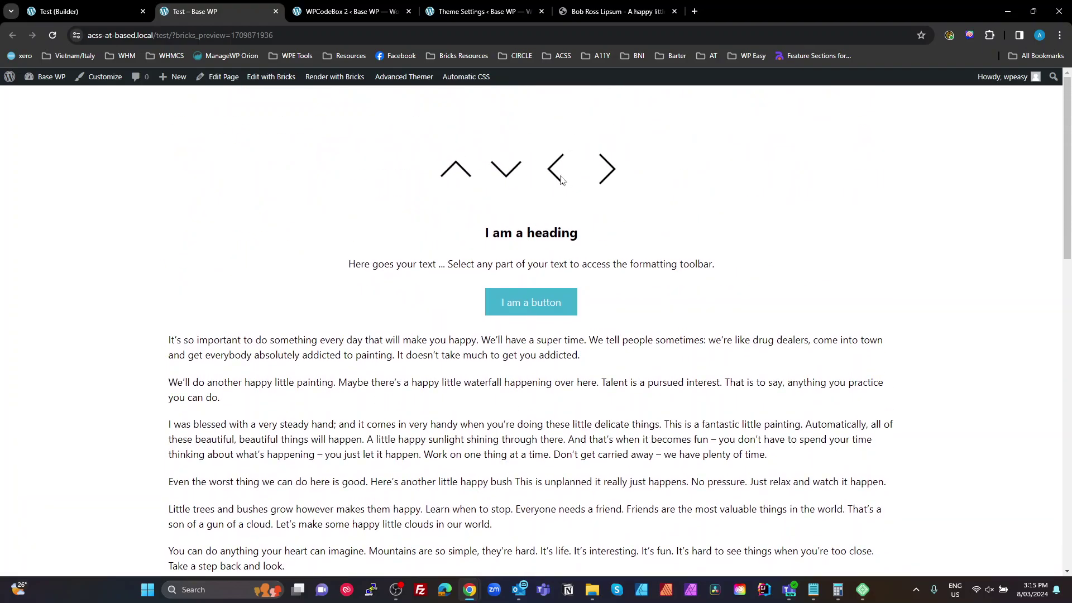
Examine the entrance animations of both image grids on the front-end preview by bringing them into and out of view.
{"action": "scroll", "coordinate": [722, 464], "scroll_direction": "down", "scroll_amount": 5}
{"action": "scroll", "coordinate": [670, 517], "scroll_direction": "down", "scroll_amount": 4}
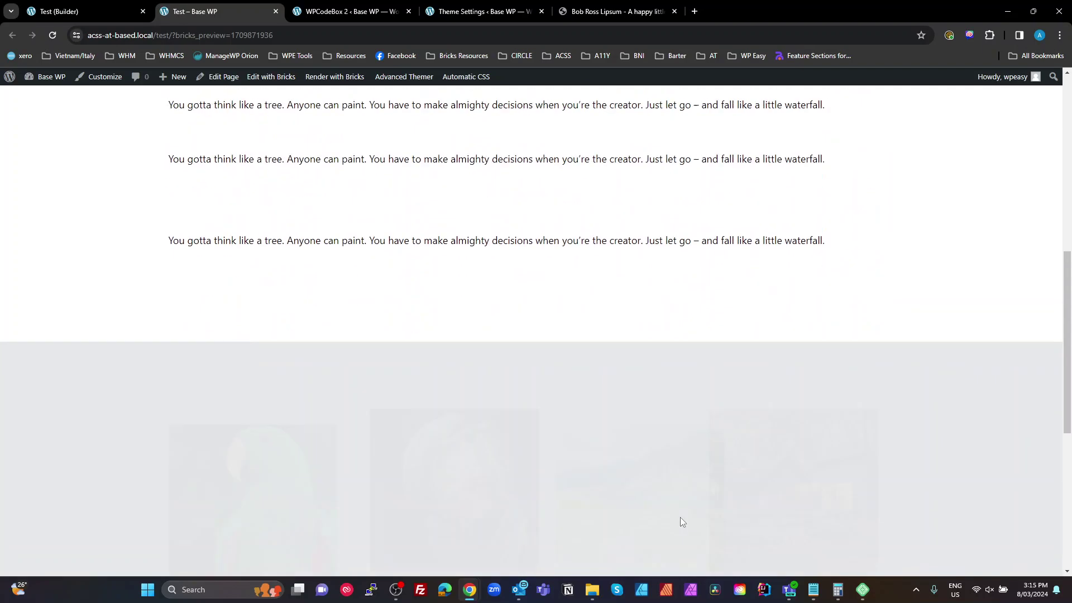
{"action": "scroll", "coordinate": [764, 500], "scroll_direction": "down", "scroll_amount": 3}
{"action": "scroll", "coordinate": [765, 500], "scroll_direction": "down", "scroll_amount": 3}
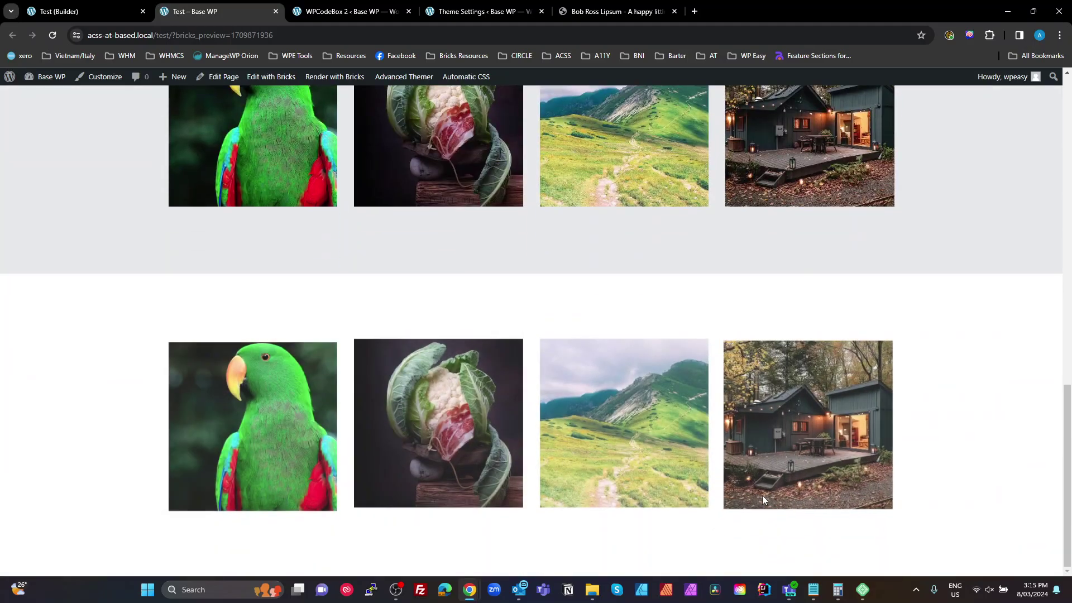
{"action": "scroll", "coordinate": [765, 499], "scroll_direction": "up", "scroll_amount": 12}
{"action": "scroll", "coordinate": [764, 501], "scroll_direction": "down", "scroll_amount": 3}
{"action": "scroll", "coordinate": [765, 501], "scroll_direction": "down", "scroll_amount": 6}
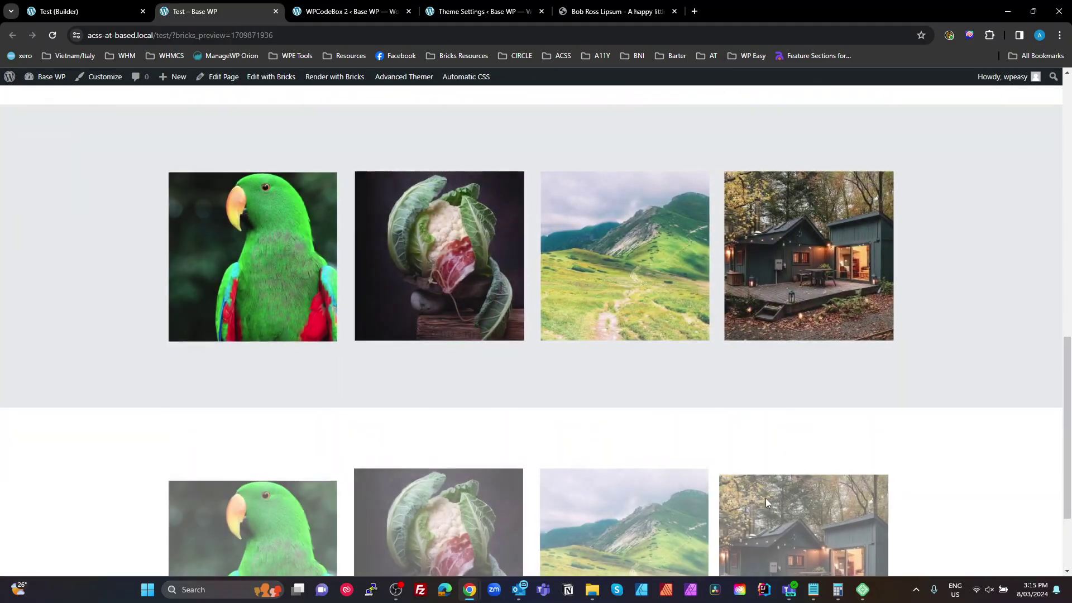
{"action": "scroll", "coordinate": [766, 500], "scroll_direction": "up", "scroll_amount": 8}
{"action": "scroll", "coordinate": [767, 500], "scroll_direction": "down", "scroll_amount": 6}
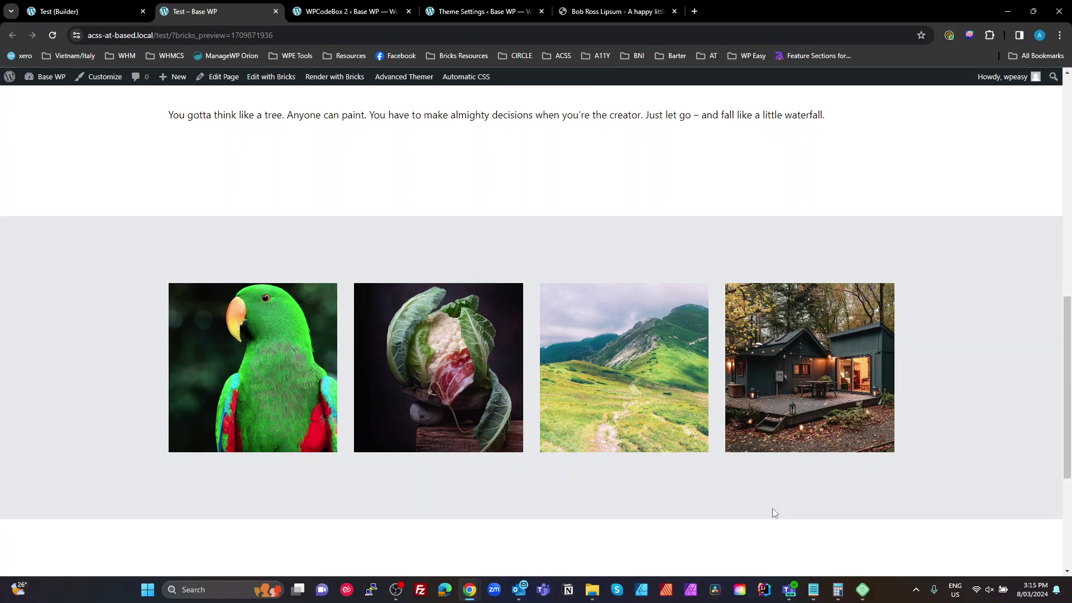
{"action": "scroll", "coordinate": [771, 508], "scroll_direction": "down", "scroll_amount": 1}
{"action": "scroll", "coordinate": [771, 508], "scroll_direction": "up", "scroll_amount": 5}
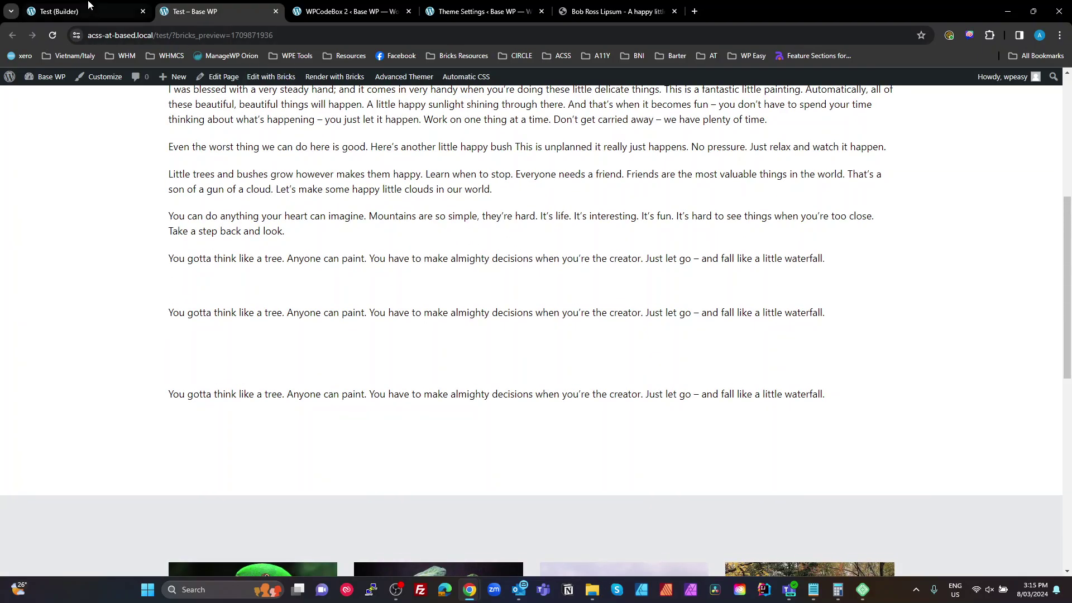
Return to the builder and inspect the Enter viewport interaction settings of the duplicated section's parrot image.
{"action": "left_click", "coordinate": [89, 7]}
{"action": "left_click", "coordinate": [327, 450]}
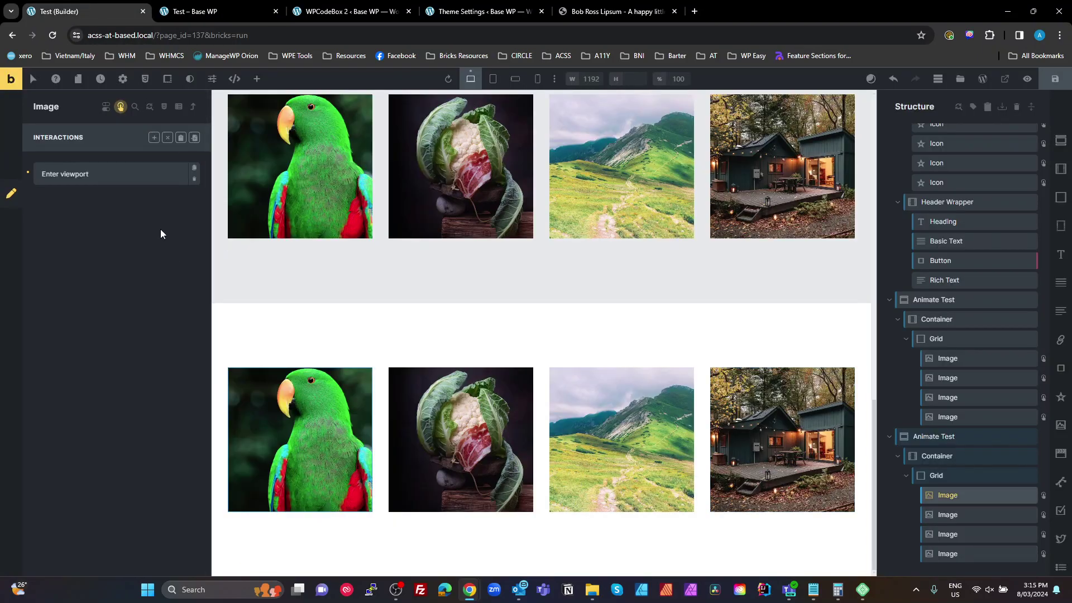
{"action": "left_click", "coordinate": [126, 173]}
{"action": "scroll", "coordinate": [108, 503], "scroll_direction": "down", "scroll_amount": 1}
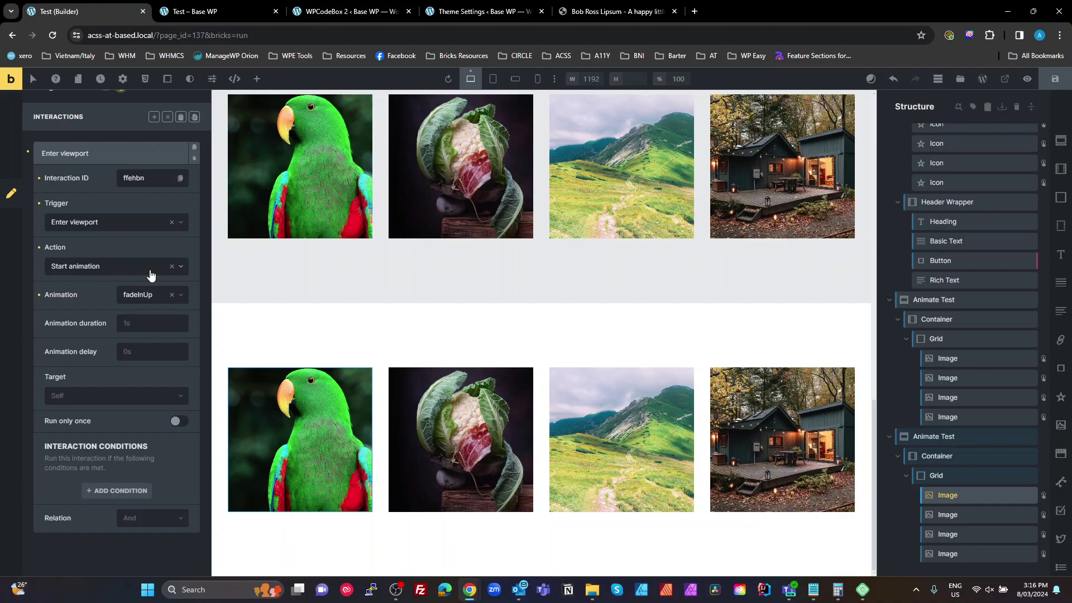
Copy the down-arrow icon's viewport interaction, paste it onto the Rich Text element under the button, and save the page.
{"action": "scroll", "coordinate": [487, 288], "scroll_direction": "up", "scroll_amount": 15}
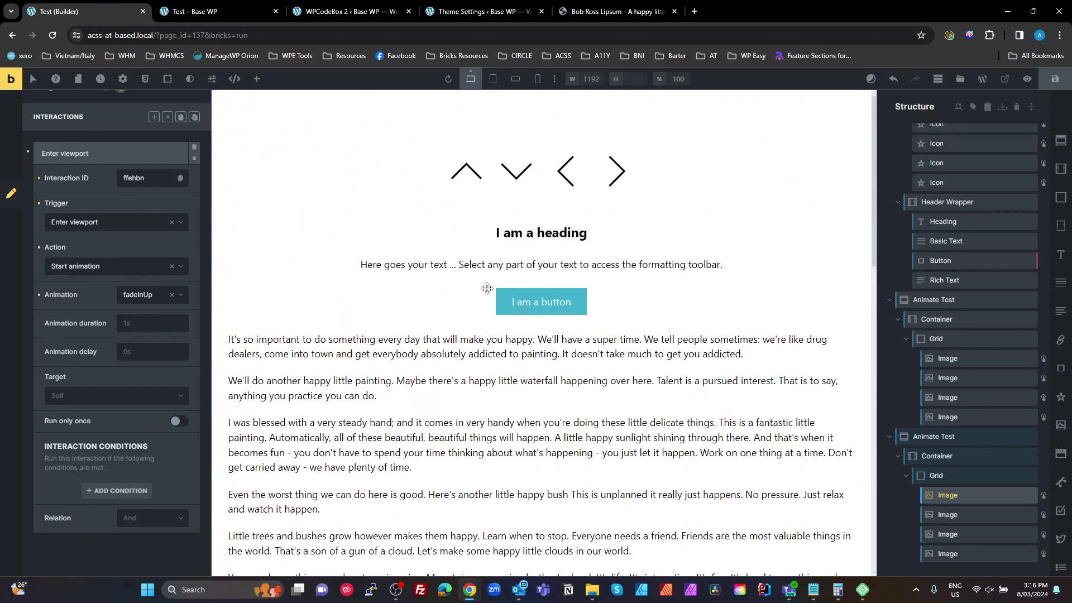
{"action": "left_click", "coordinate": [380, 342]}
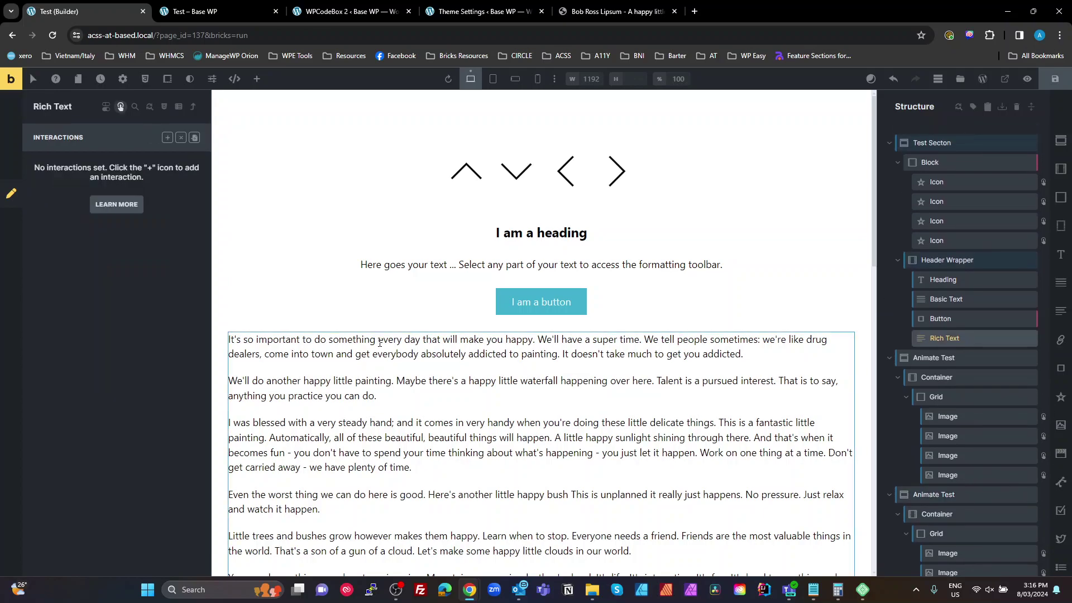
{"action": "left_click", "coordinate": [514, 174]}
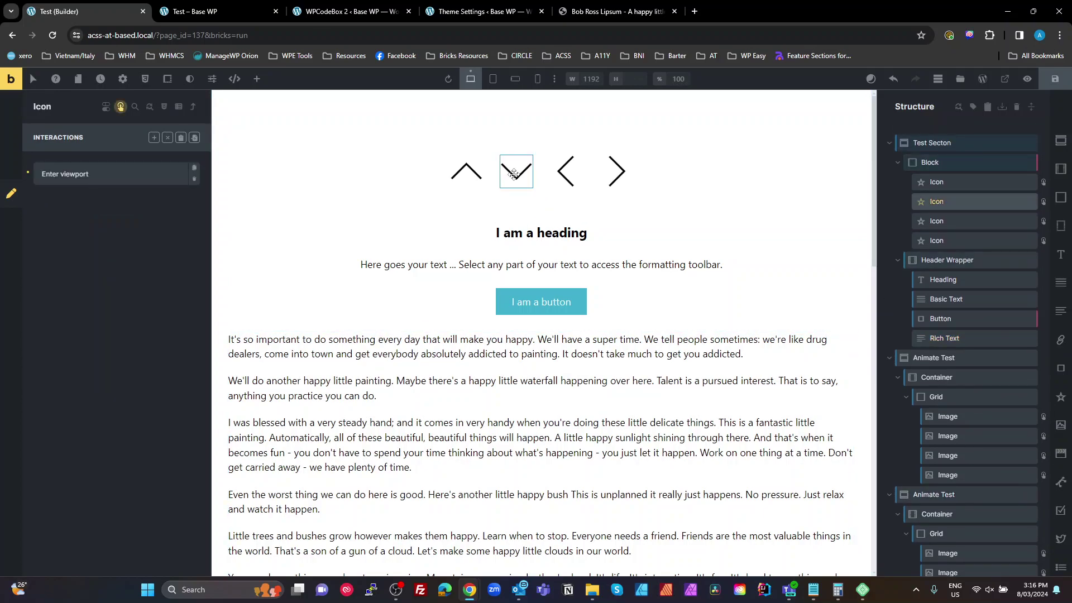
{"action": "left_click", "coordinate": [182, 139]}
{"action": "left_click", "coordinate": [315, 342]}
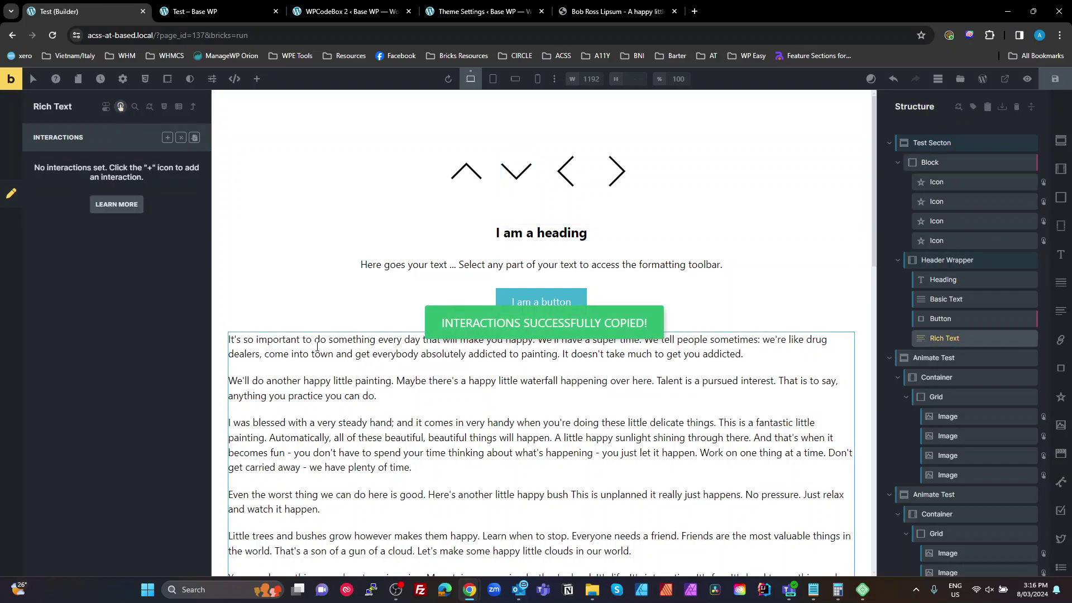
{"action": "left_click", "coordinate": [195, 138]}
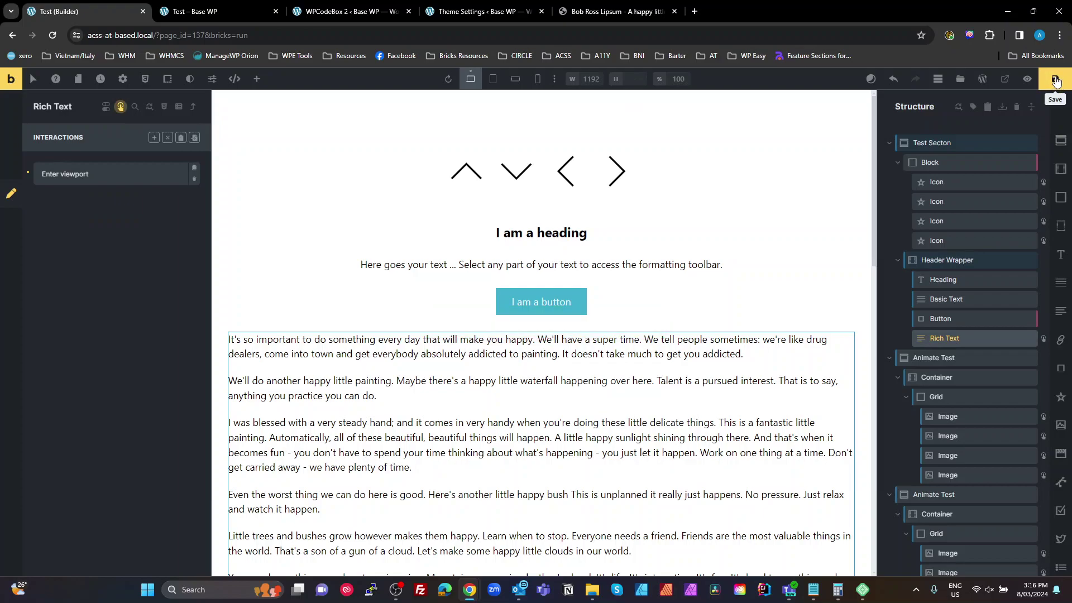
Examine the front-end preview's rich text and both image grids as their viewport animations replay from the page's beginning to its end.
{"action": "left_click", "coordinate": [213, 11]}
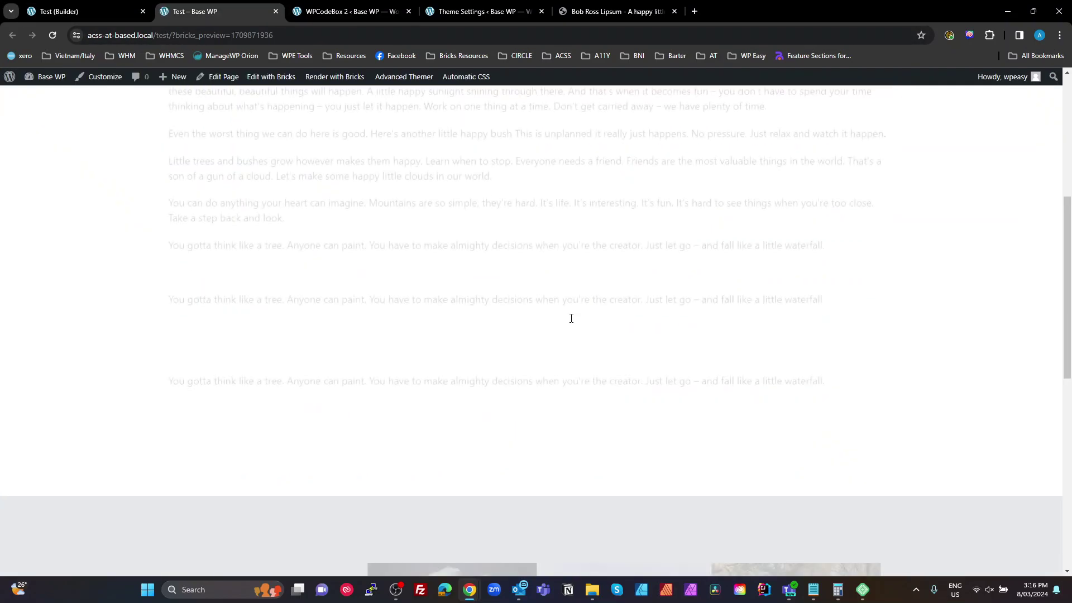
{"action": "scroll", "coordinate": [571, 321], "scroll_direction": "down", "scroll_amount": 10}
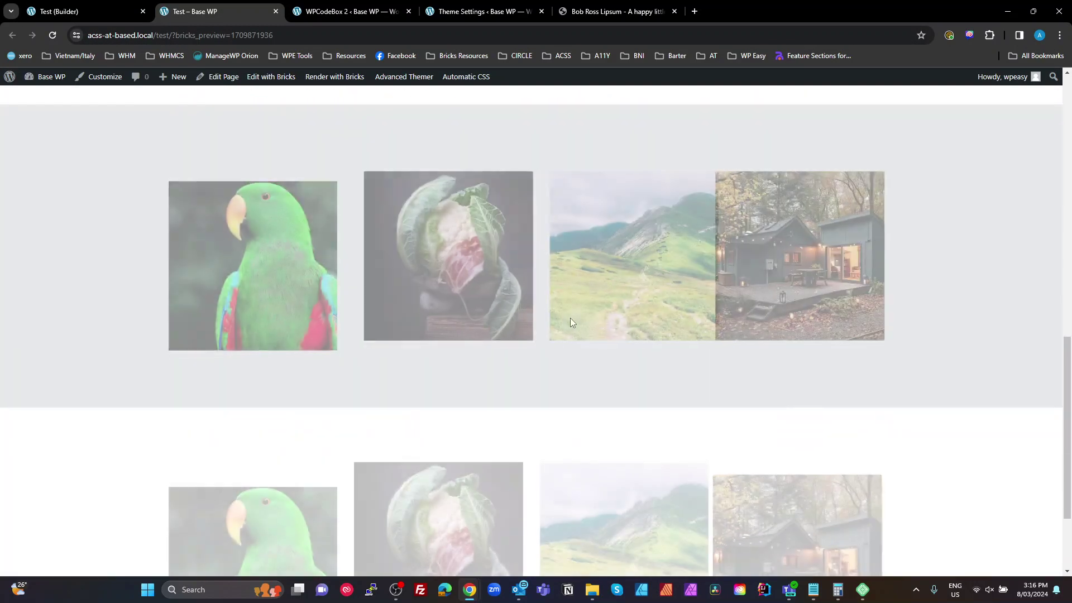
{"action": "scroll", "coordinate": [571, 321], "scroll_direction": "up", "scroll_amount": 8}
{"action": "scroll", "coordinate": [571, 320], "scroll_direction": "down", "scroll_amount": 8}
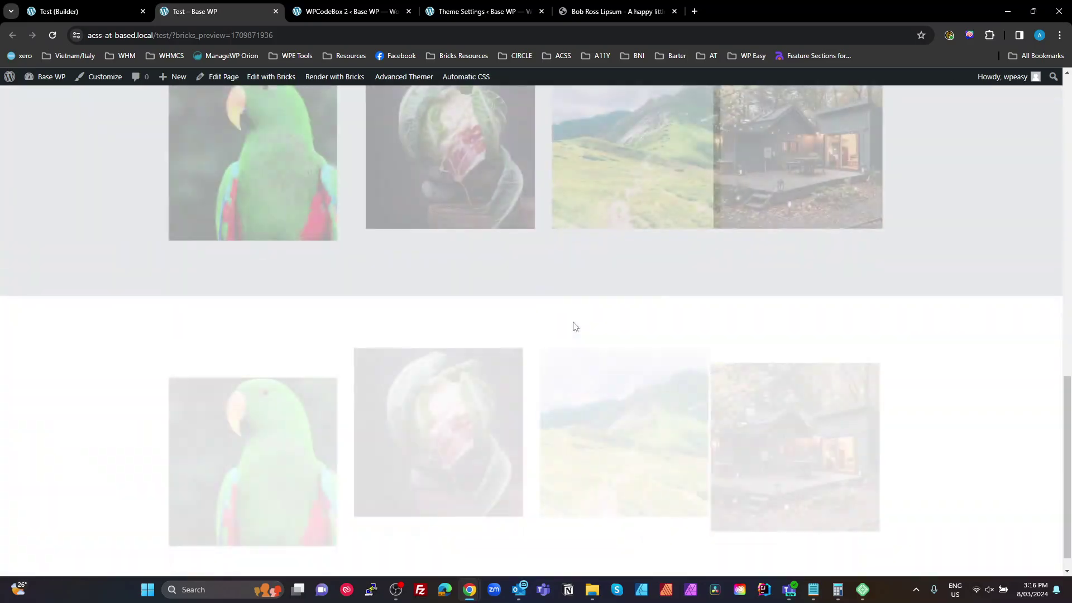
{"action": "scroll", "coordinate": [571, 320], "scroll_direction": "up", "scroll_amount": 10}
{"action": "scroll", "coordinate": [576, 327], "scroll_direction": "down", "scroll_amount": 9}
{"action": "scroll", "coordinate": [576, 327], "scroll_direction": "up", "scroll_amount": 10}
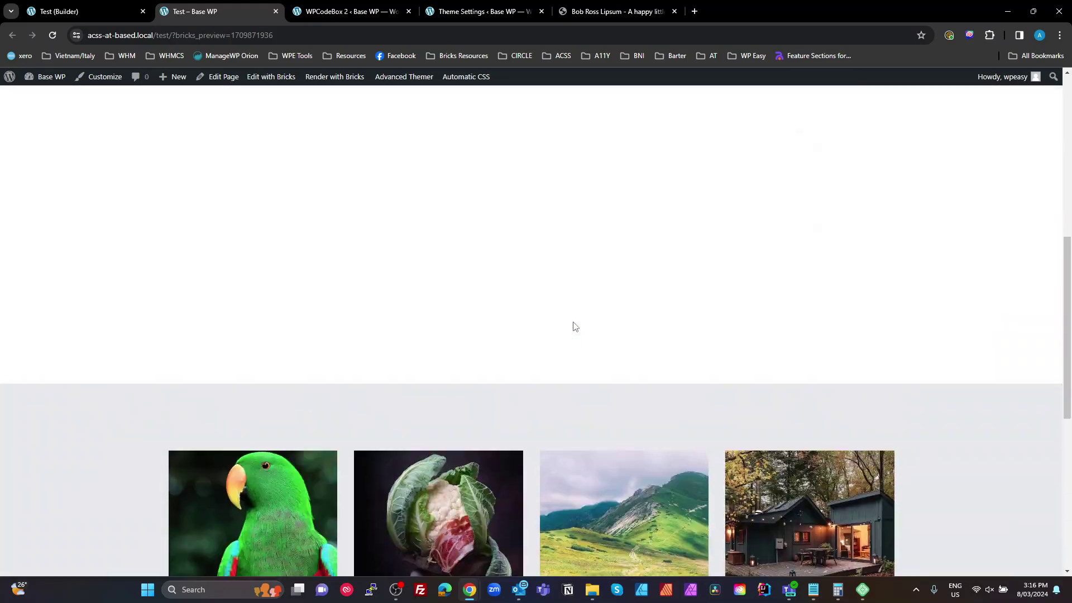
{"action": "scroll", "coordinate": [576, 327], "scroll_direction": "down", "scroll_amount": 5}
{"action": "scroll", "coordinate": [576, 327], "scroll_direction": "down", "scroll_amount": 5}
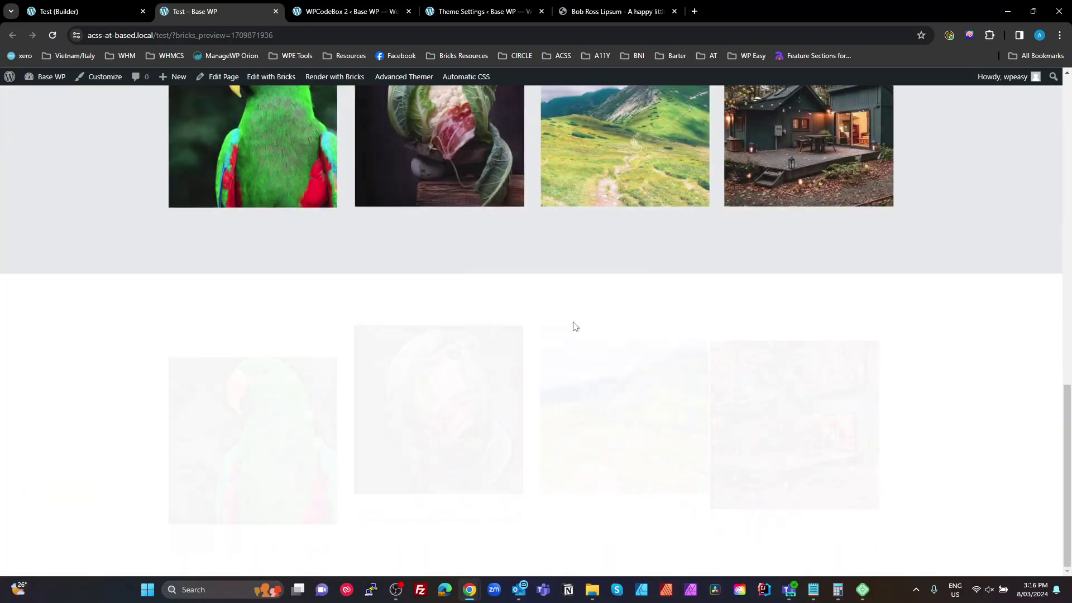
{"action": "scroll", "coordinate": [576, 327], "scroll_direction": "up", "scroll_amount": 15}
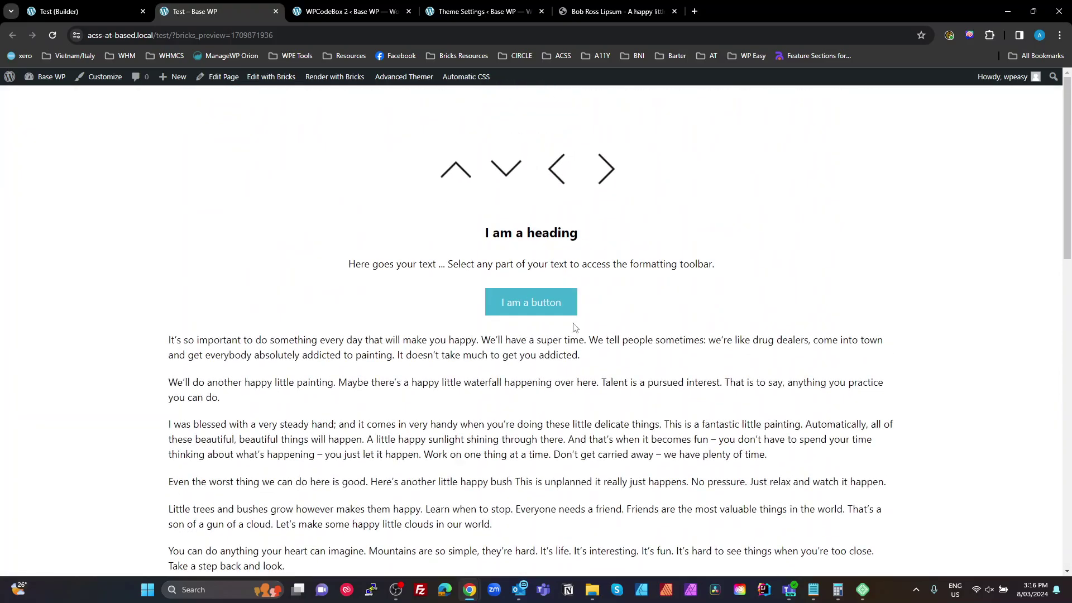
{"action": "scroll", "coordinate": [573, 323], "scroll_direction": "down", "scroll_amount": 12}
{"action": "scroll", "coordinate": [573, 323], "scroll_direction": "up", "scroll_amount": 12}
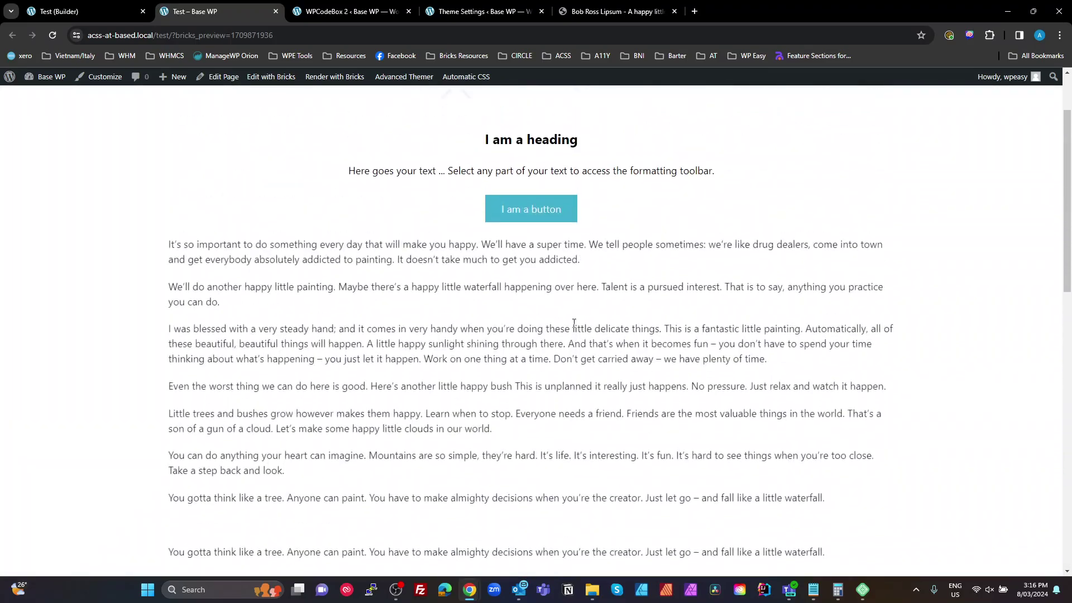
{"action": "scroll", "coordinate": [573, 322], "scroll_direction": "down", "scroll_amount": 14}
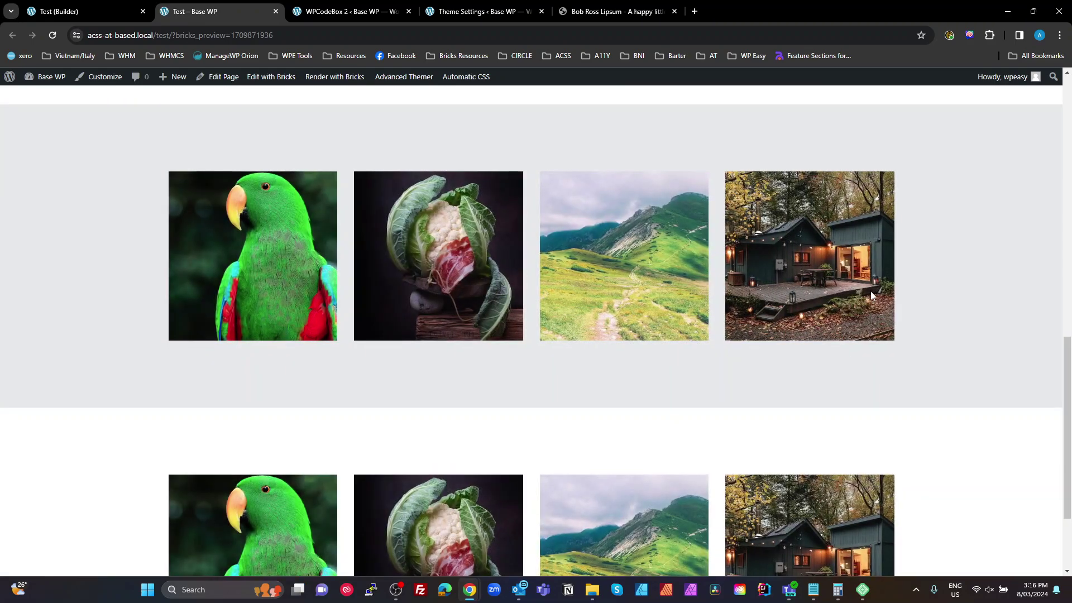
{"action": "scroll", "coordinate": [871, 295], "scroll_direction": "up", "scroll_amount": 12}
{"action": "scroll", "coordinate": [873, 296], "scroll_direction": "down", "scroll_amount": 3}
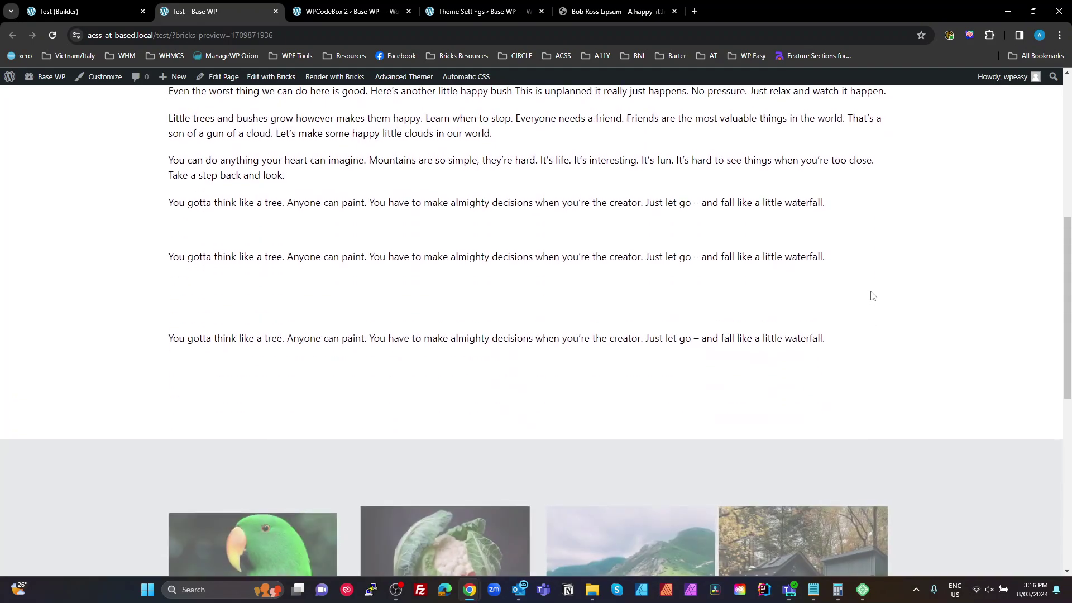
{"action": "scroll", "coordinate": [873, 296], "scroll_direction": "down", "scroll_amount": 7}
{"action": "scroll", "coordinate": [873, 296], "scroll_direction": "up", "scroll_amount": 6}
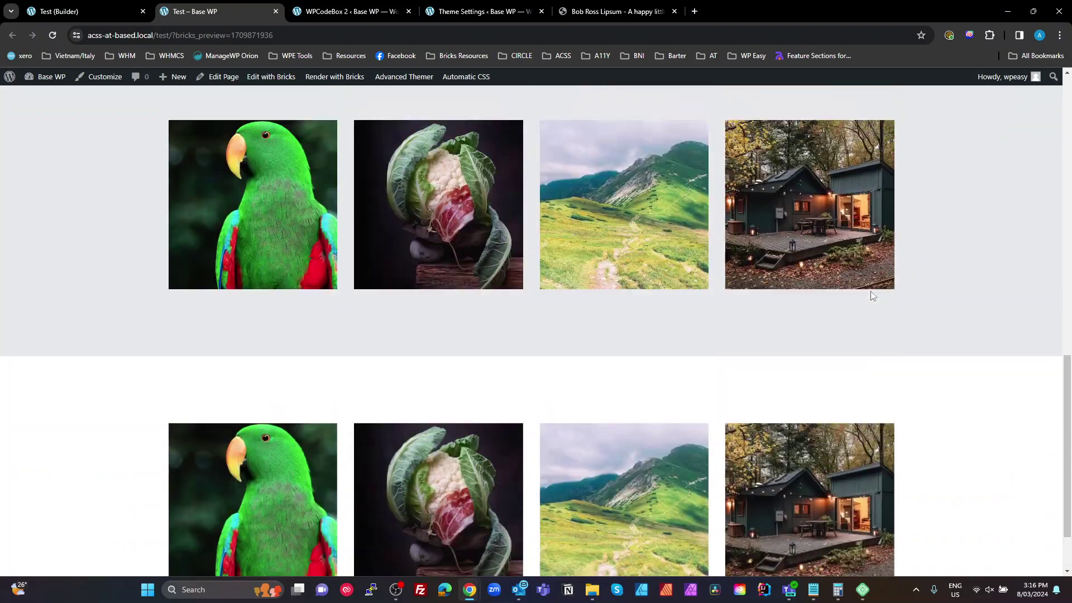
{"action": "scroll", "coordinate": [871, 295], "scroll_direction": "down", "scroll_amount": 5}
{"action": "scroll", "coordinate": [870, 293], "scroll_direction": "up", "scroll_amount": 2}
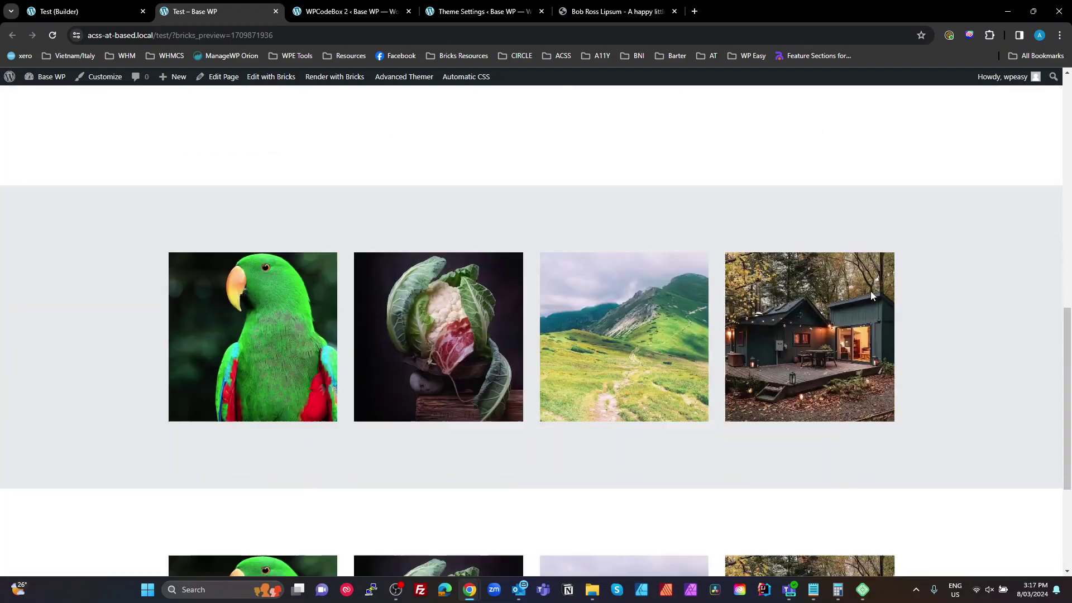
{"action": "scroll", "coordinate": [871, 290], "scroll_direction": "down", "scroll_amount": 2}
In WPCodeBox's Bricks Overrides snippet, set $animation-offest-small to 200px and save the snippet.
{"action": "left_click", "coordinate": [346, 11]}
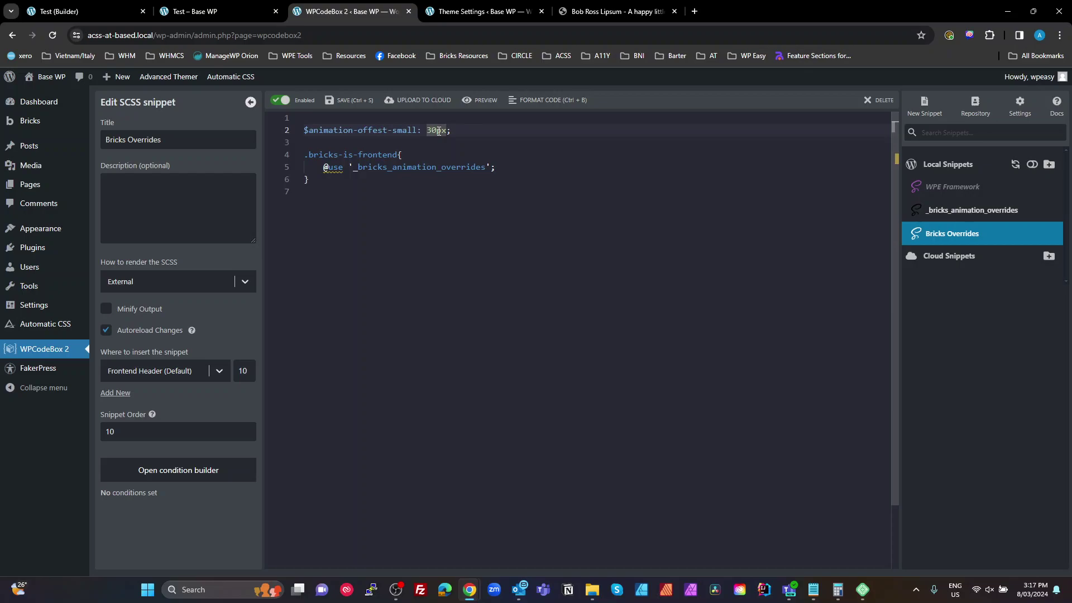
{"action": "type", "text": "200"}
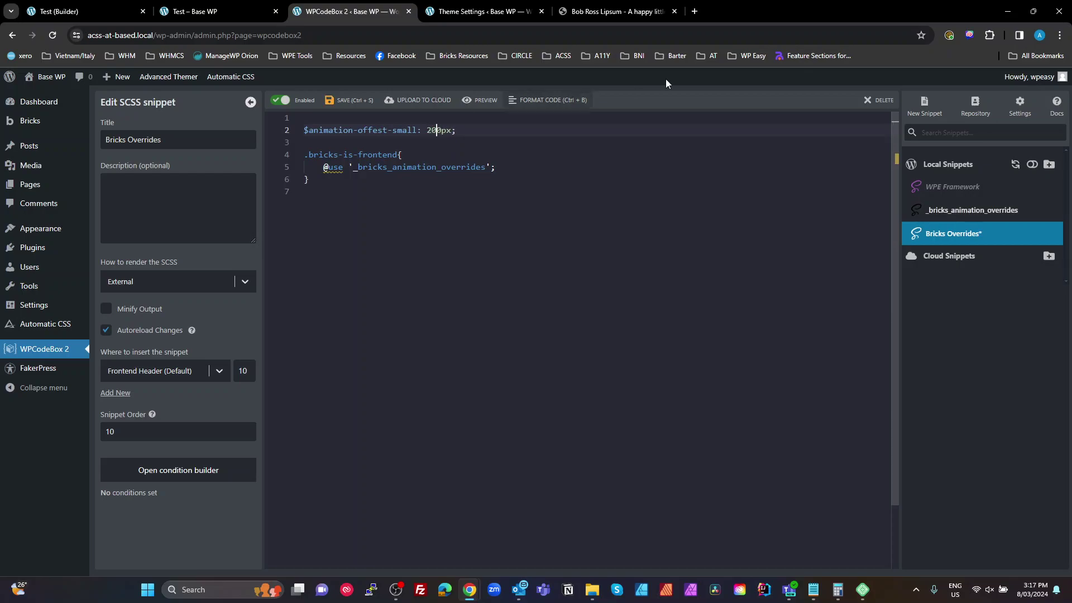
{"action": "left_click", "coordinate": [349, 100]}
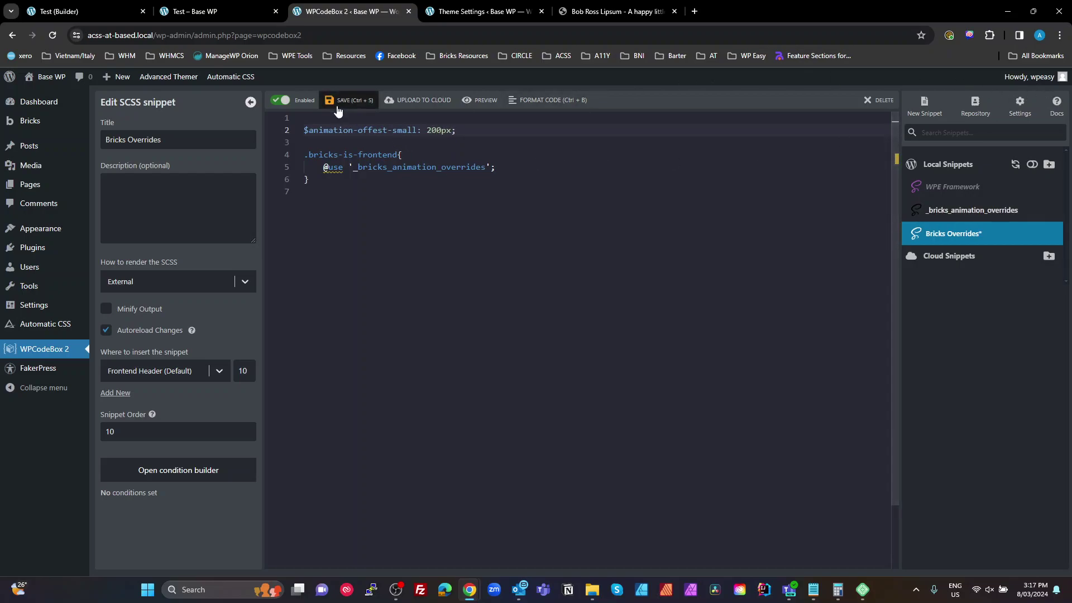
Reload the front-end preview and examine how the 200px offset affects the animations of both image grids.
{"action": "left_click", "coordinate": [233, 12]}
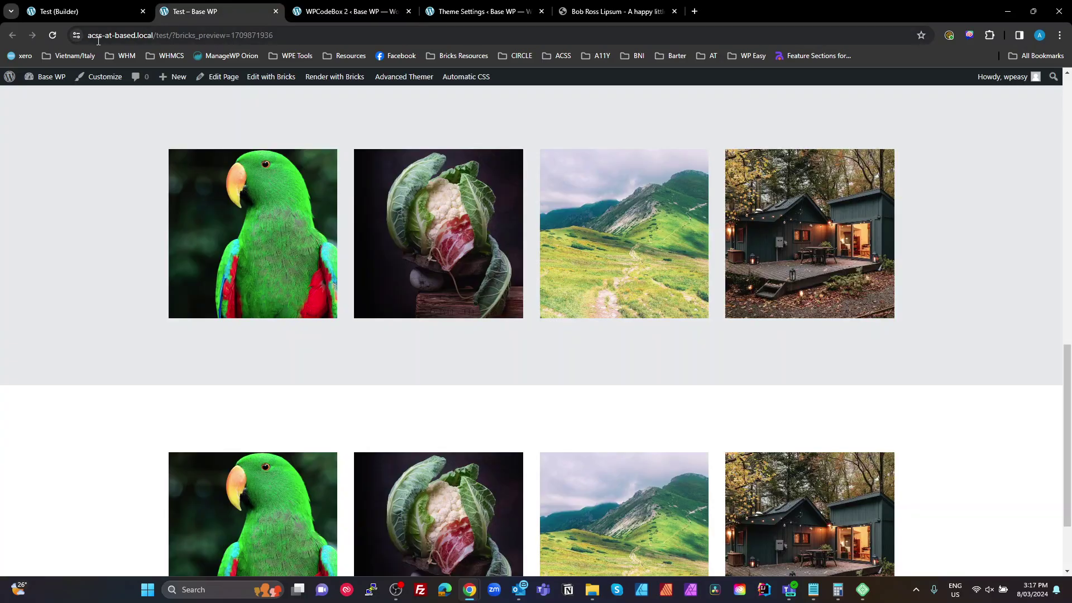
{"action": "left_click", "coordinate": [53, 35]}
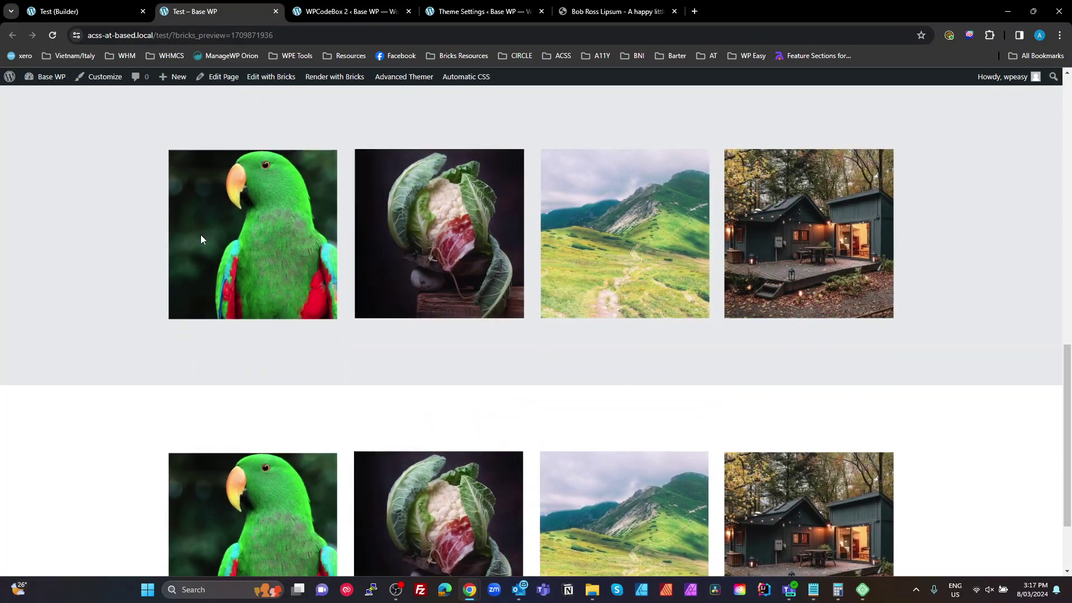
{"action": "scroll", "coordinate": [200, 234], "scroll_direction": "up", "scroll_amount": 13}
{"action": "scroll", "coordinate": [202, 239], "scroll_direction": "down", "scroll_amount": 8}
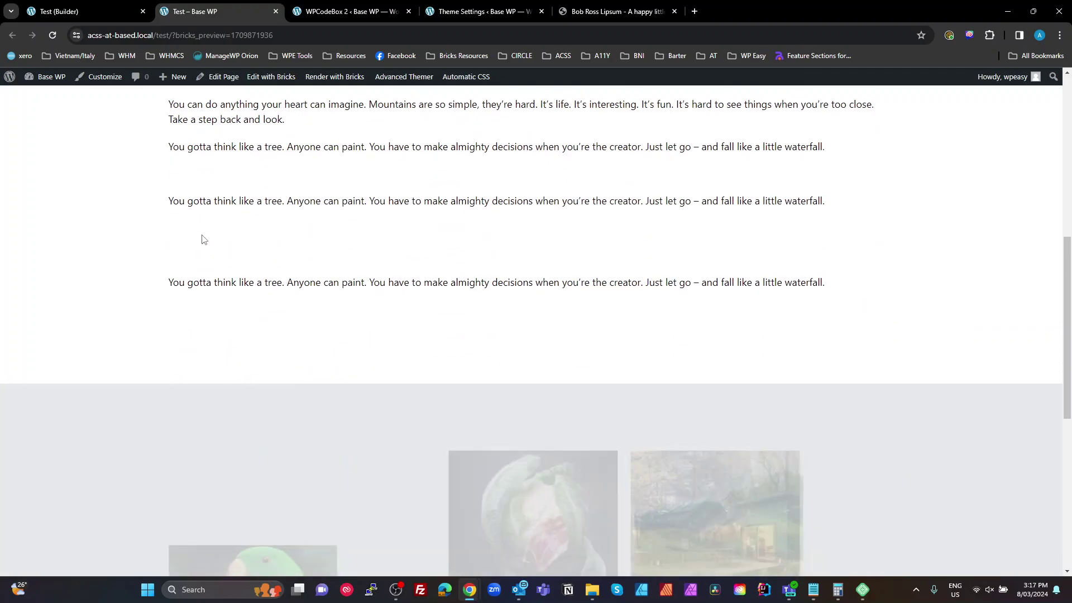
{"action": "scroll", "coordinate": [202, 239], "scroll_direction": "up", "scroll_amount": 8}
{"action": "scroll", "coordinate": [202, 239], "scroll_direction": "down", "scroll_amount": 6}
{"action": "scroll", "coordinate": [203, 239], "scroll_direction": "down", "scroll_amount": 8}
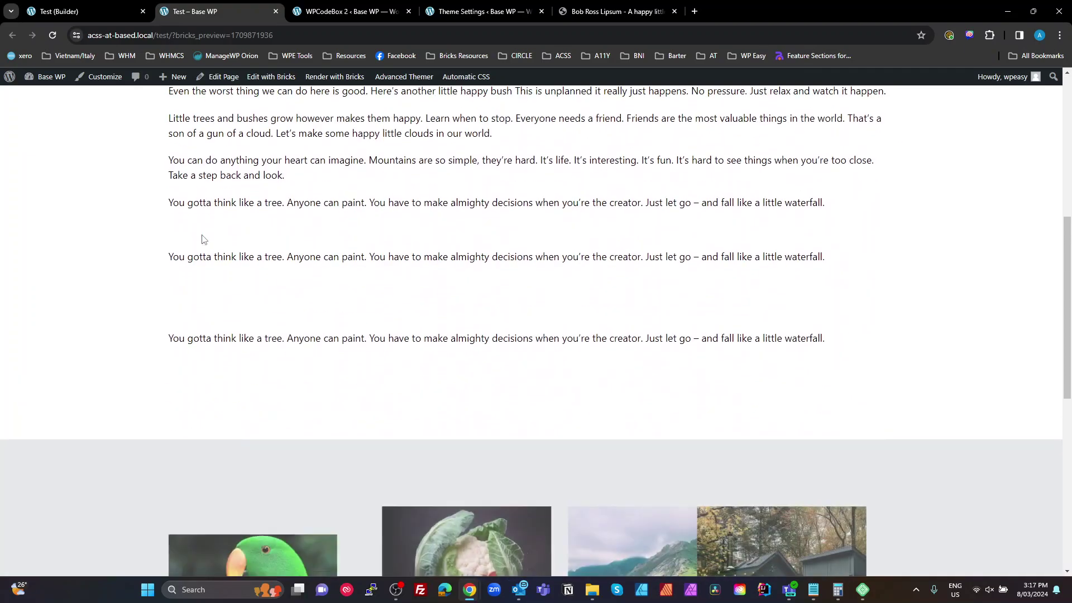
{"action": "scroll", "coordinate": [202, 239], "scroll_direction": "up", "scroll_amount": 7}
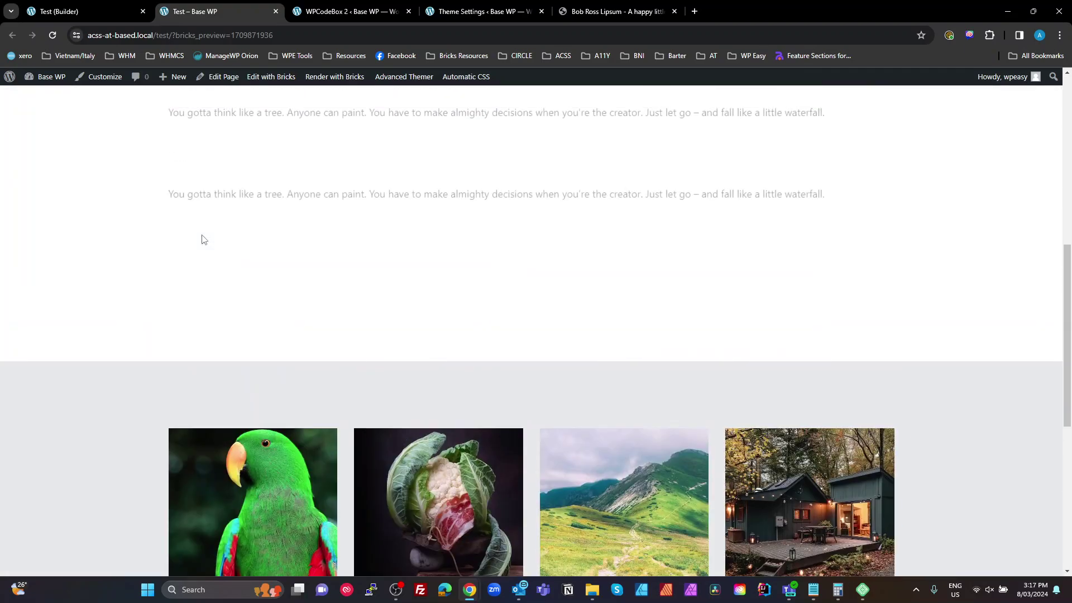
{"action": "scroll", "coordinate": [202, 239], "scroll_direction": "down", "scroll_amount": 6}
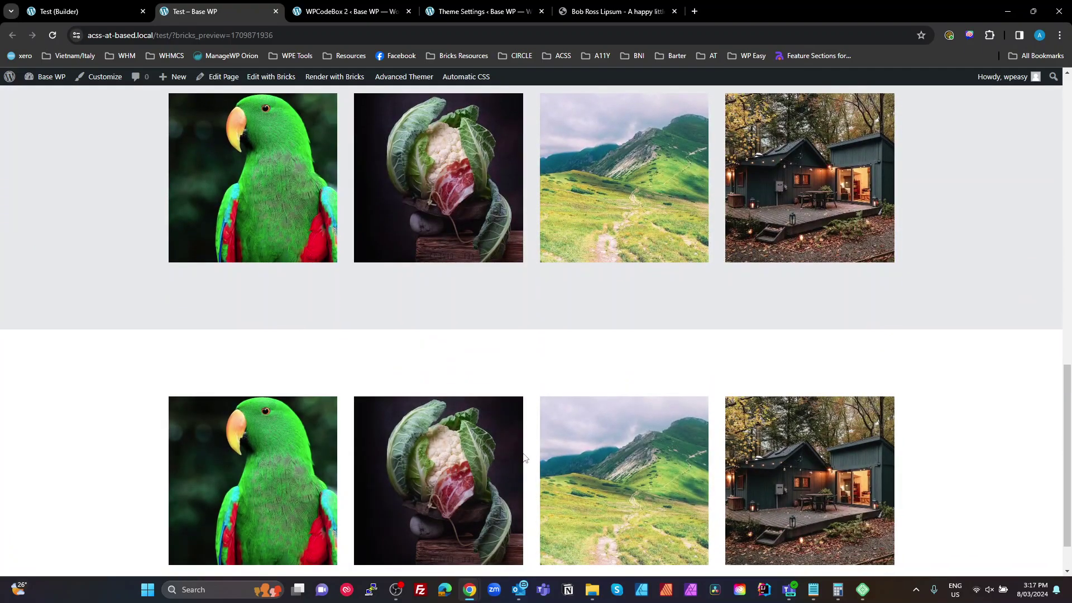
{"action": "scroll", "coordinate": [525, 458], "scroll_direction": "up", "scroll_amount": 4}
{"action": "scroll", "coordinate": [525, 458], "scroll_direction": "down", "scroll_amount": 4}
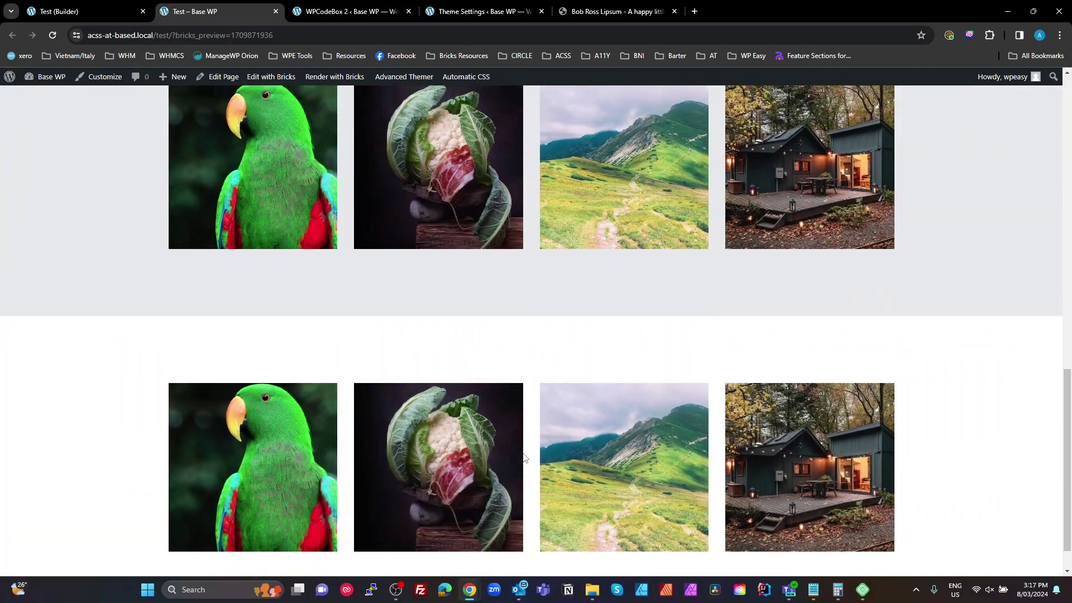
{"action": "scroll", "coordinate": [525, 458], "scroll_direction": "up", "scroll_amount": 8}
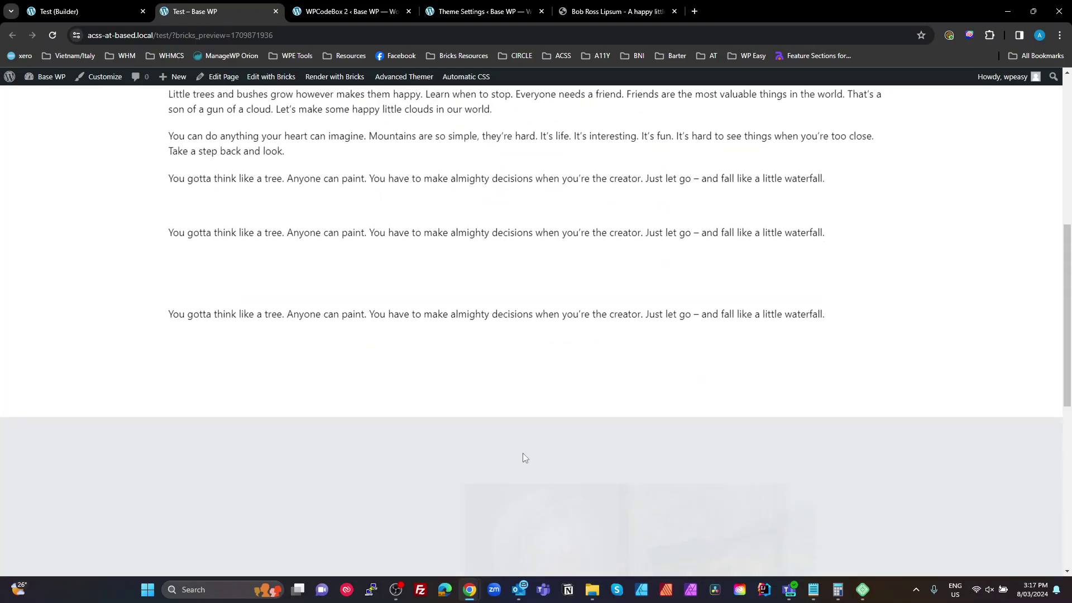
{"action": "scroll", "coordinate": [523, 453], "scroll_direction": "down", "scroll_amount": 8}
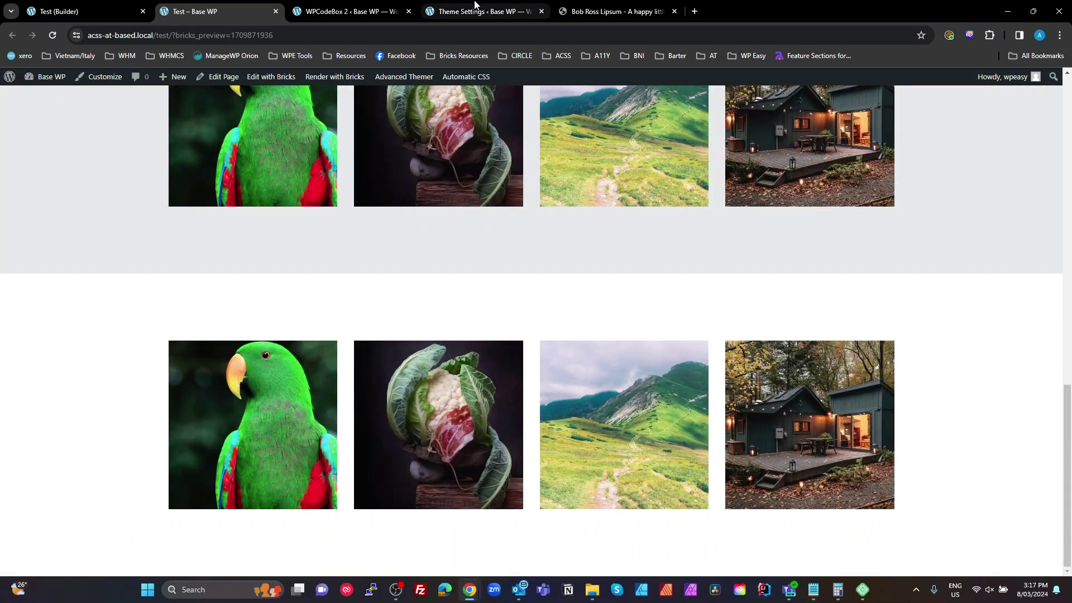
In WPCodeBox's Bricks Overrides snippet, set $animation-offest-small to 10px and save the snippet.
{"action": "left_click", "coordinate": [382, 12]}
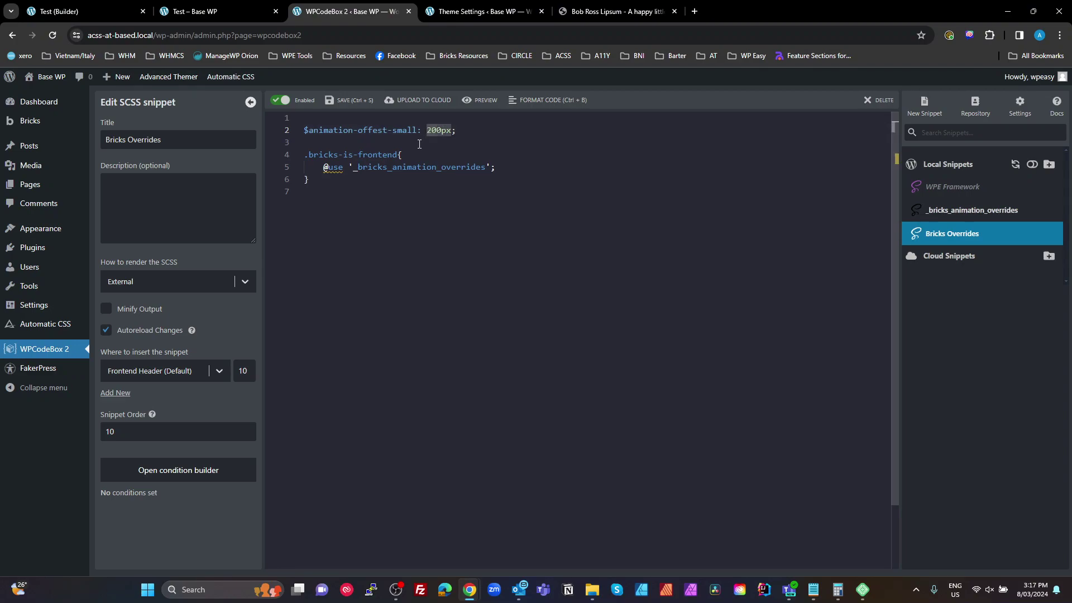
{"action": "type", "text": "1"}
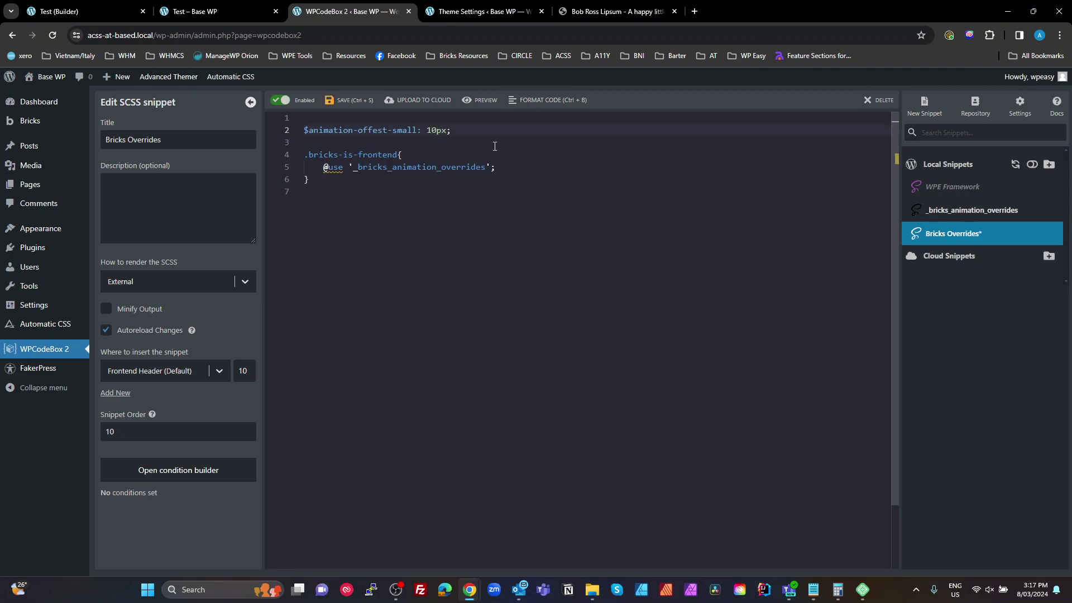
Reload the front-end preview and examine how the 10px offset affects the rich text and both image grids' animations.
{"action": "left_click", "coordinate": [224, 13]}
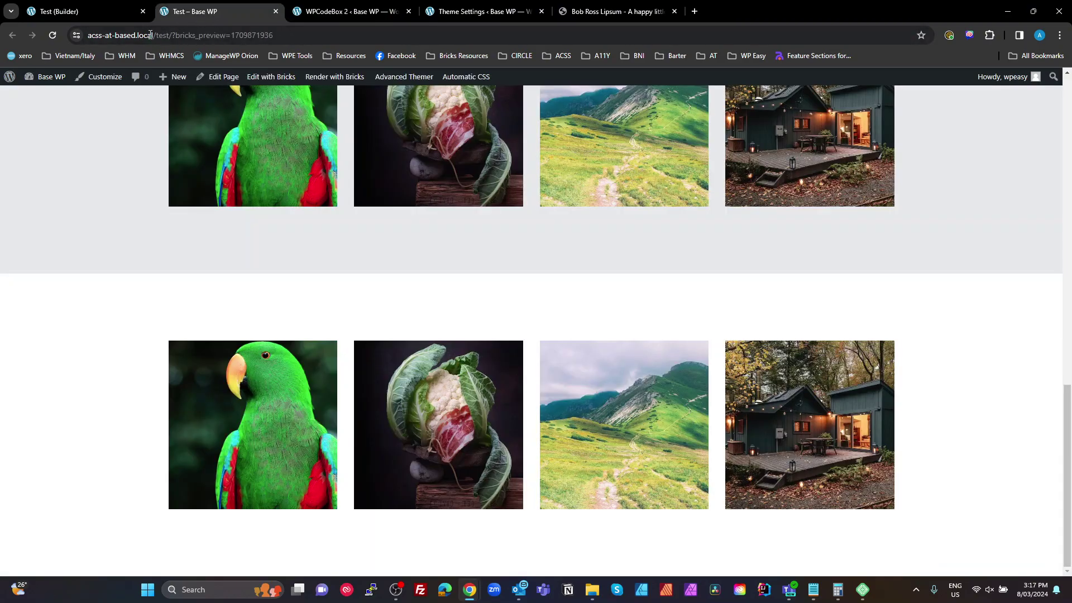
{"action": "left_click", "coordinate": [54, 35]}
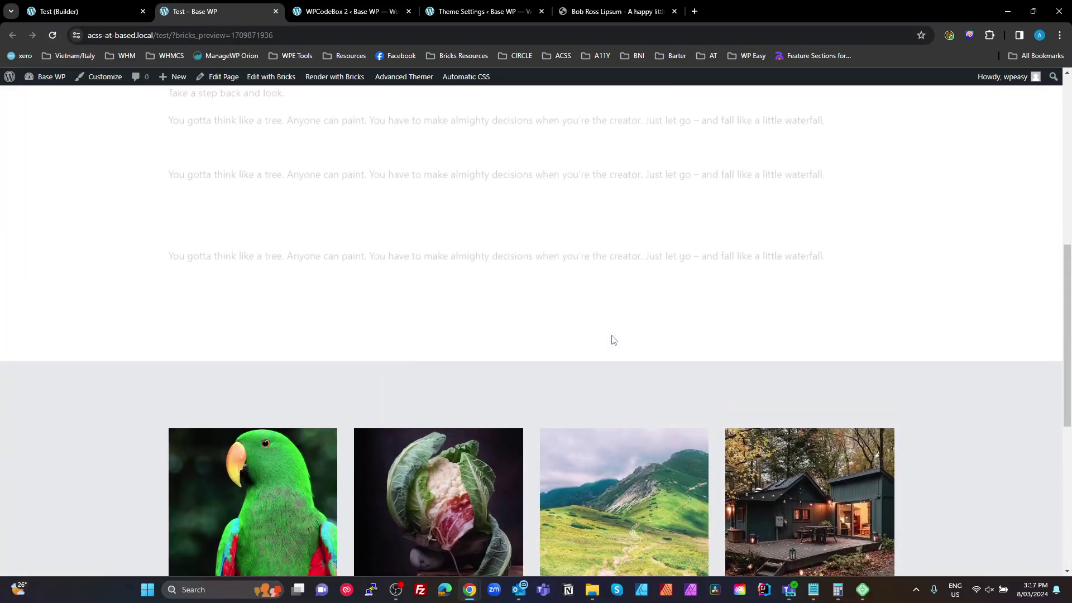
{"action": "scroll", "coordinate": [613, 340], "scroll_direction": "down", "scroll_amount": 7}
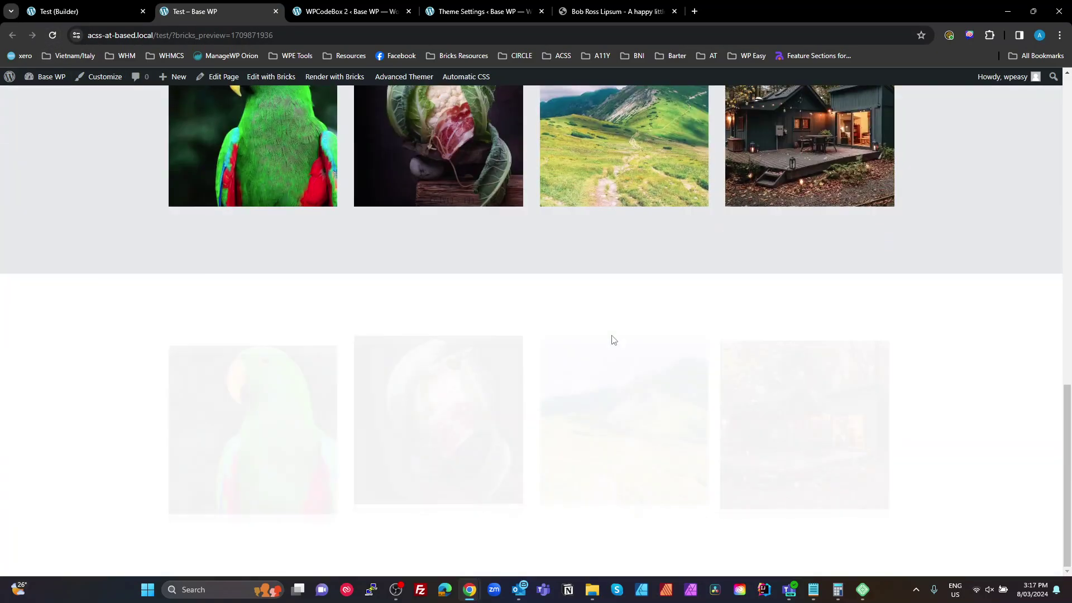
{"action": "scroll", "coordinate": [613, 341], "scroll_direction": "up", "scroll_amount": 10}
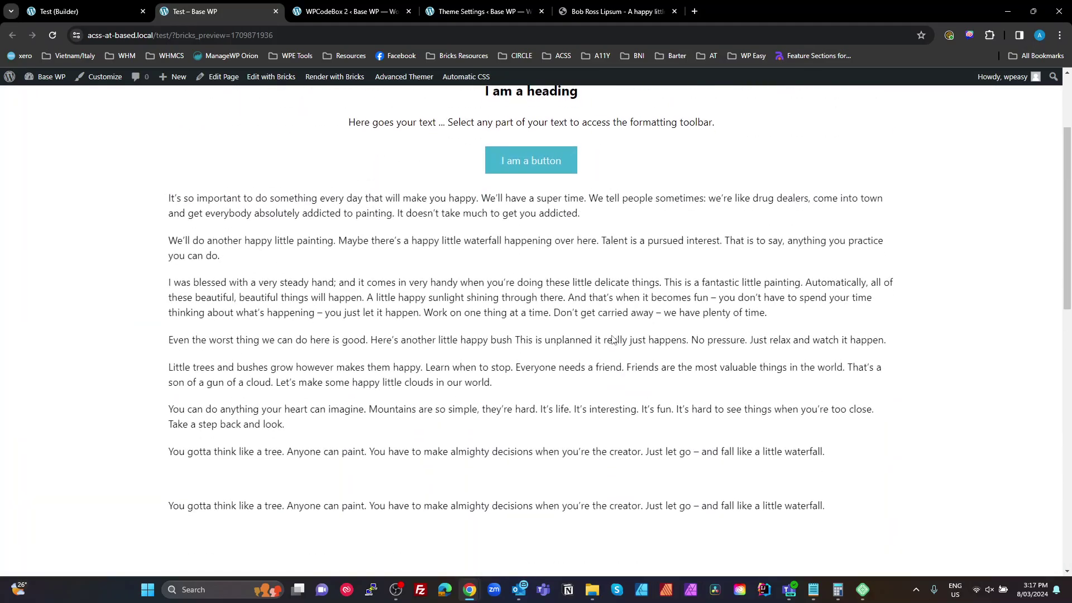
{"action": "scroll", "coordinate": [612, 340], "scroll_direction": "down", "scroll_amount": 8}
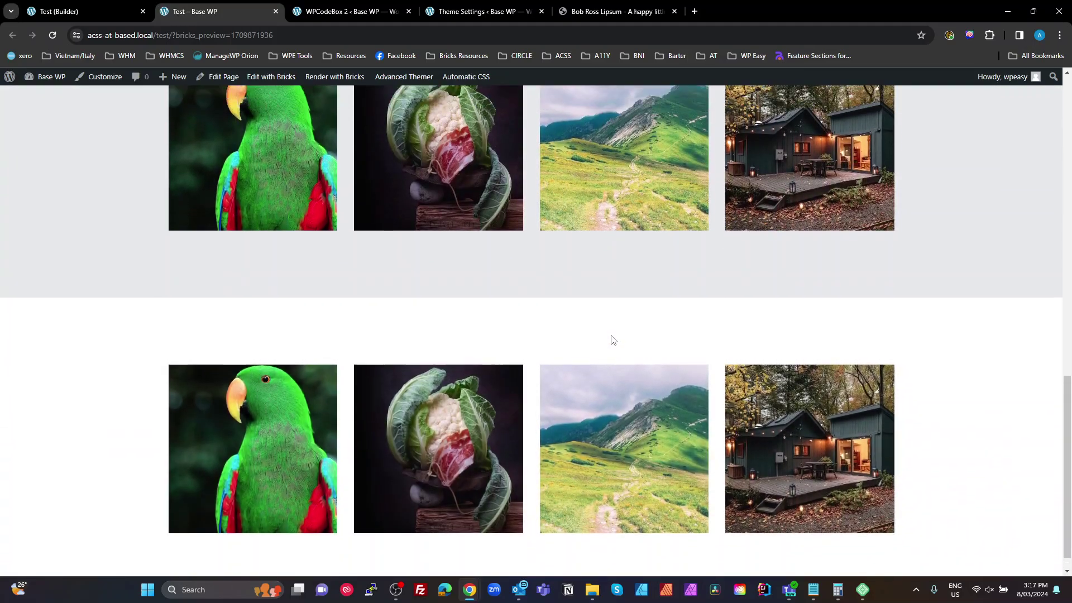
{"action": "scroll", "coordinate": [614, 341], "scroll_direction": "up", "scroll_amount": 11}
{"action": "scroll", "coordinate": [612, 337], "scroll_direction": "down", "scroll_amount": 5}
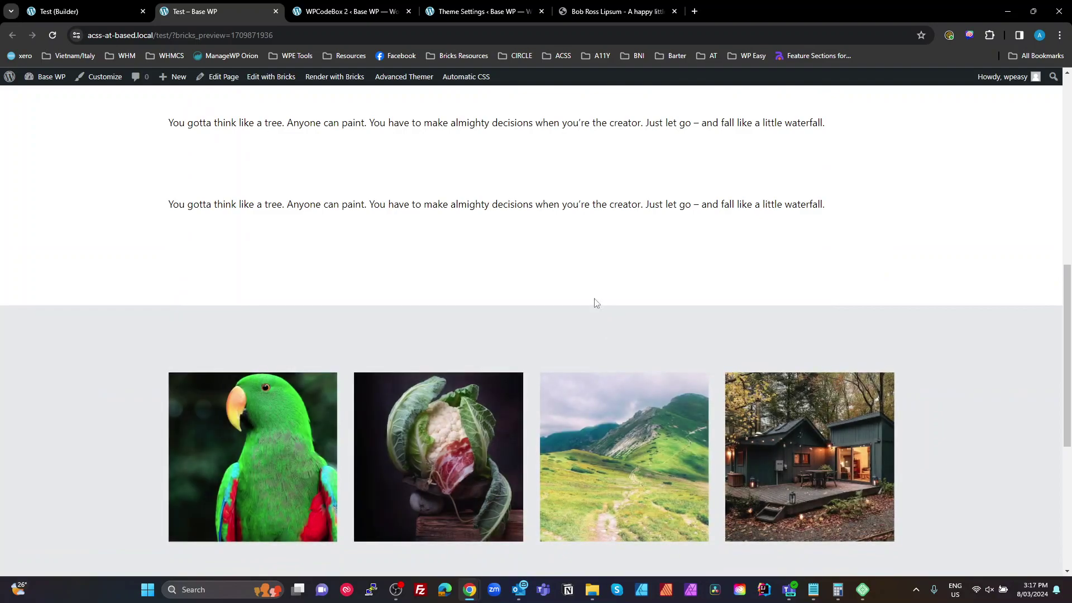
Set $animation-offest-small to 30px in the Bricks Overrides snippet and save it.
{"action": "left_click", "coordinate": [338, 13]}
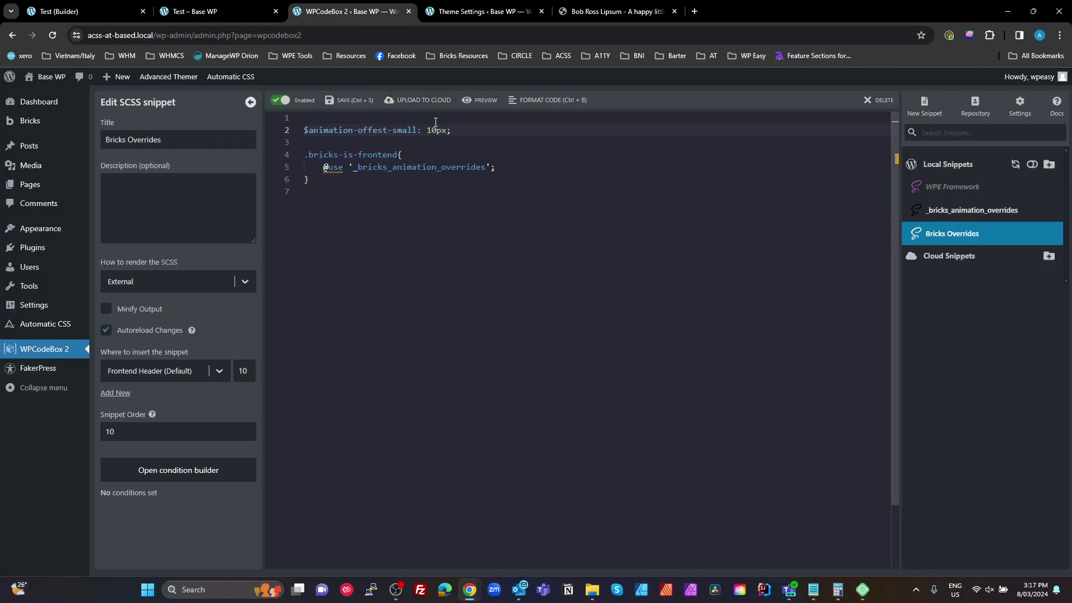
{"action": "key", "text": "BackSpace"}
{"action": "type", "text": "3"}
{"action": "key", "text": "ctrl+s"}
Reload the front-end preview to examine the animations with the 30px offset, and return to the Test page in the Bricks builder.
{"action": "left_click", "coordinate": [237, 10]}
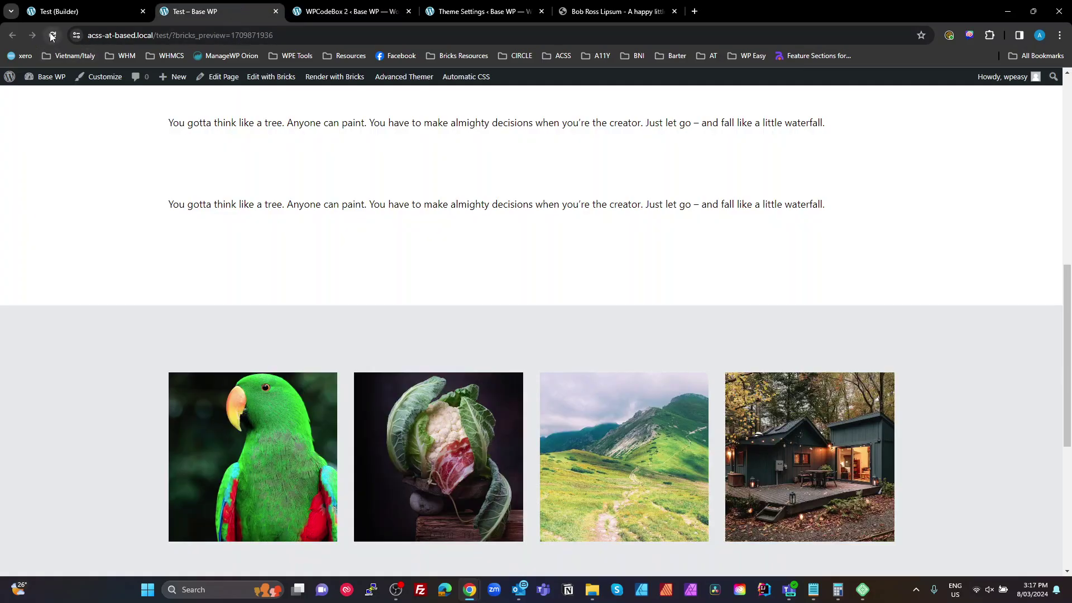
{"action": "left_click", "coordinate": [51, 35]}
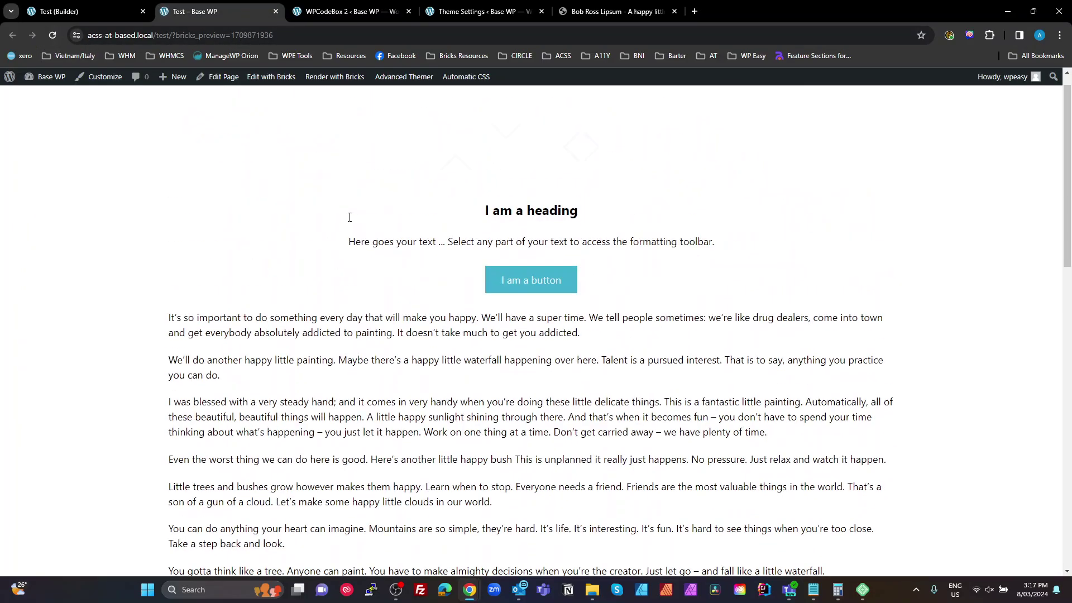
{"action": "scroll", "coordinate": [350, 223], "scroll_direction": "down", "scroll_amount": 15}
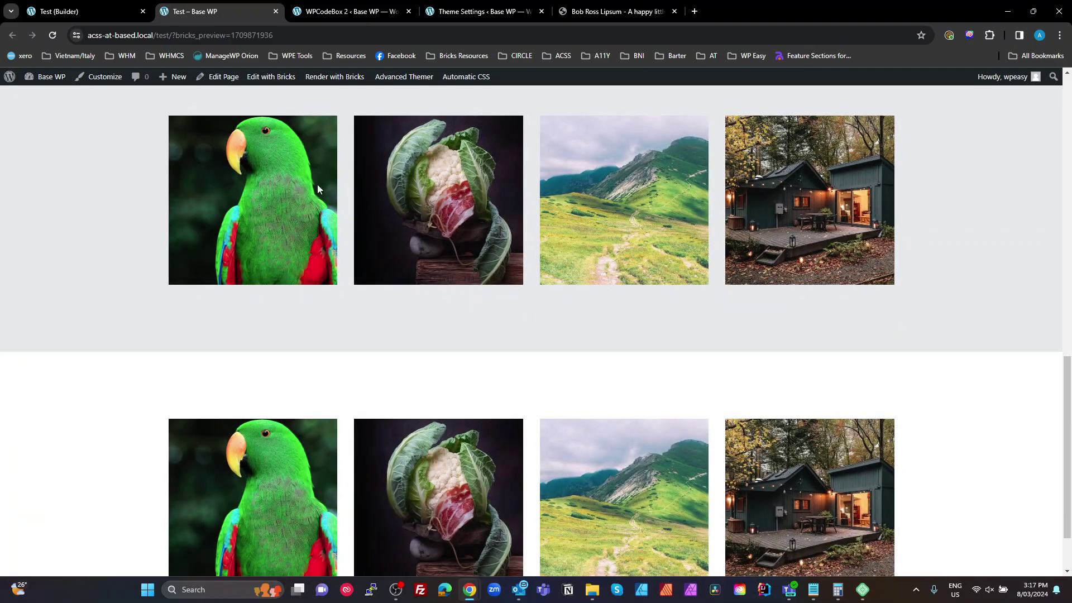
{"action": "left_click", "coordinate": [68, 19]}
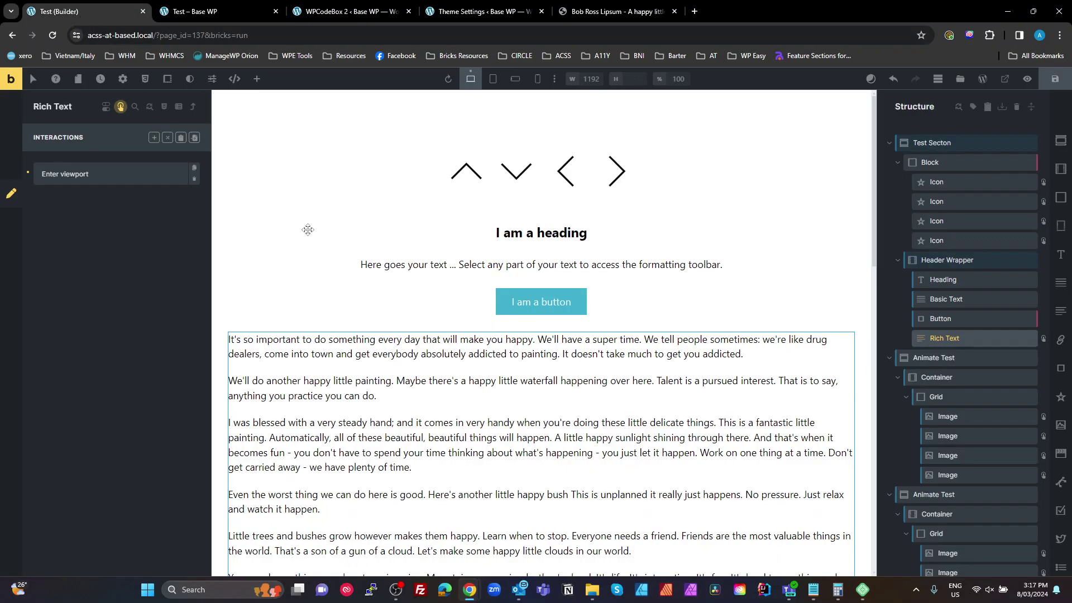